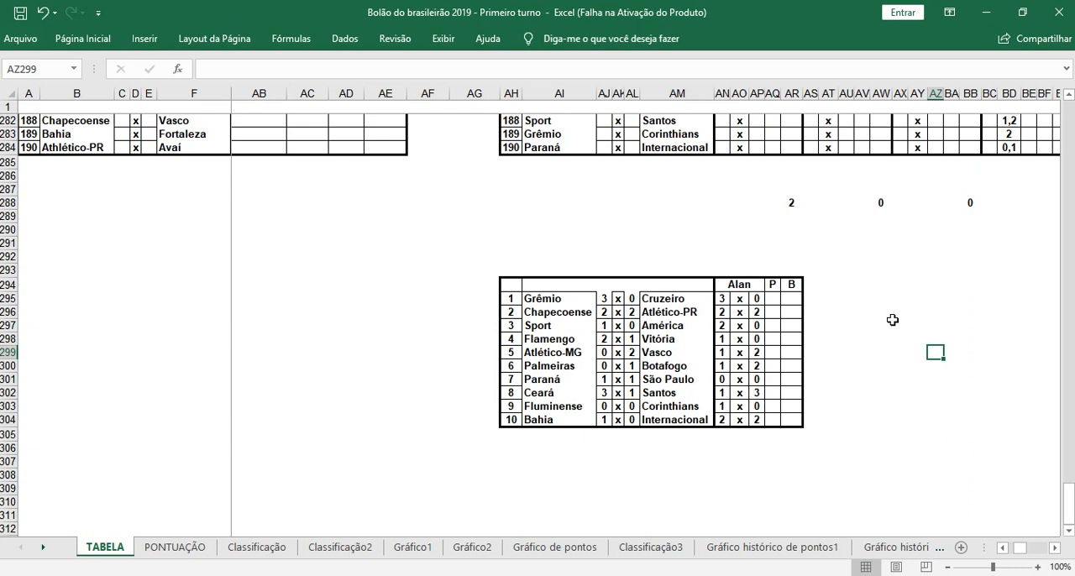
# Step: Enter 3 under the P header for match 1, Grêmio x Cruzeiro, in the ten-match example table
pyautogui.scroll(-1, 893, 320)
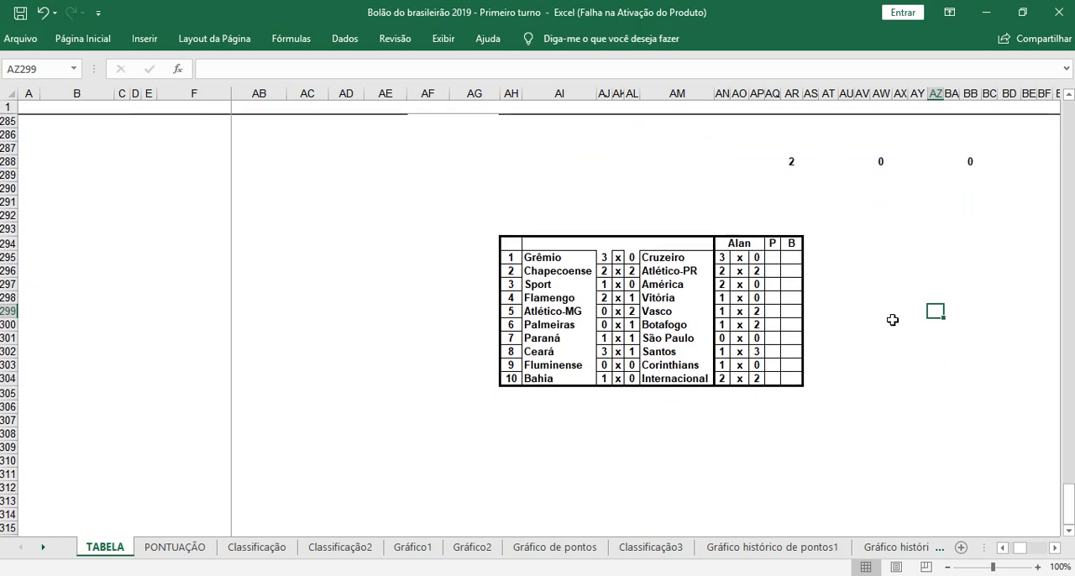
pyautogui.scroll(1, 845, 293)
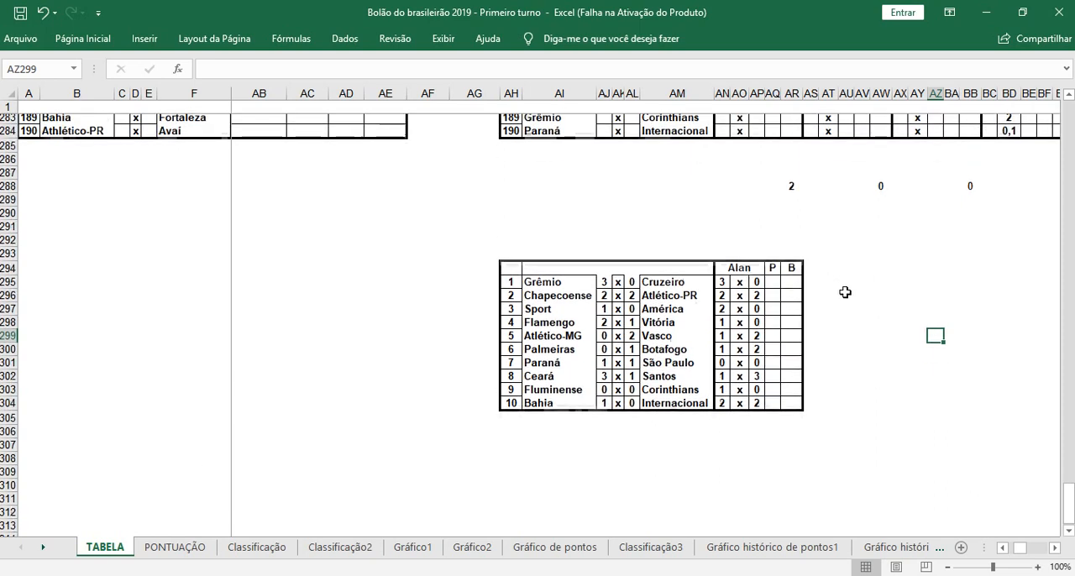
pyautogui.scroll(-1, 845, 292)
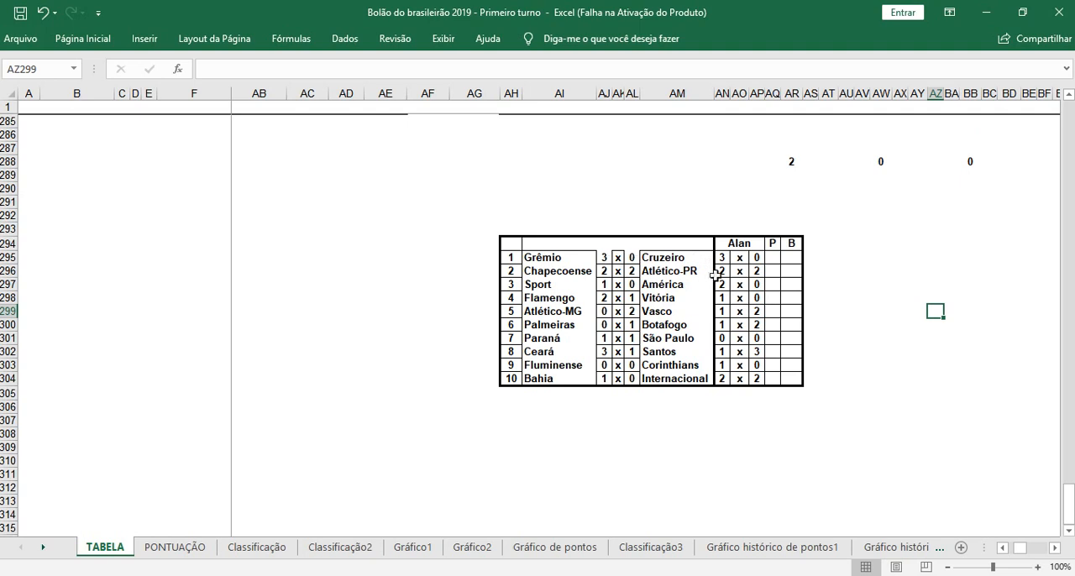
pyautogui.click(773, 258)
pyautogui.click(878, 393)
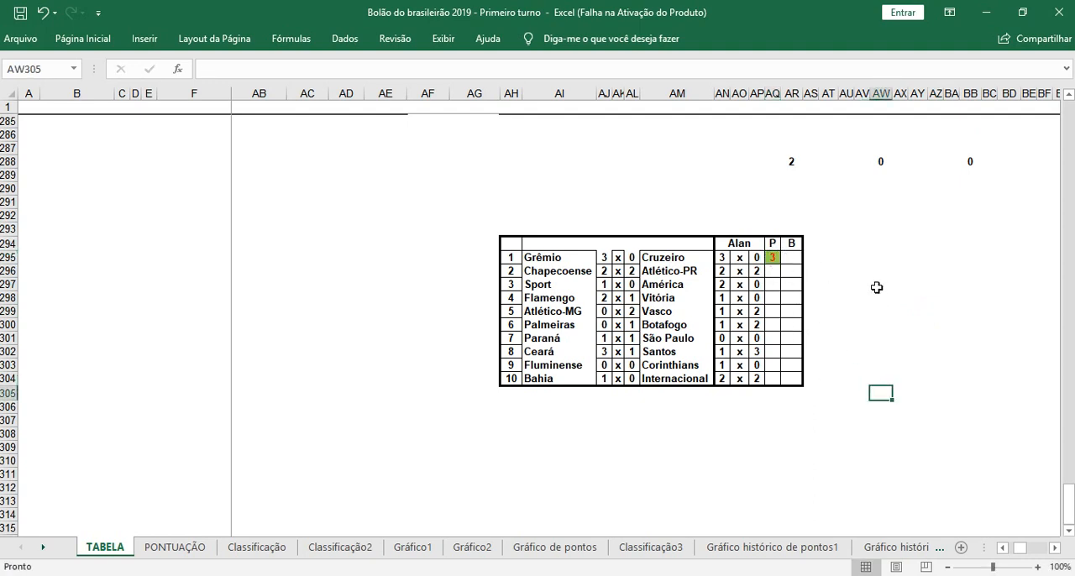
pyautogui.click(843, 245)
pyautogui.click(858, 309)
pyautogui.click(846, 256)
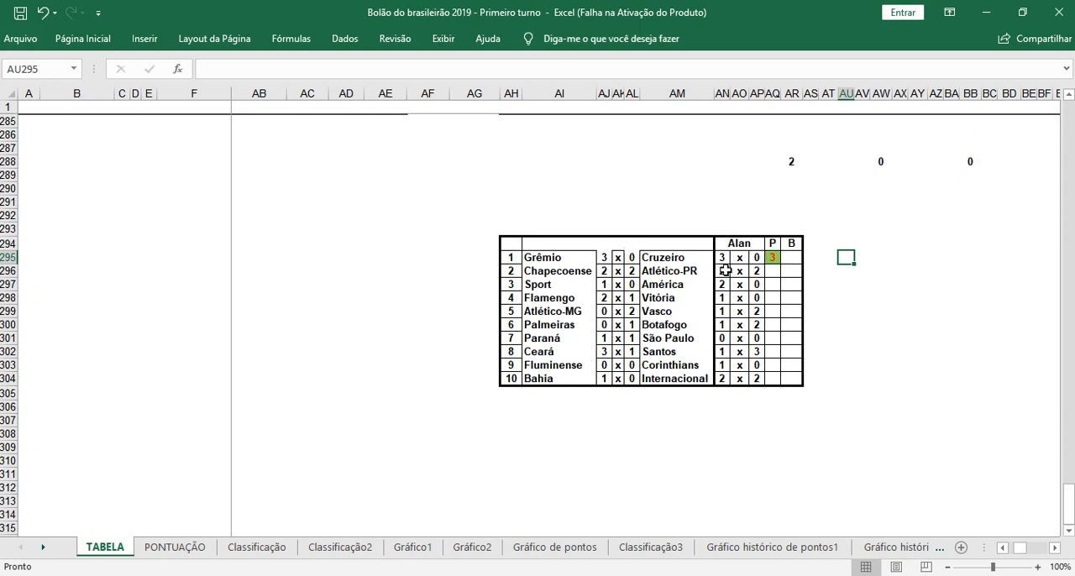
# Step: Under the P header, enter 2 for match 2, Chapecoense x Atlético-PR, and 1 for match 3, Sport x América
pyautogui.doubleClick(774, 271)
pyautogui.write('2')
pyautogui.click(862, 351)
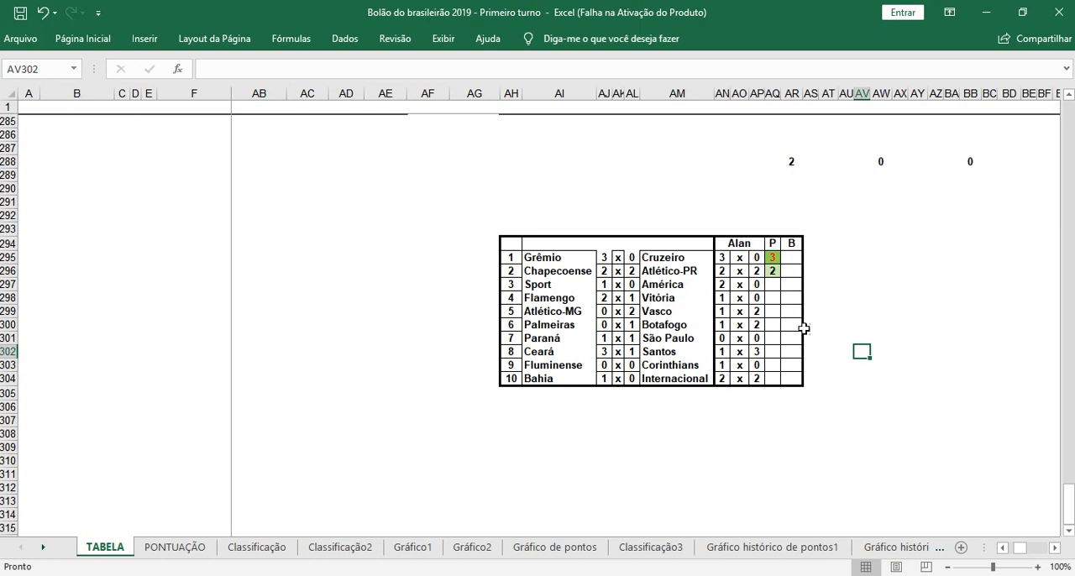
pyautogui.click(772, 285)
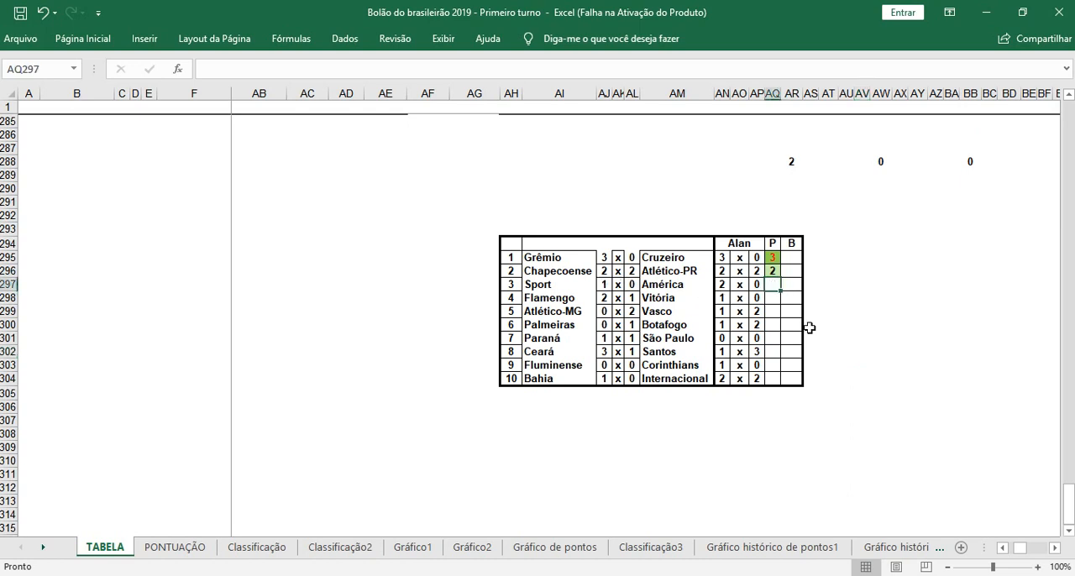
pyautogui.write('1')
pyautogui.press('Return')
pyautogui.click(868, 347)
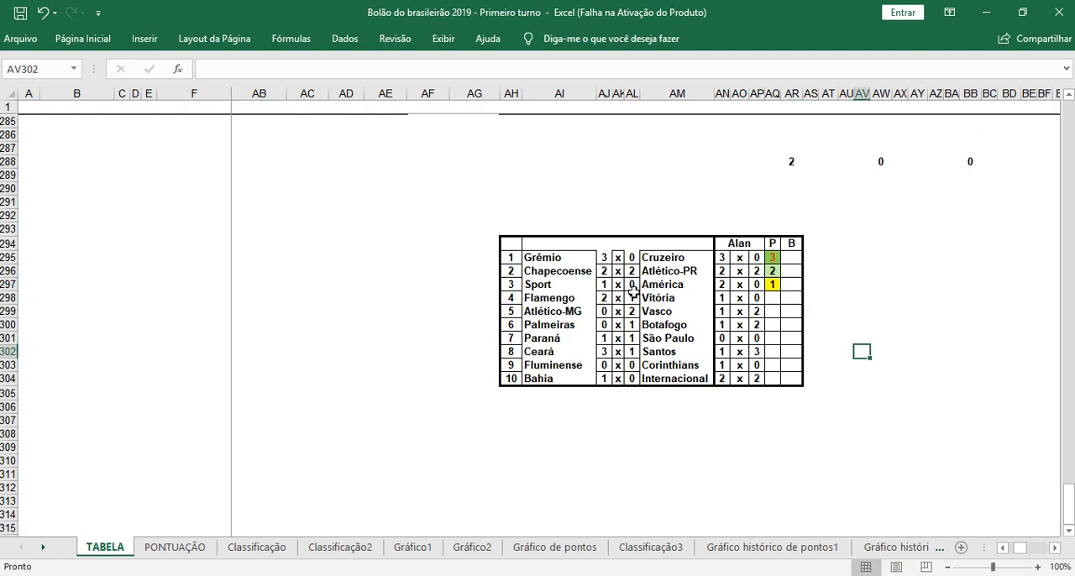
# Step: Enter 1 under the P header for each of matches 4, 5 and 6, Flamengo x Vitória through Palmeiras x Botafogo
pyautogui.click(773, 299)
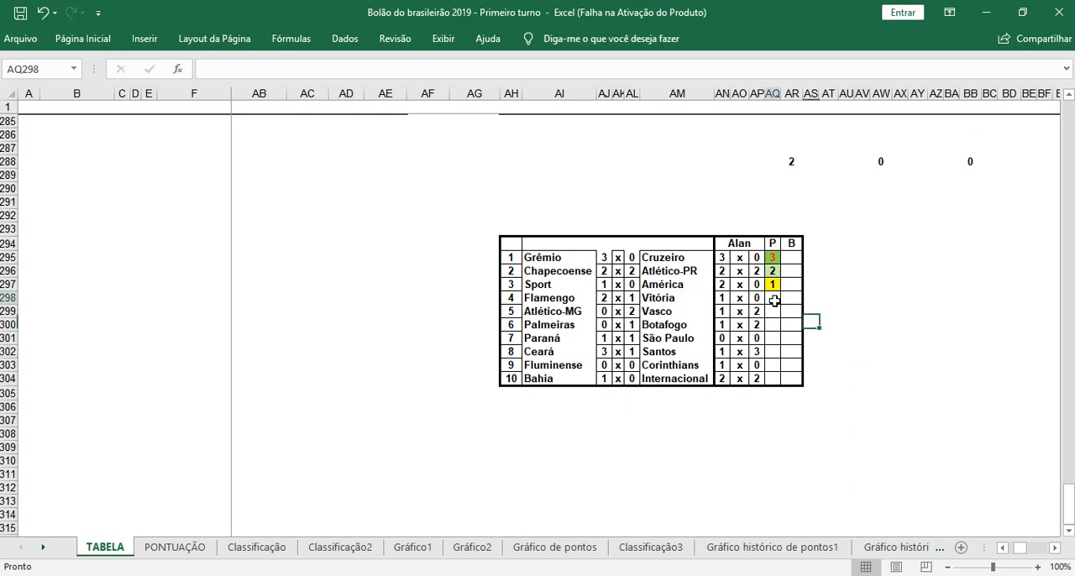
pyautogui.click(857, 339)
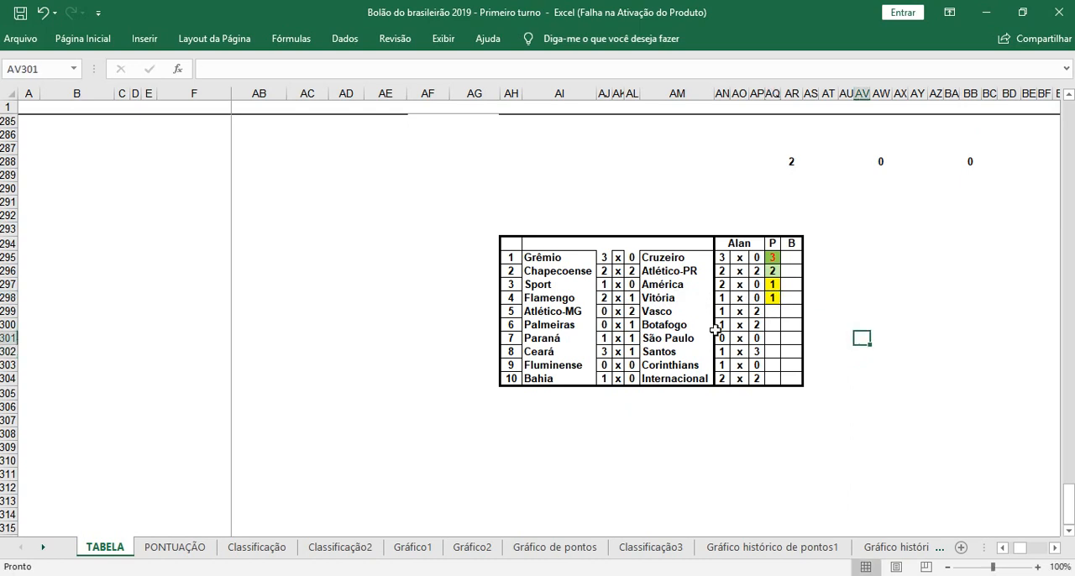
pyautogui.click(770, 312)
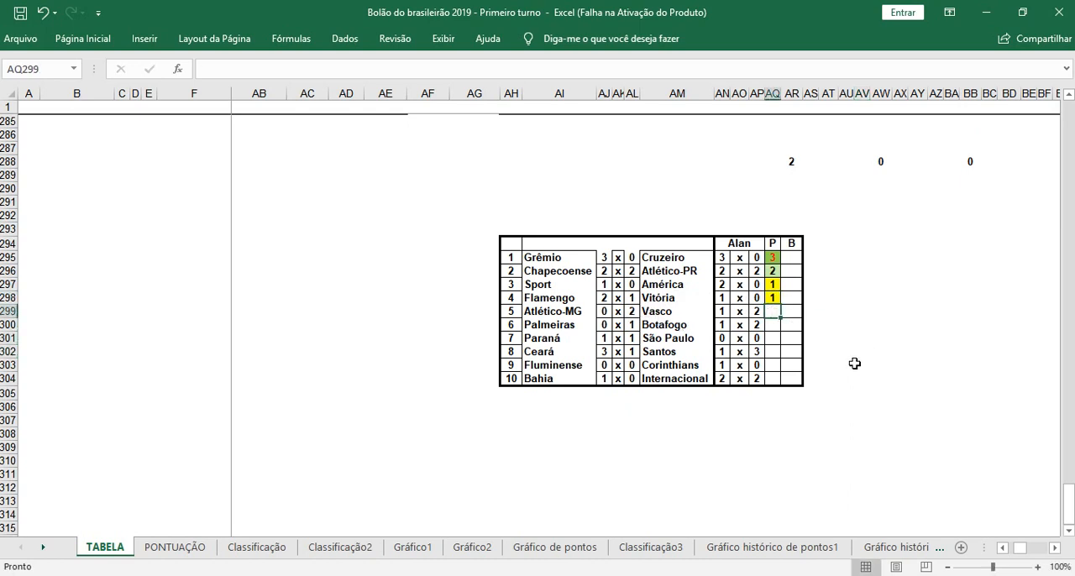
pyautogui.click(861, 365)
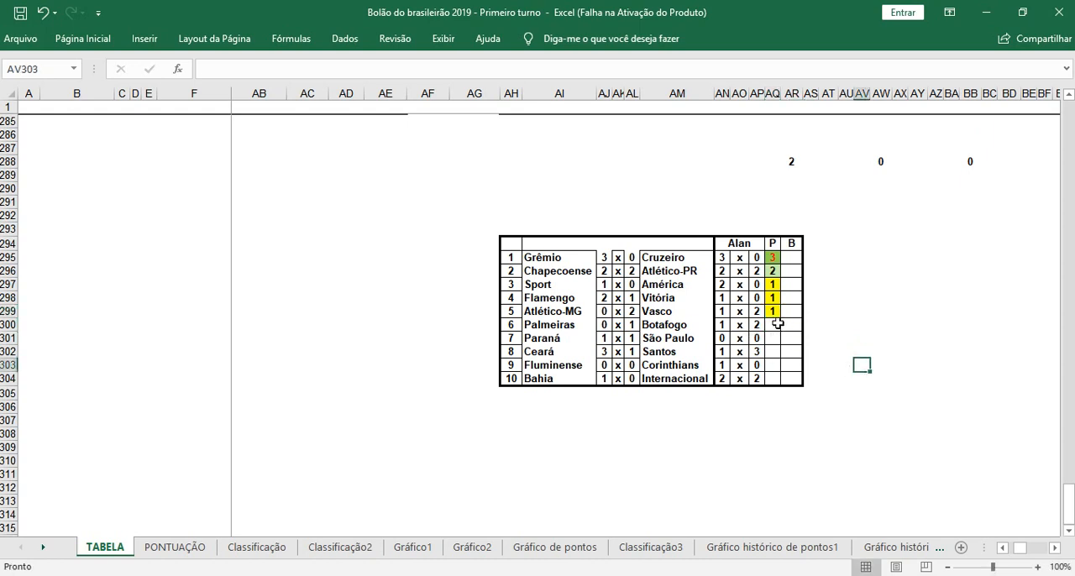
pyautogui.click(771, 324)
pyautogui.click(878, 364)
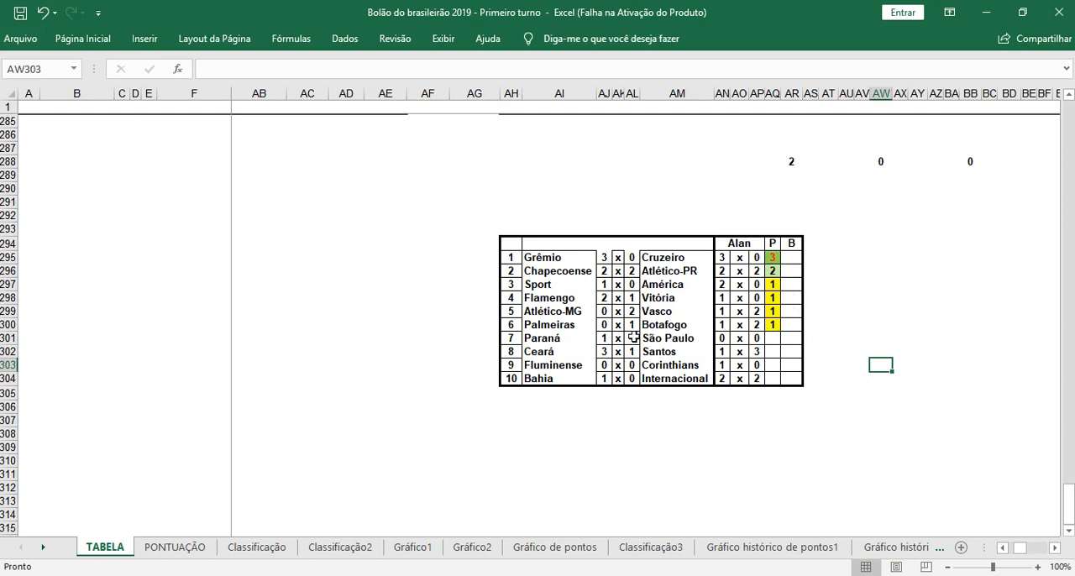
# Step: Under the P header, enter 1 for match 7, Paraná x São Paulo, and -2 for match 8, Ceará x Santos
pyautogui.click(770, 337)
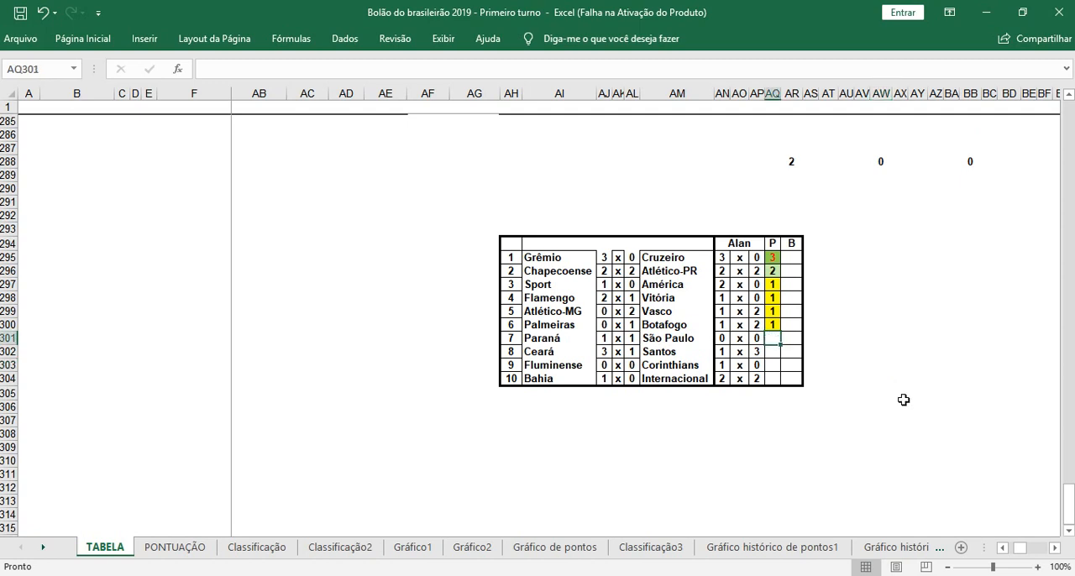
pyautogui.write('1')
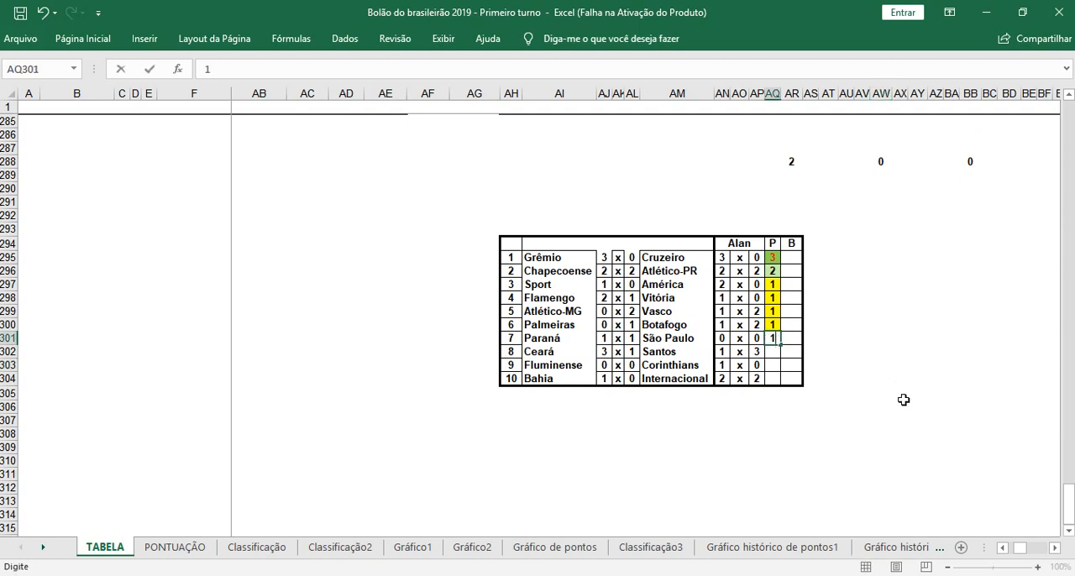
pyautogui.click(861, 353)
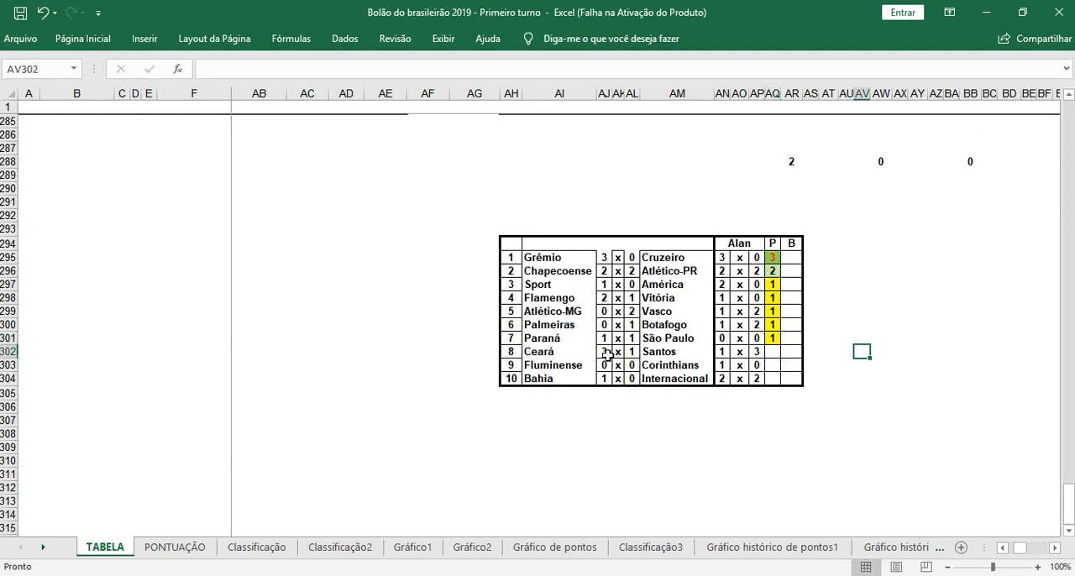
pyautogui.click(774, 350)
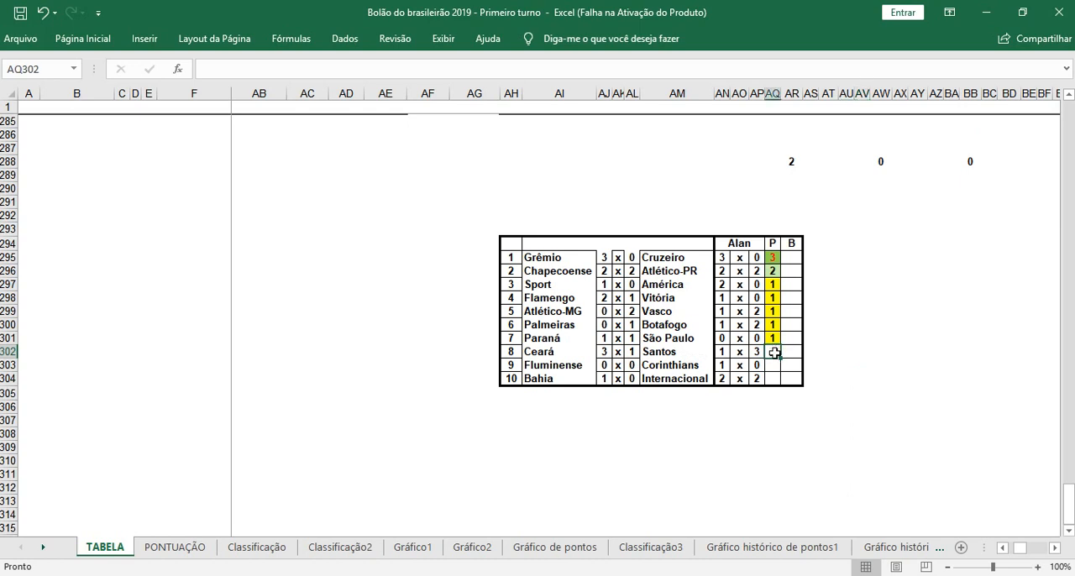
pyautogui.write('-2')
pyautogui.click(881, 391)
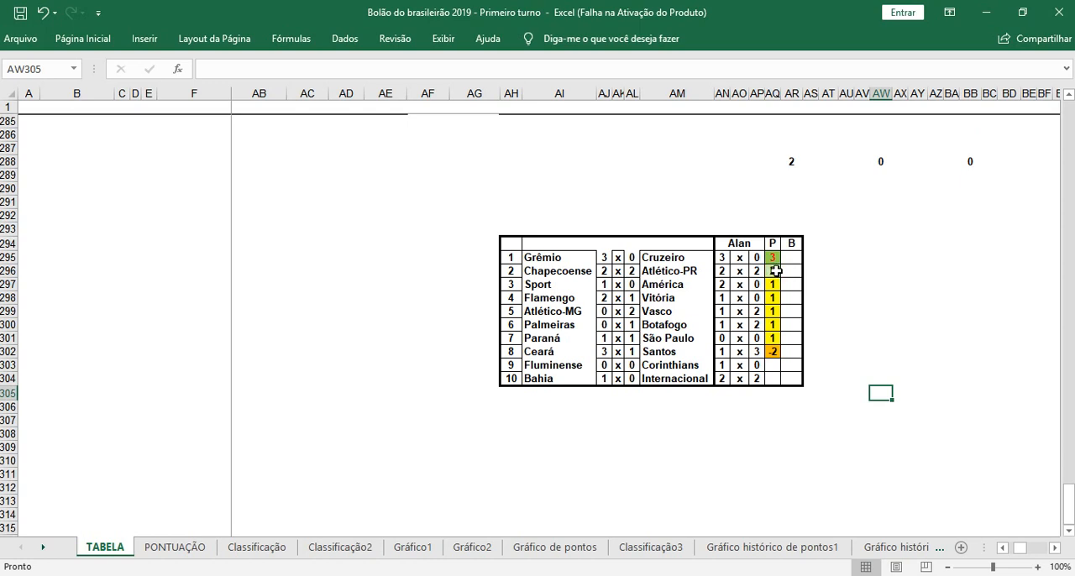
# Step: Enter 0 under the P header for matches 9 and 10, Fluminense x Corinthians and Bahia x Internacional
pyautogui.click(773, 365)
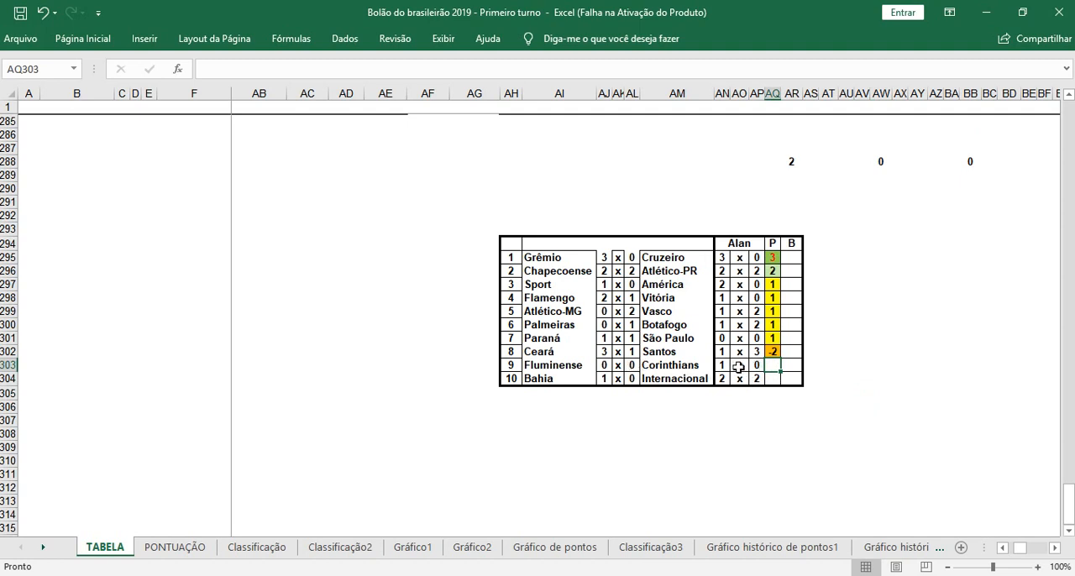
pyautogui.write('0')
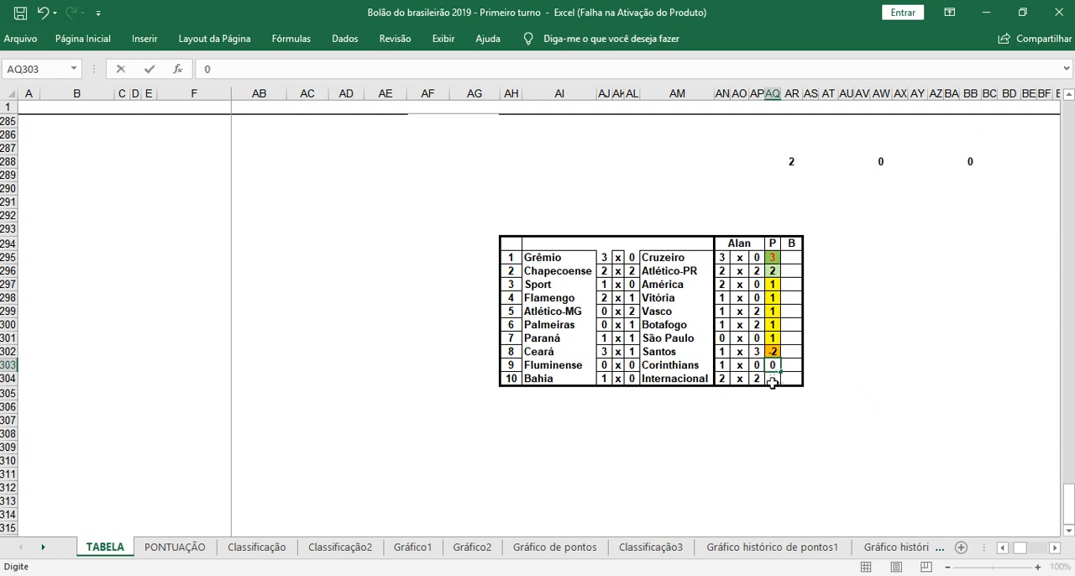
pyautogui.click(772, 378)
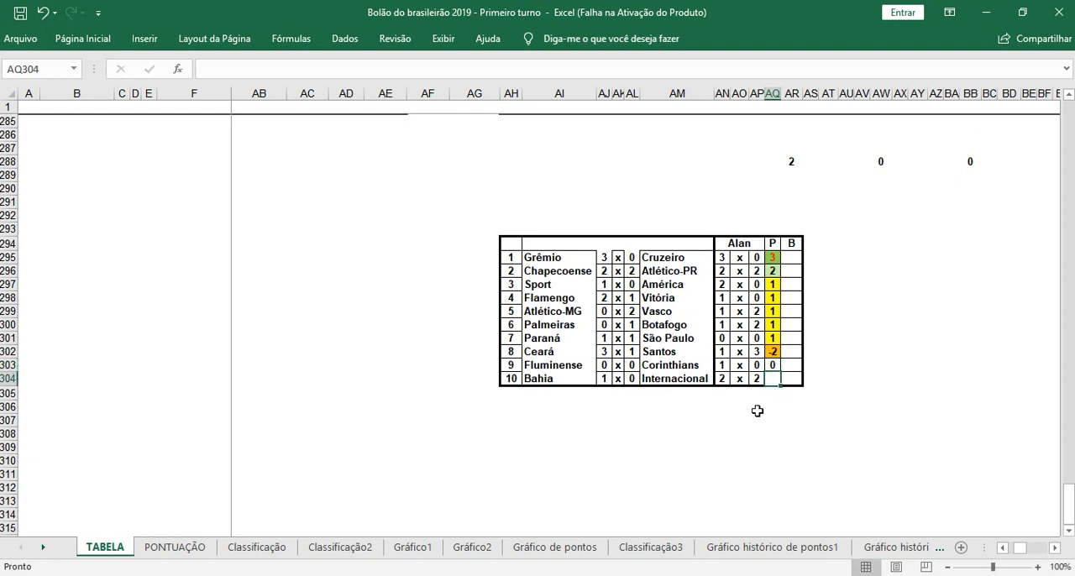
pyautogui.write('0')
pyautogui.click(871, 383)
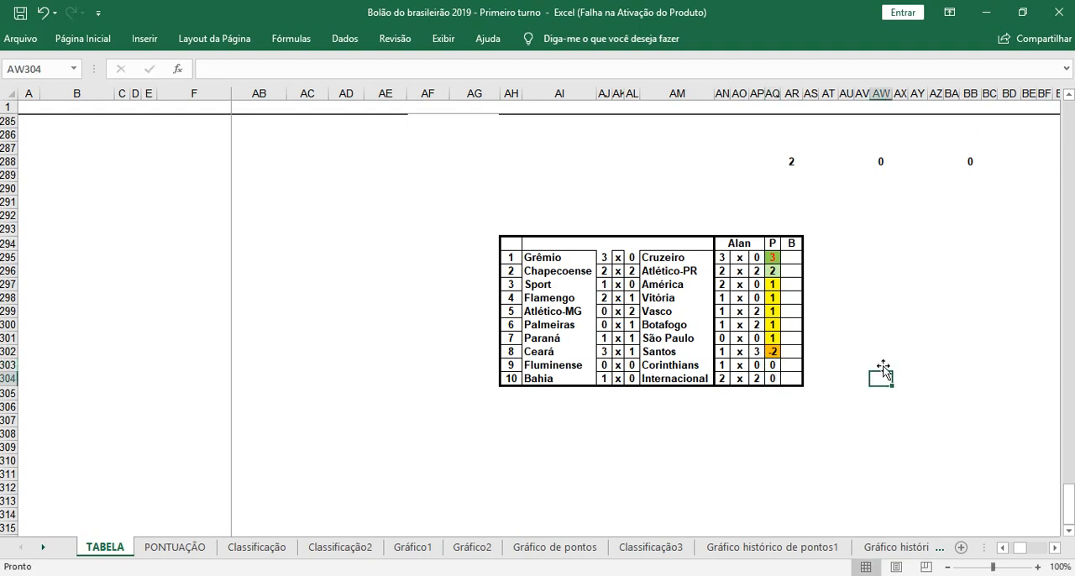
# Step: Enter 2 under the table's B header for matches 1 and 2, Grêmio x Cruzeiro and Chapecoense x Atlético-PR
pyautogui.click(794, 257)
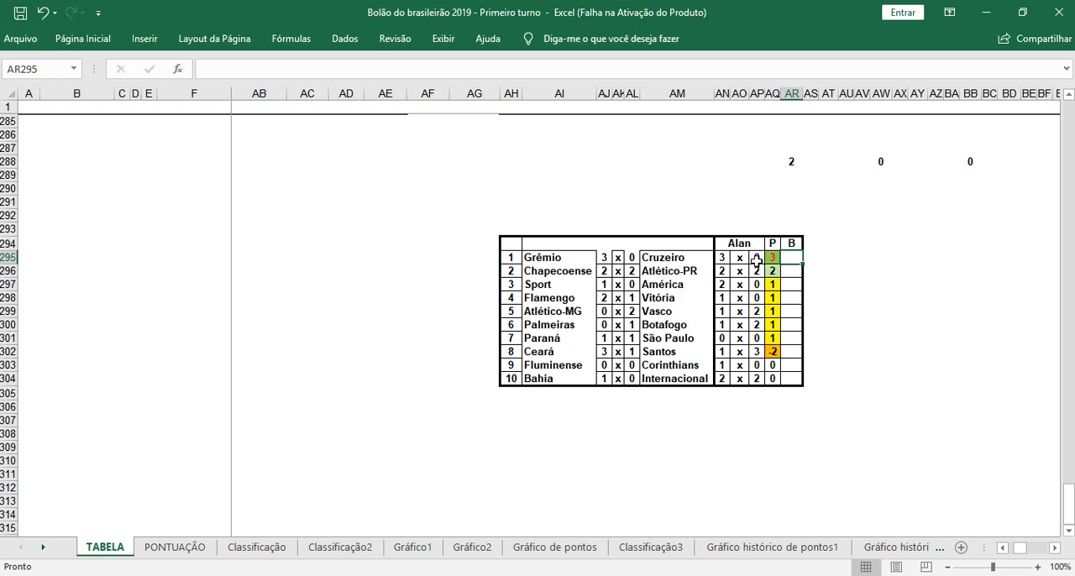
pyautogui.write('2')
pyautogui.click(882, 312)
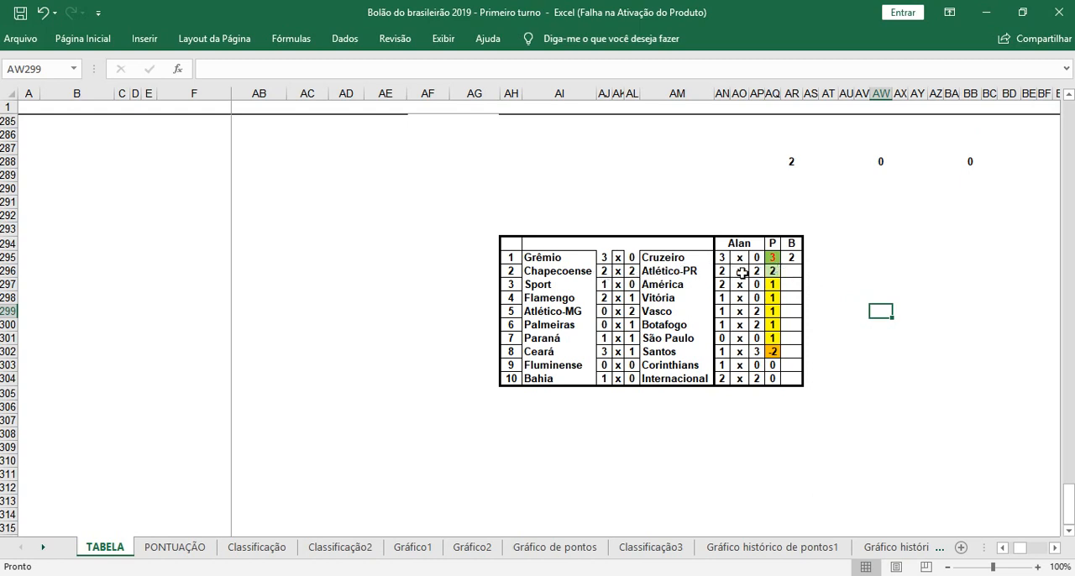
pyautogui.click(793, 274)
pyautogui.write('2')
pyautogui.click(844, 311)
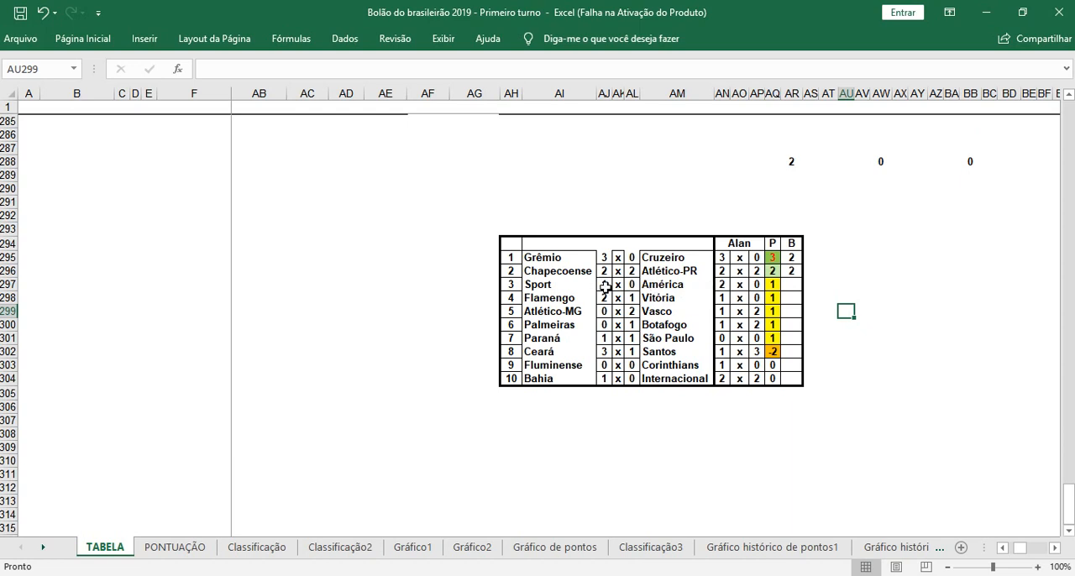
# Step: Under the table's B header, enter 1 for match 3, Sport x América, and 0 for match 4, Flamengo x Vitória
pyautogui.click(794, 284)
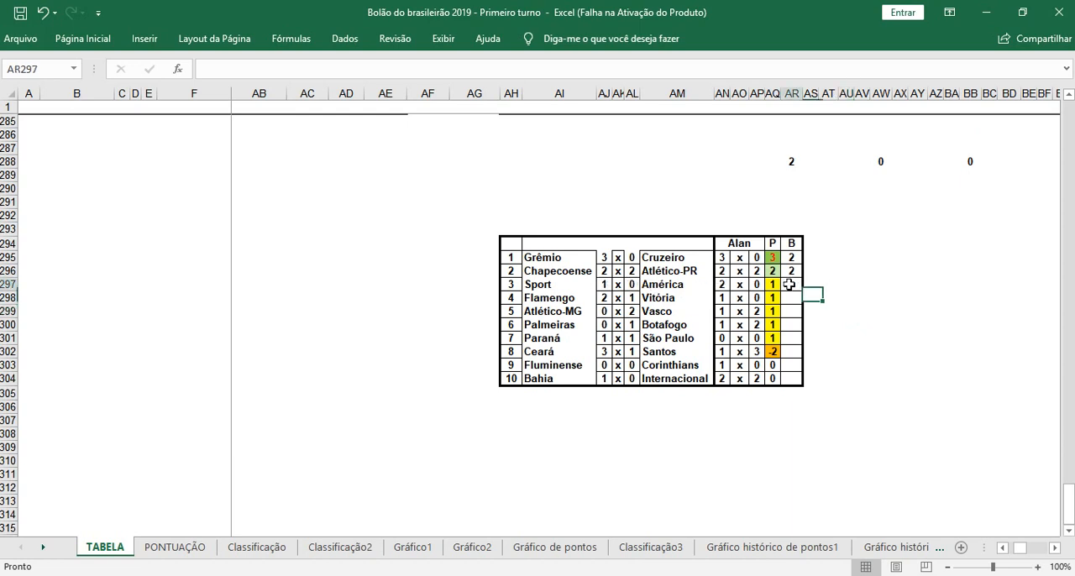
pyautogui.write('1')
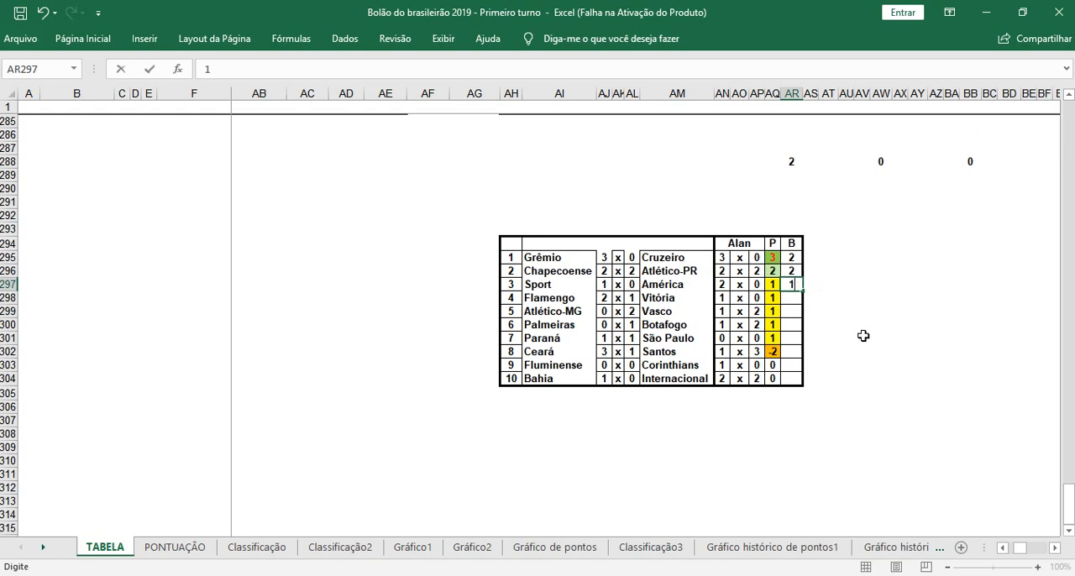
pyautogui.click(863, 336)
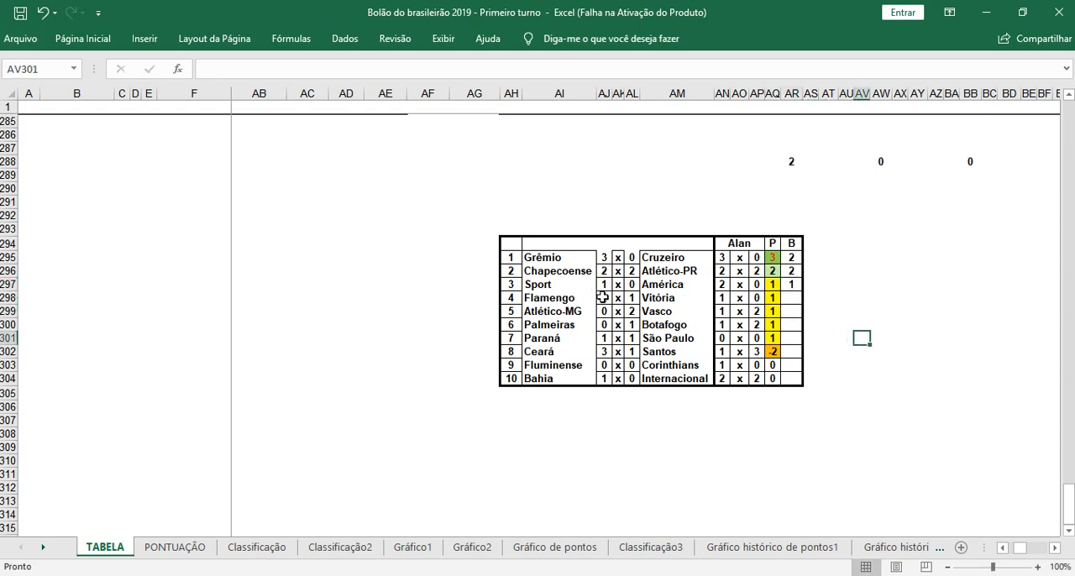
pyautogui.click(793, 298)
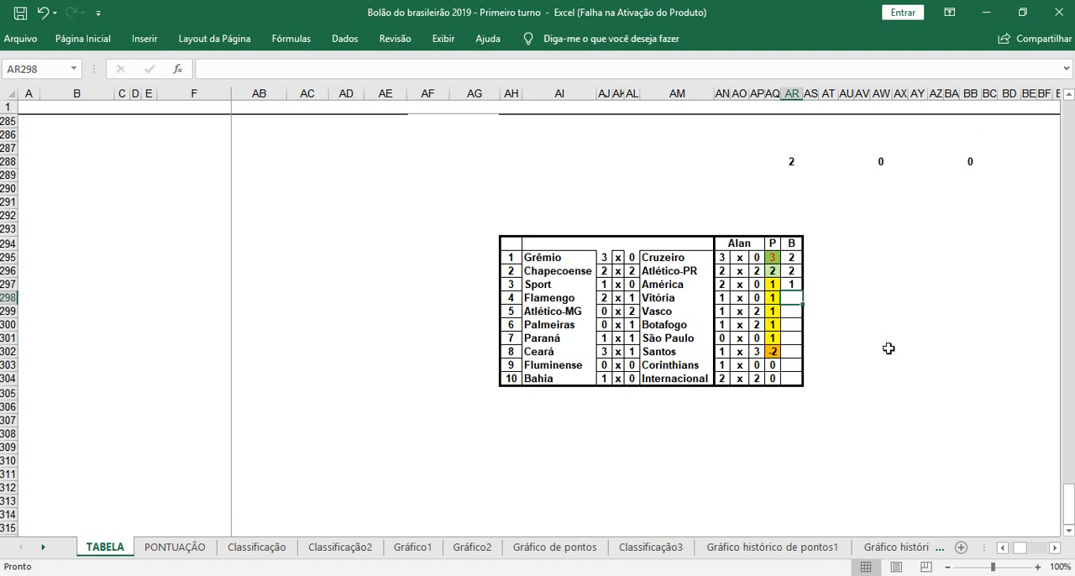
pyautogui.write('0')
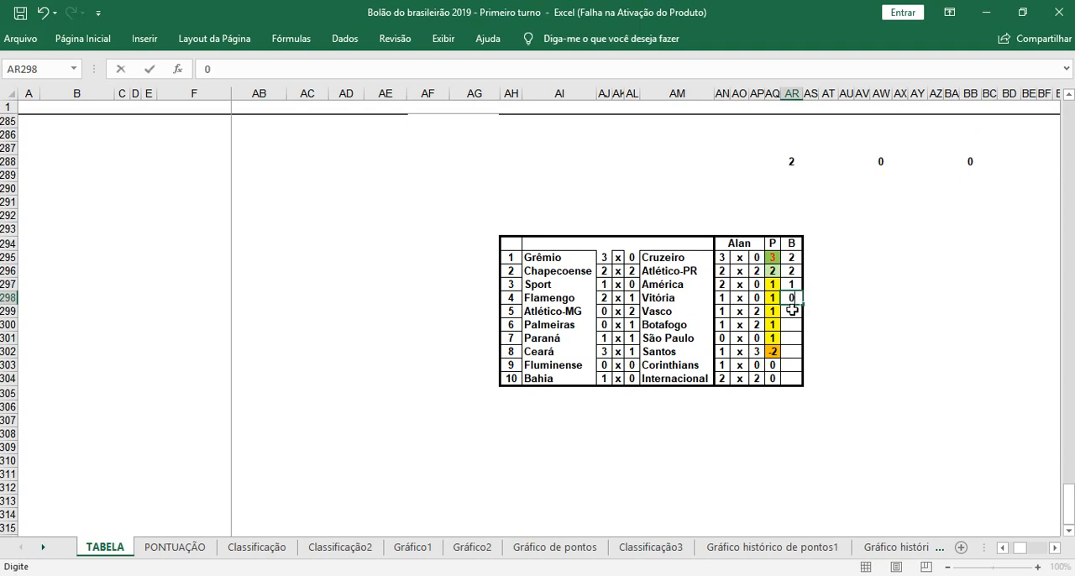
pyautogui.press('Return')
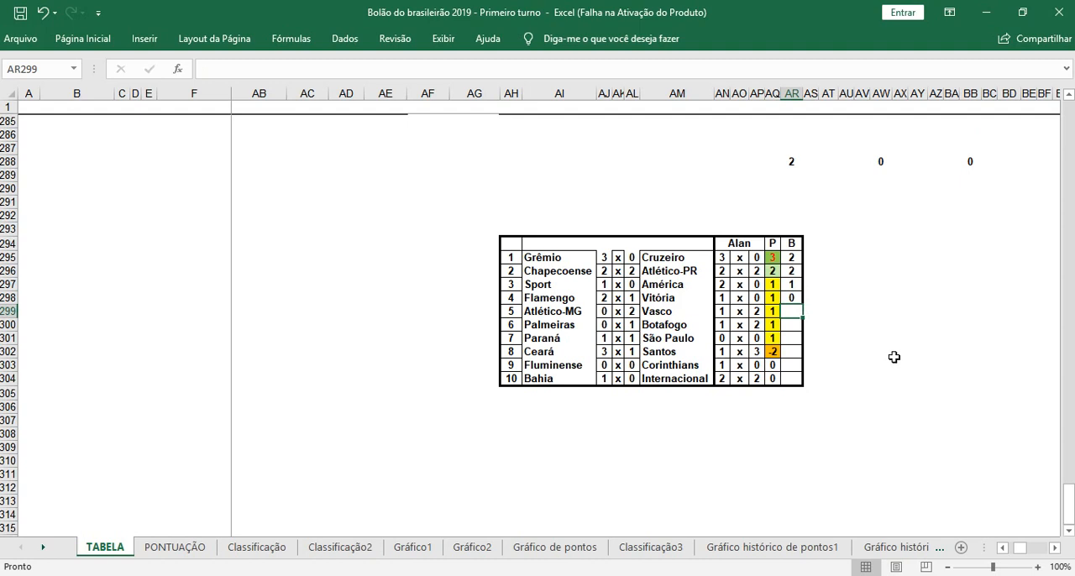
# Step: Under the table's B header, enter 1 for match 5, Atlético-MG x Vasco, and 0 for matches 6 and 7
pyautogui.write('1')
pyautogui.press('Return')
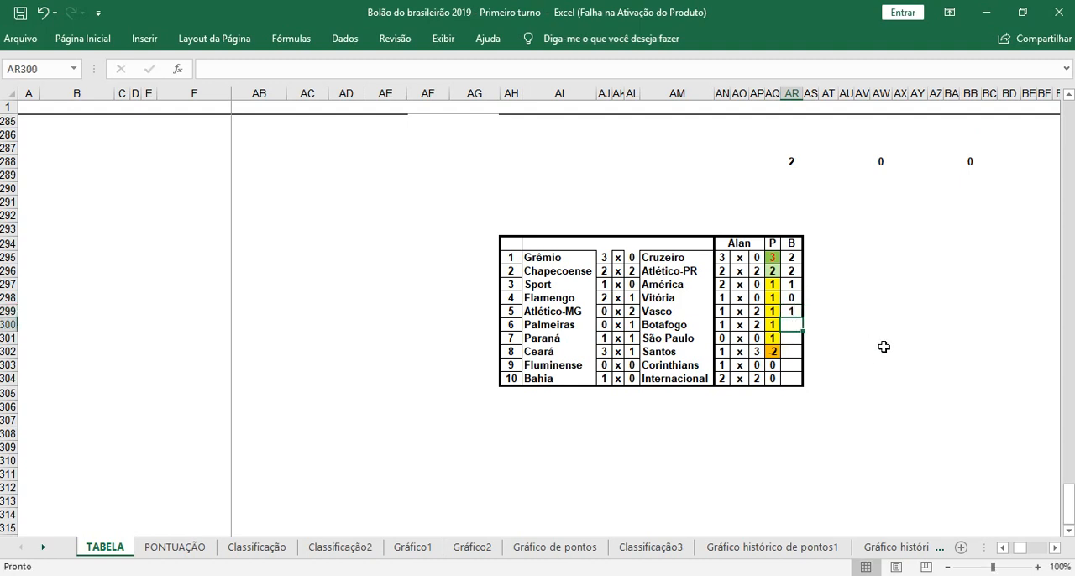
pyautogui.write('0')
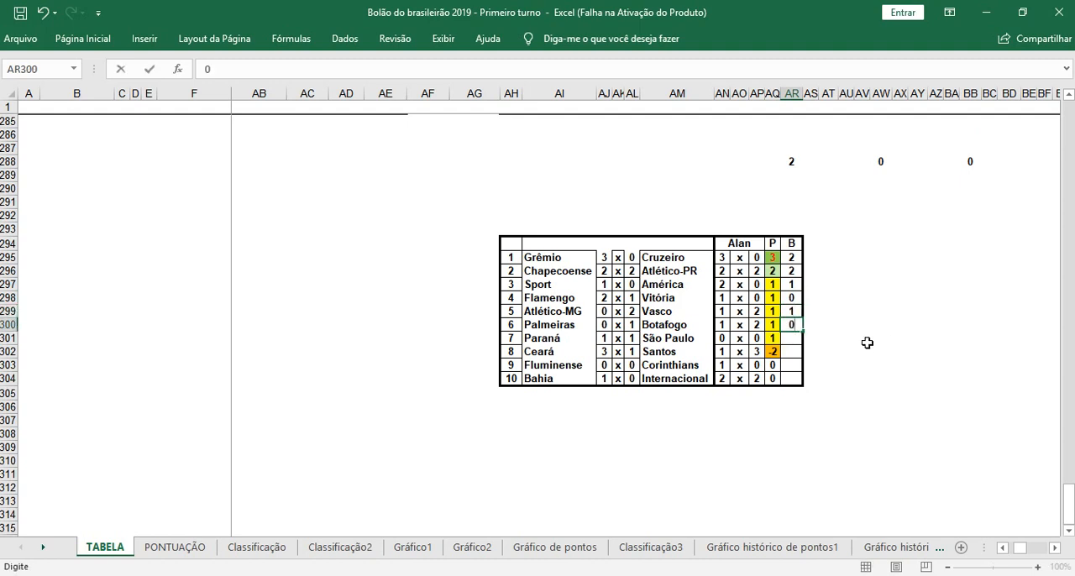
pyautogui.press('Return')
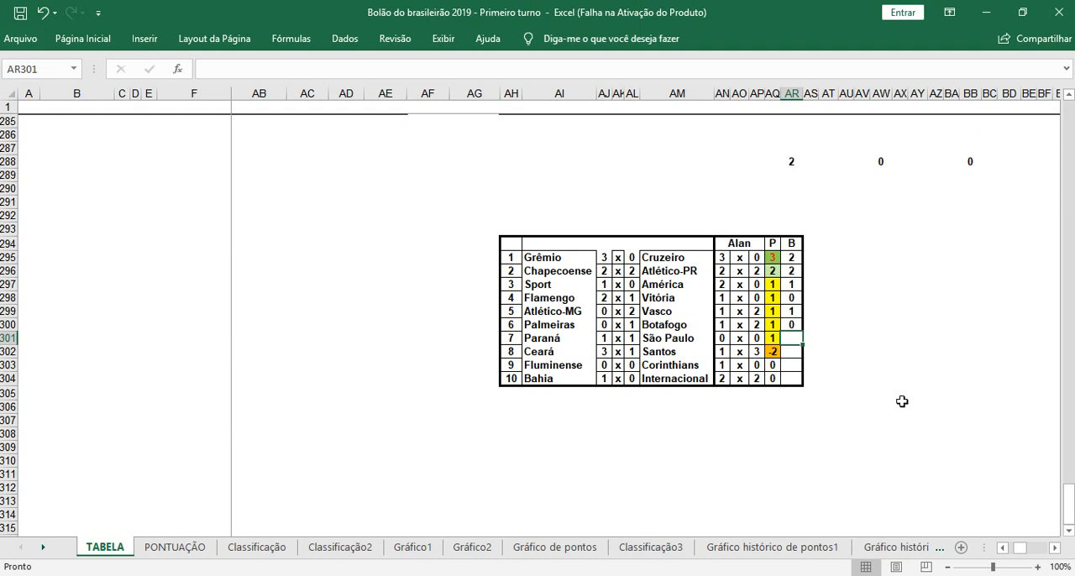
pyautogui.write('0')
pyautogui.click(851, 328)
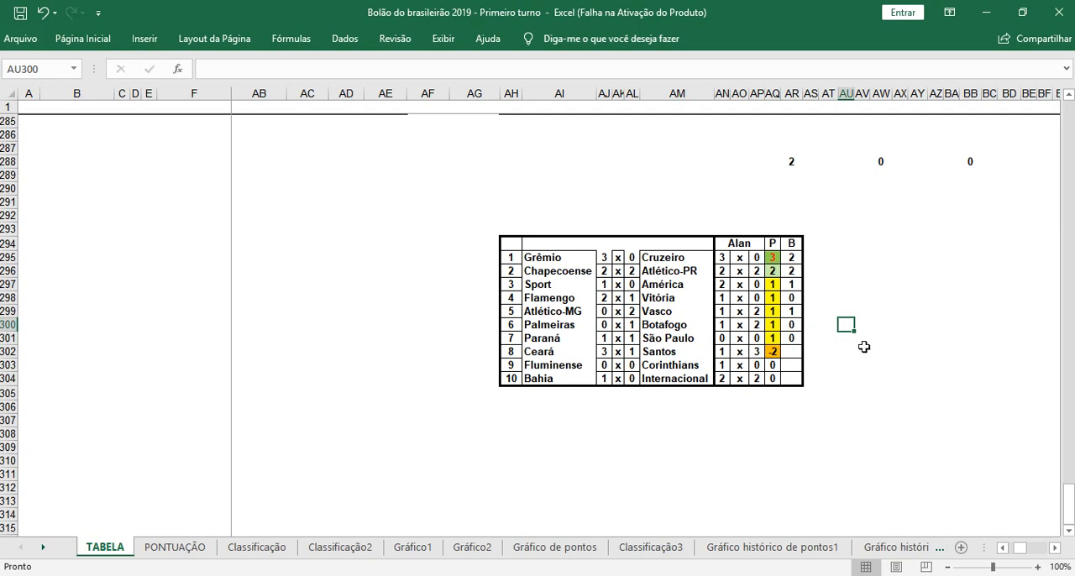
# Step: Under the table's B header, enter 0 for match 8, 1 for match 9 and 0 for match 10
pyautogui.click(793, 352)
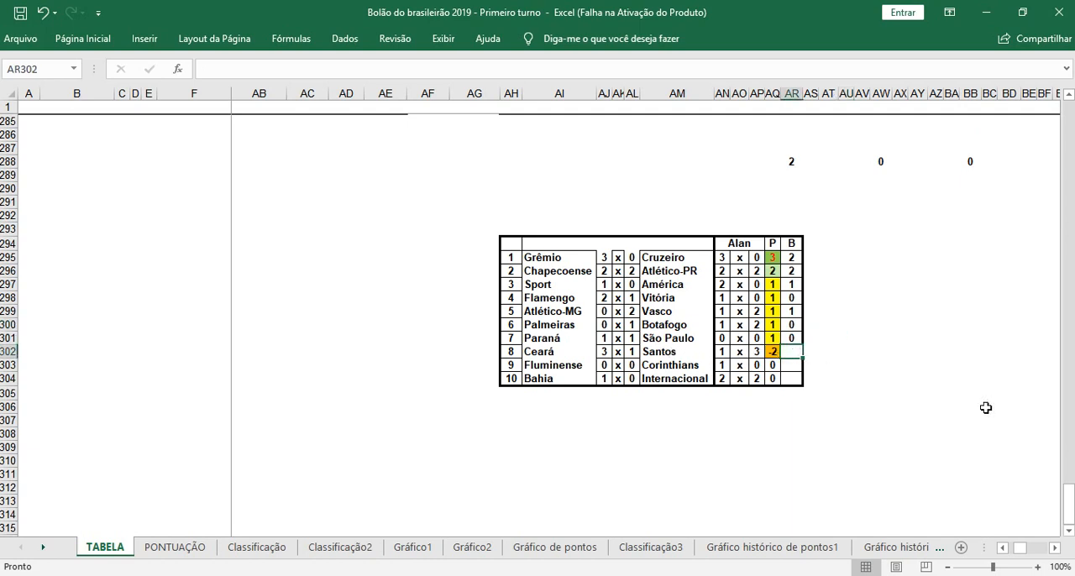
pyautogui.write('0')
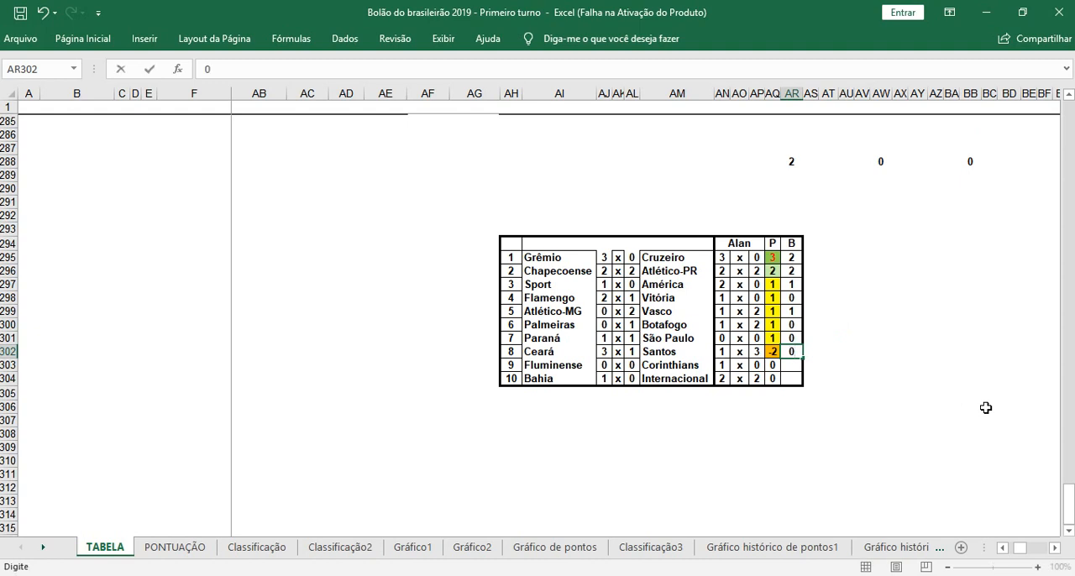
pyautogui.click(936, 395)
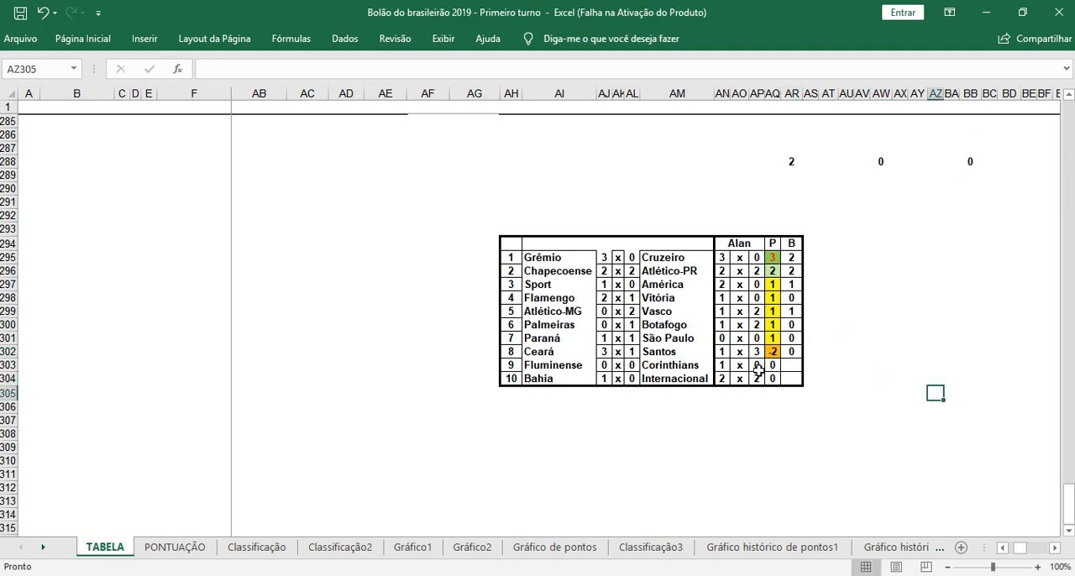
pyautogui.click(791, 365)
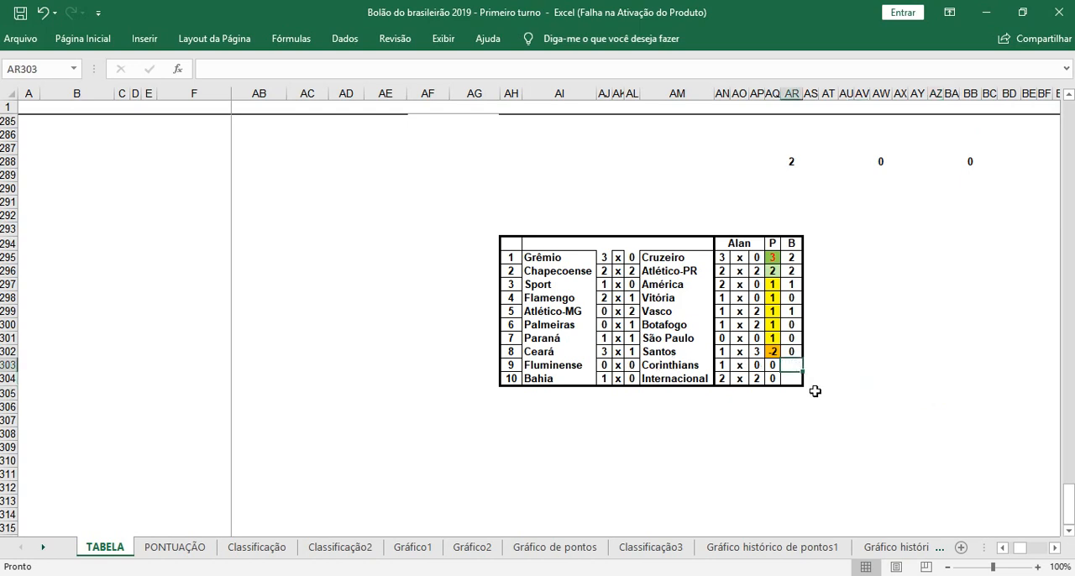
pyautogui.write('1')
pyautogui.click(791, 378)
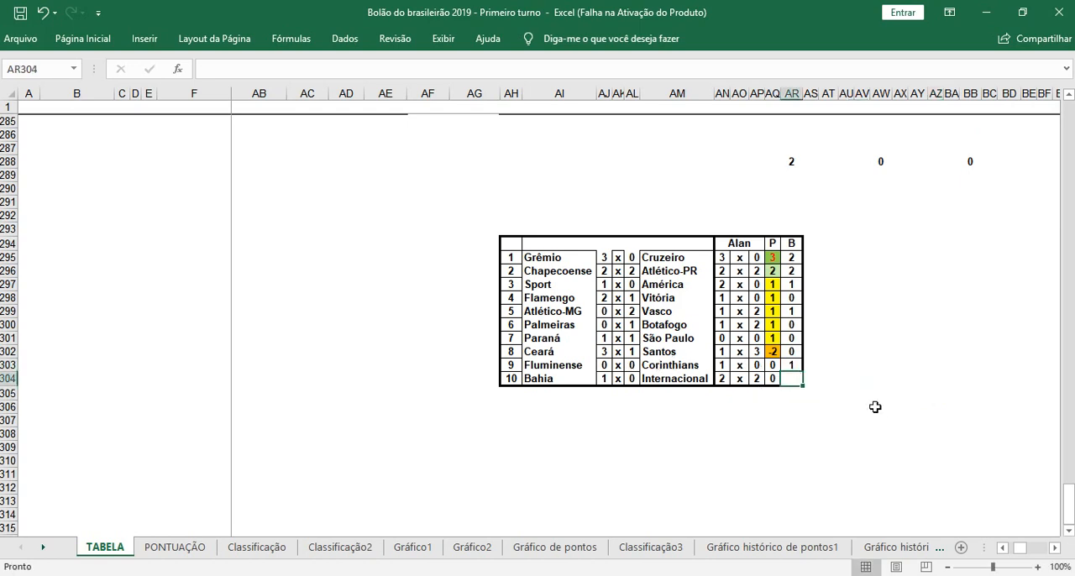
pyautogui.write('0')
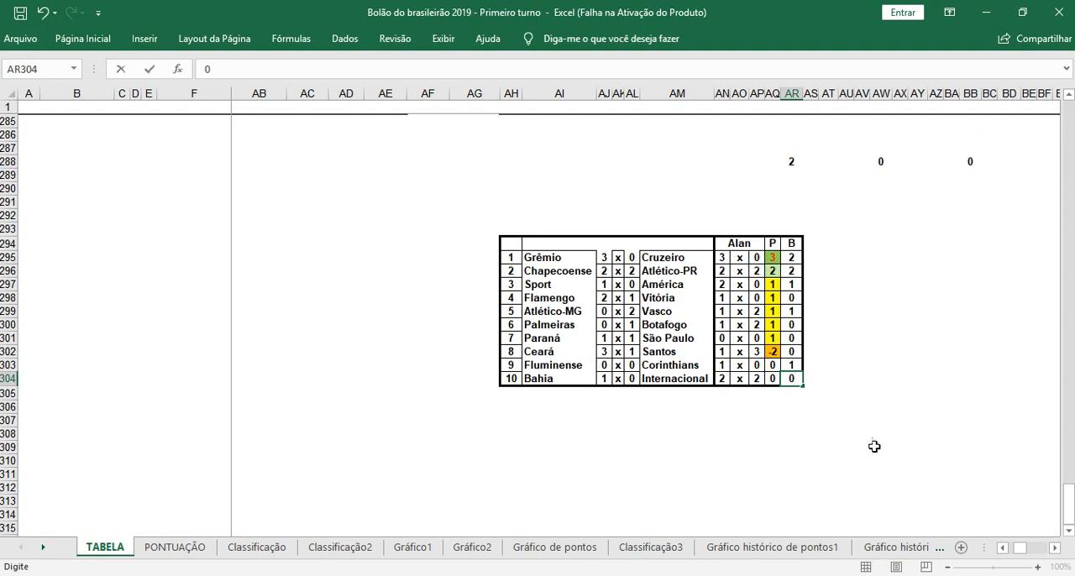
pyautogui.click(878, 446)
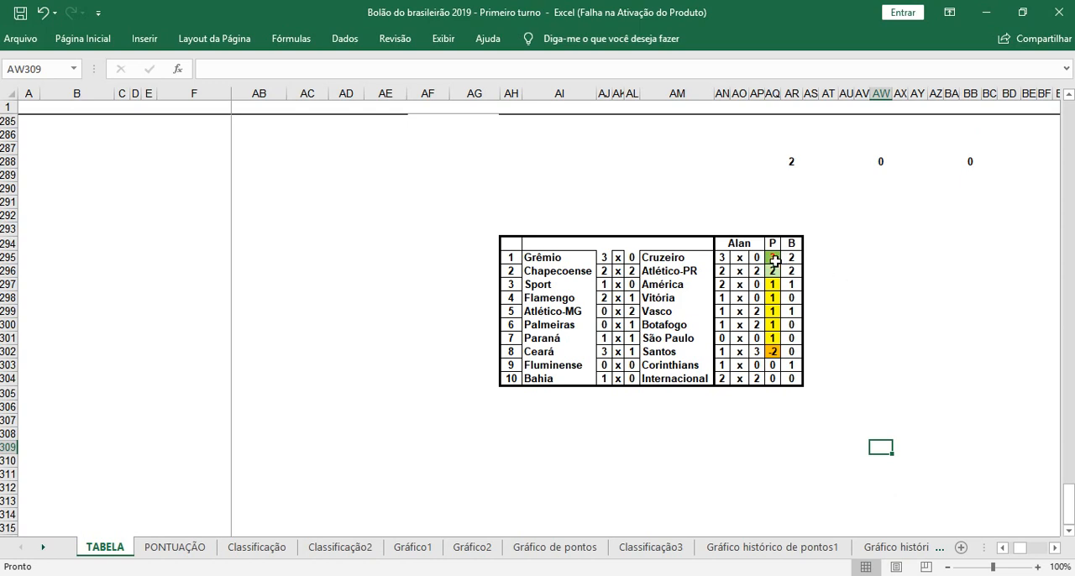
# Step: Clear all P and B scores for the ten example matches
pyautogui.moveTo(772, 257); pyautogui.dragTo(794, 377)
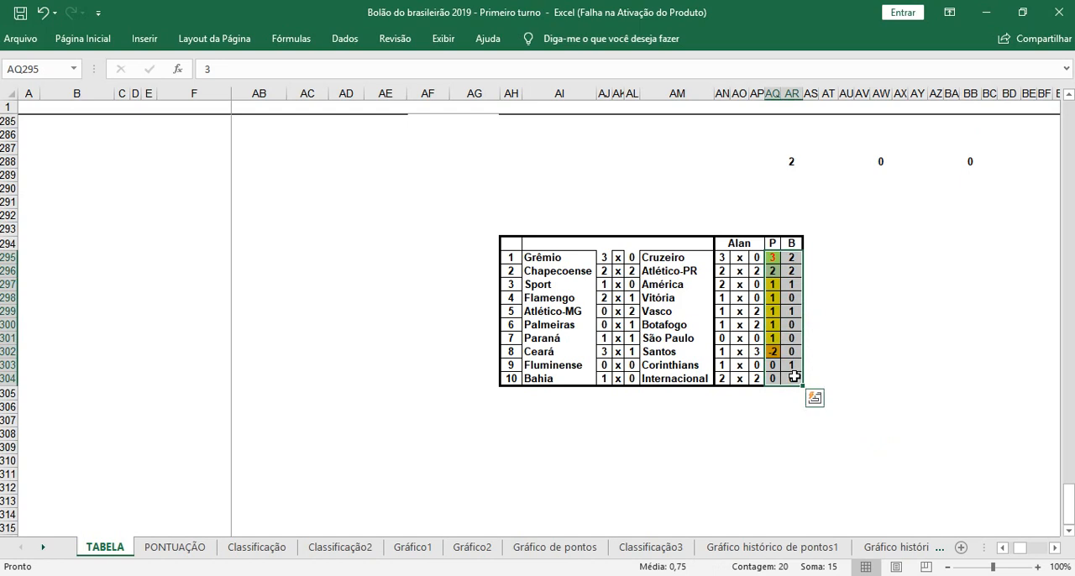
pyautogui.press('Delete')
pyautogui.click(935, 271)
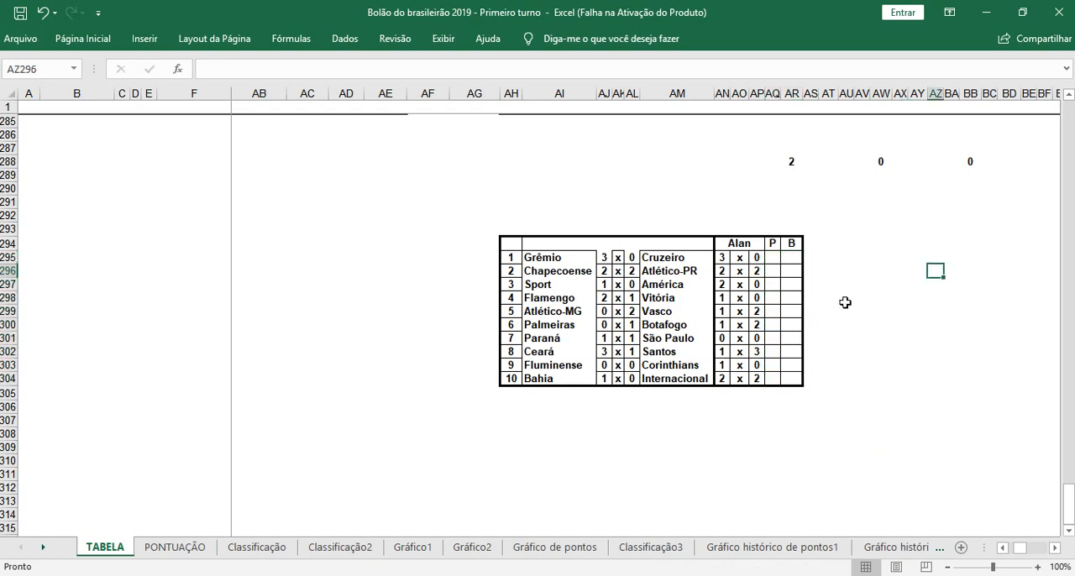
# Step: In match 1's P cell, start a formula with SE and a nested OU testing AJ295="" and AL295=""
pyautogui.click(773, 257)
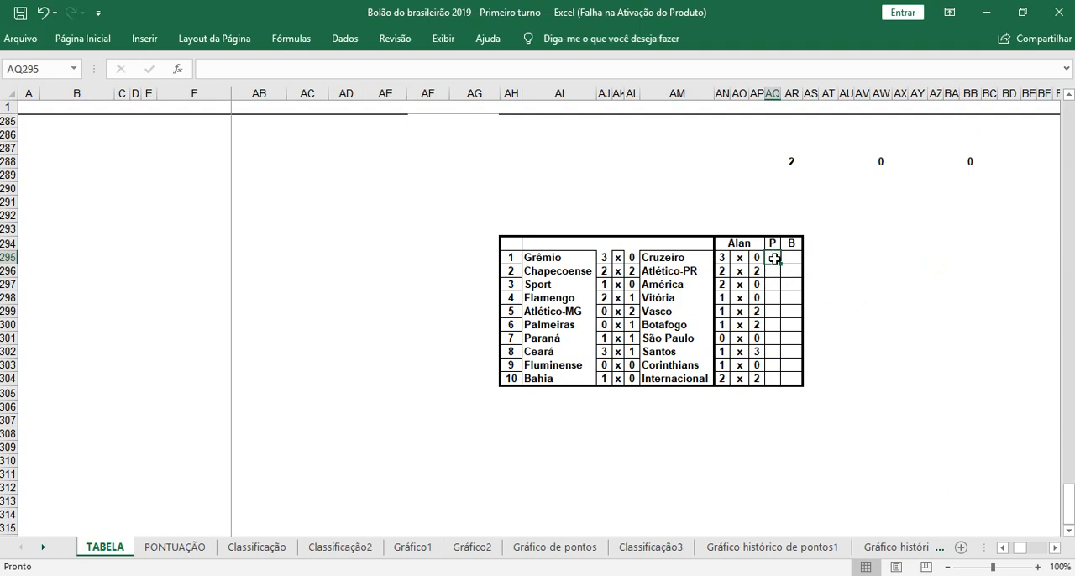
pyautogui.click(425, 71)
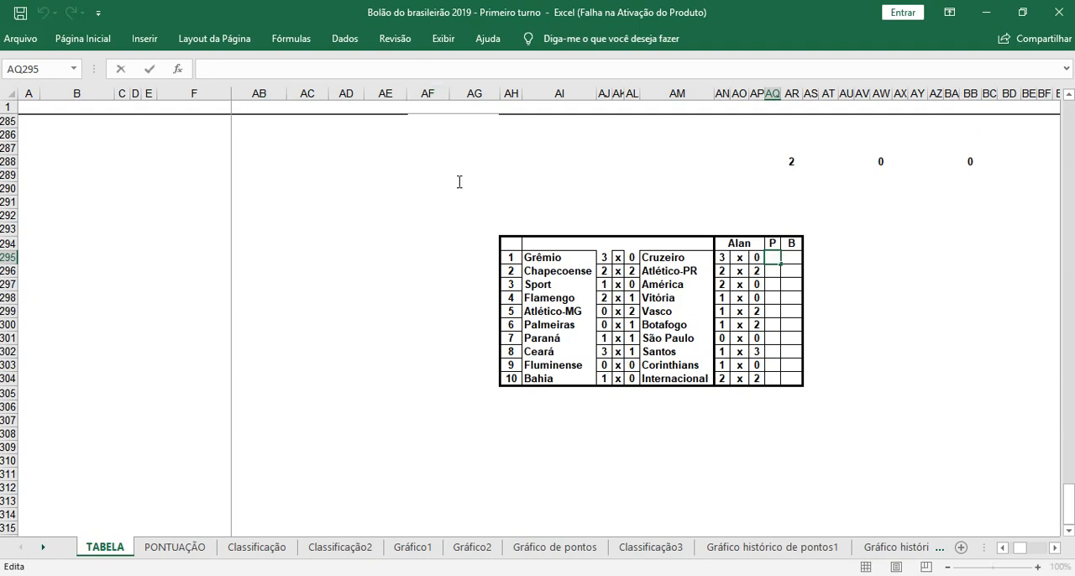
pyautogui.write('=SE')
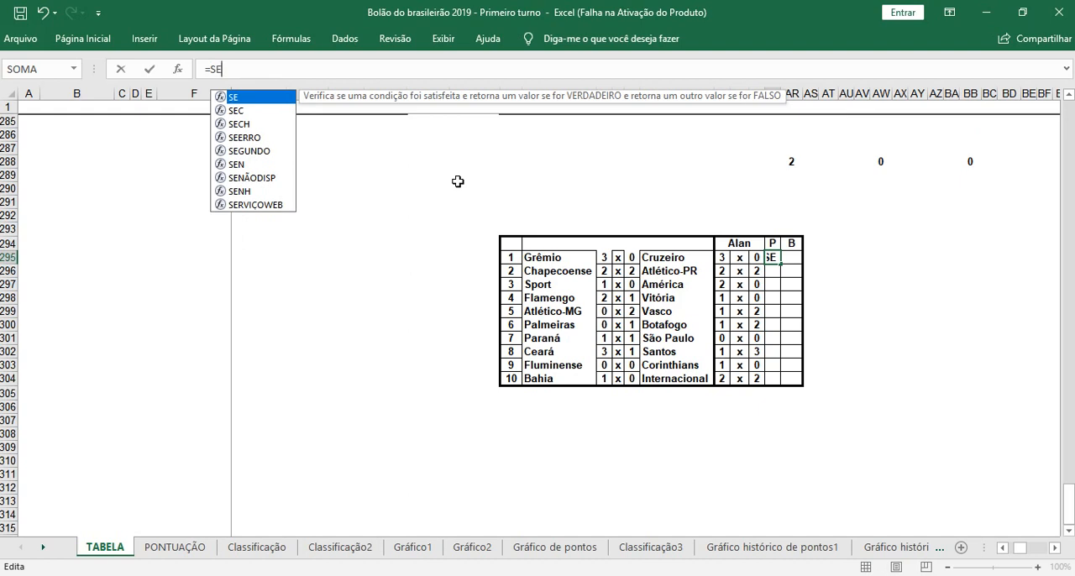
pyautogui.write('(')
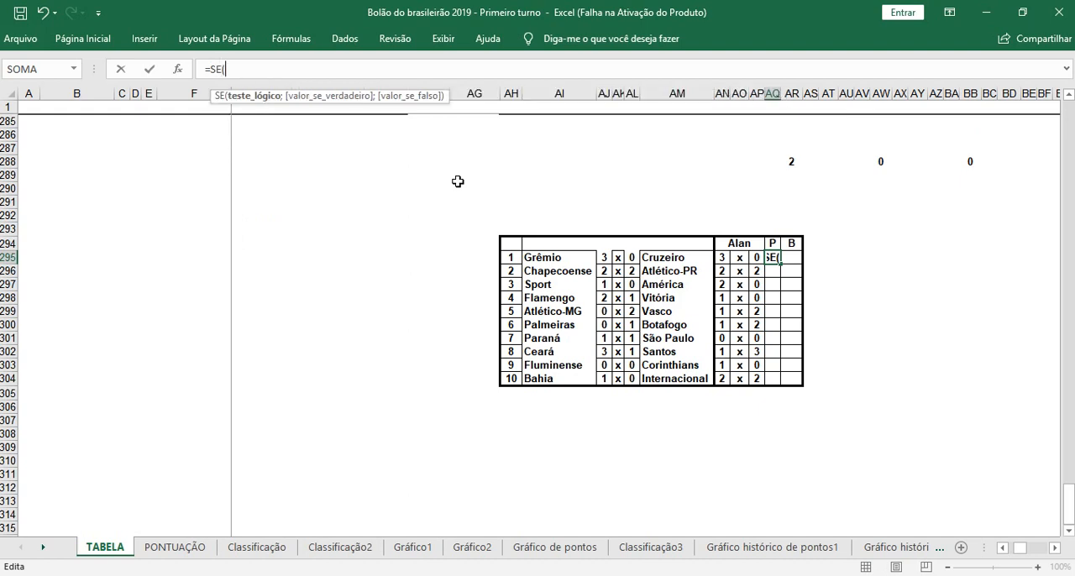
pyautogui.write('OU(')
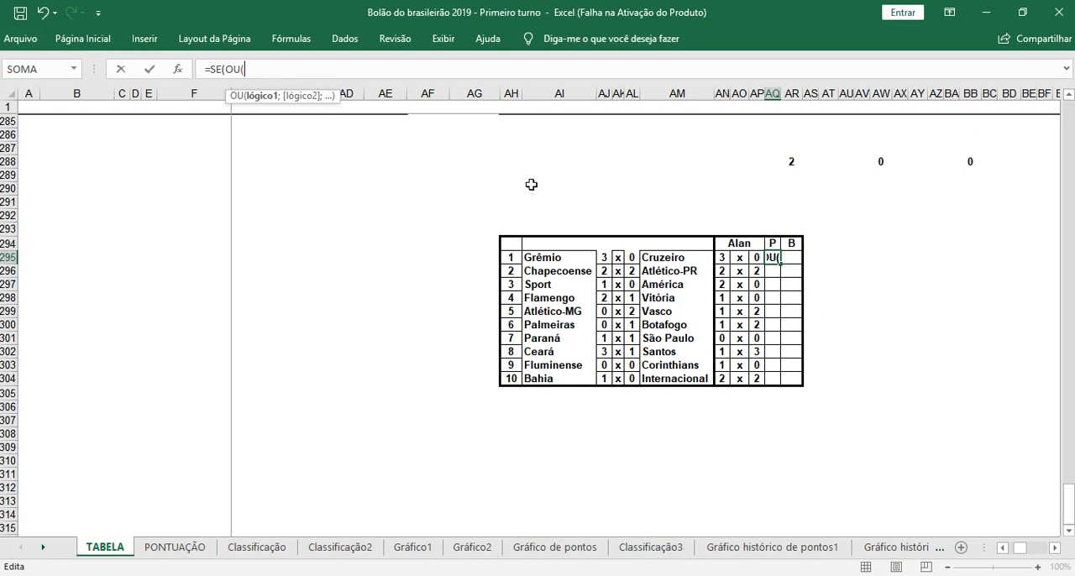
pyautogui.click(604, 258)
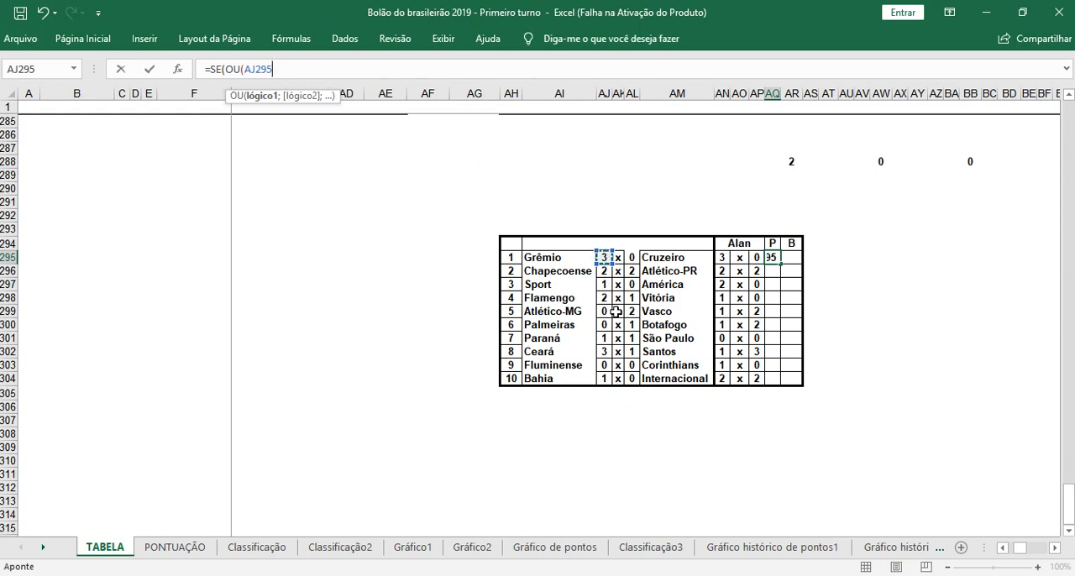
pyautogui.write('=""')
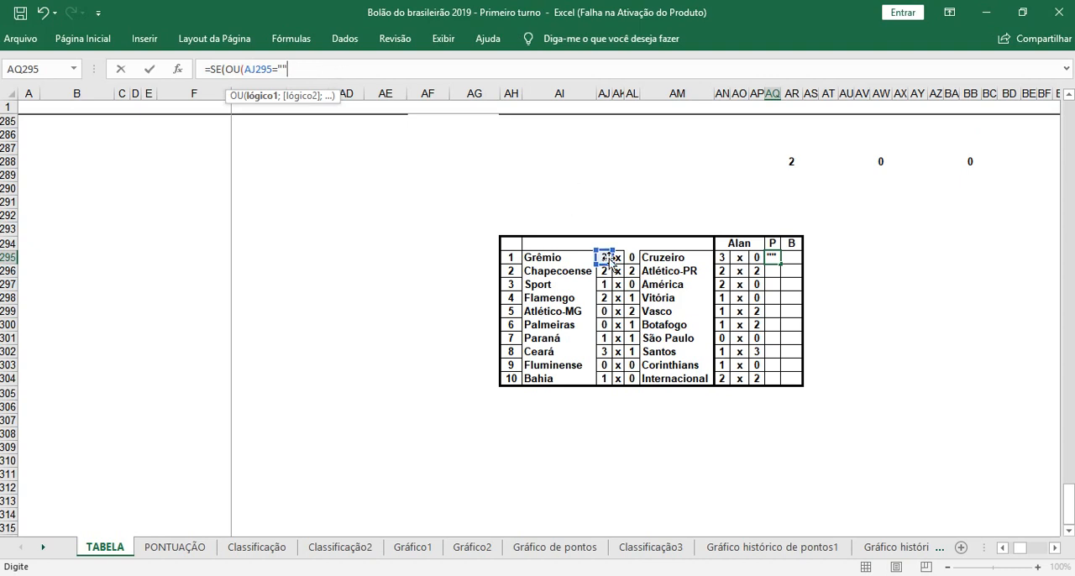
pyautogui.write(';')
pyautogui.click(632, 257)
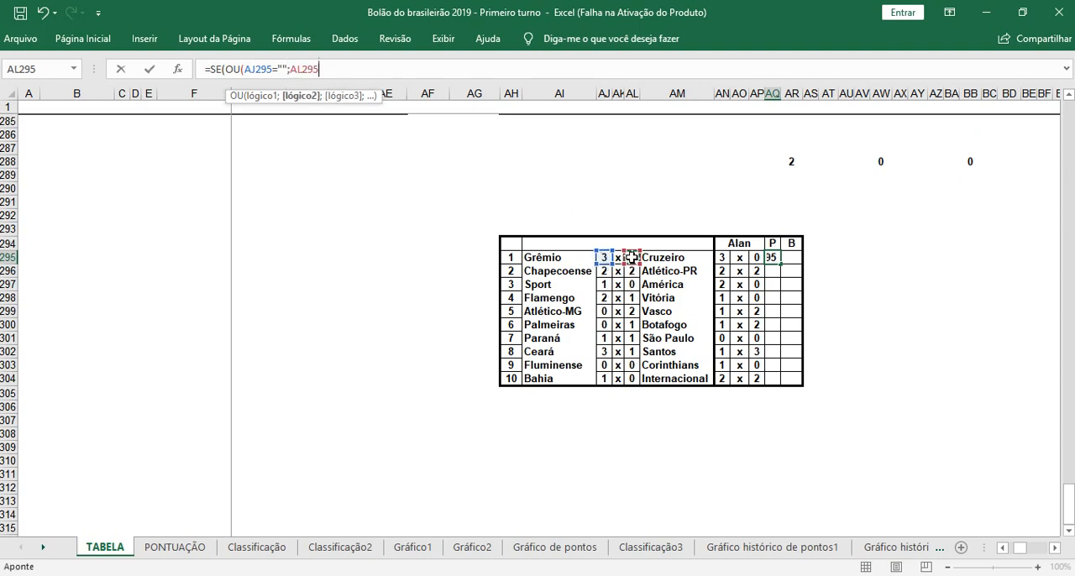
pyautogui.write('=""')
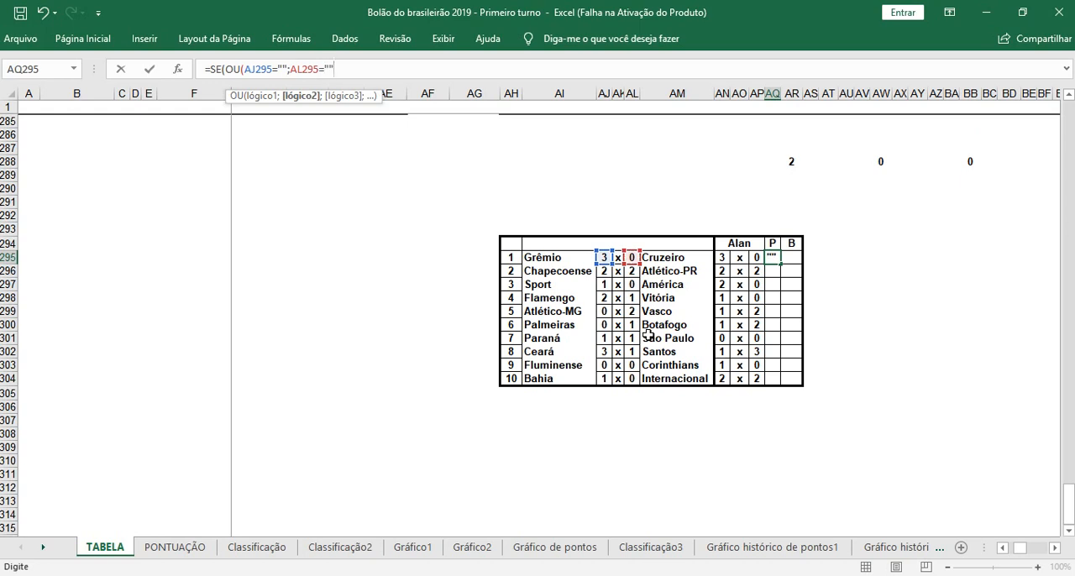
pyautogui.write(';')
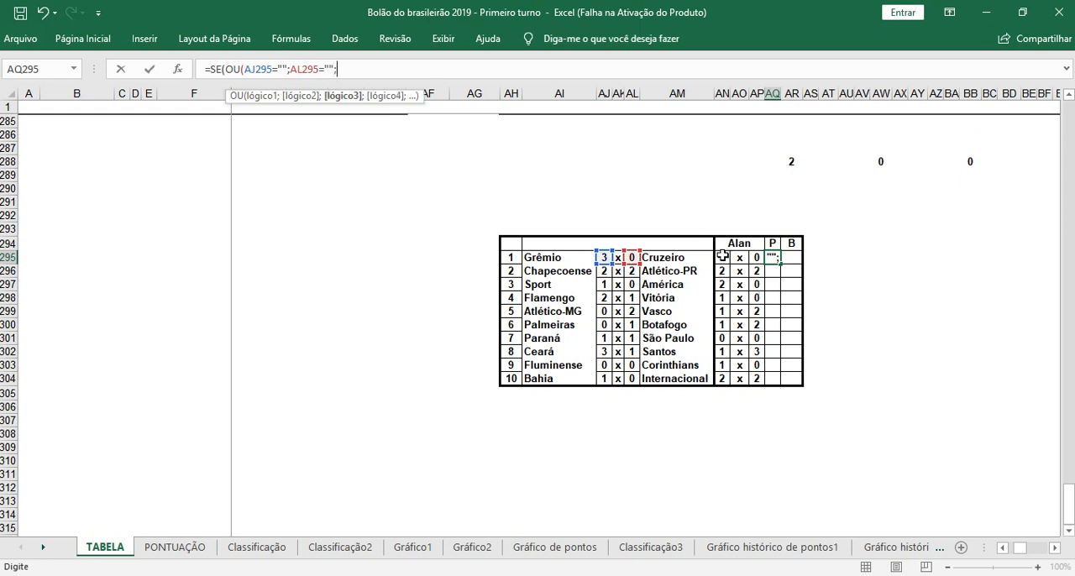
# Step: Complete the OU test with AN295="" and AP295="", and make the SE return "" when it is true
pyautogui.click(721, 257)
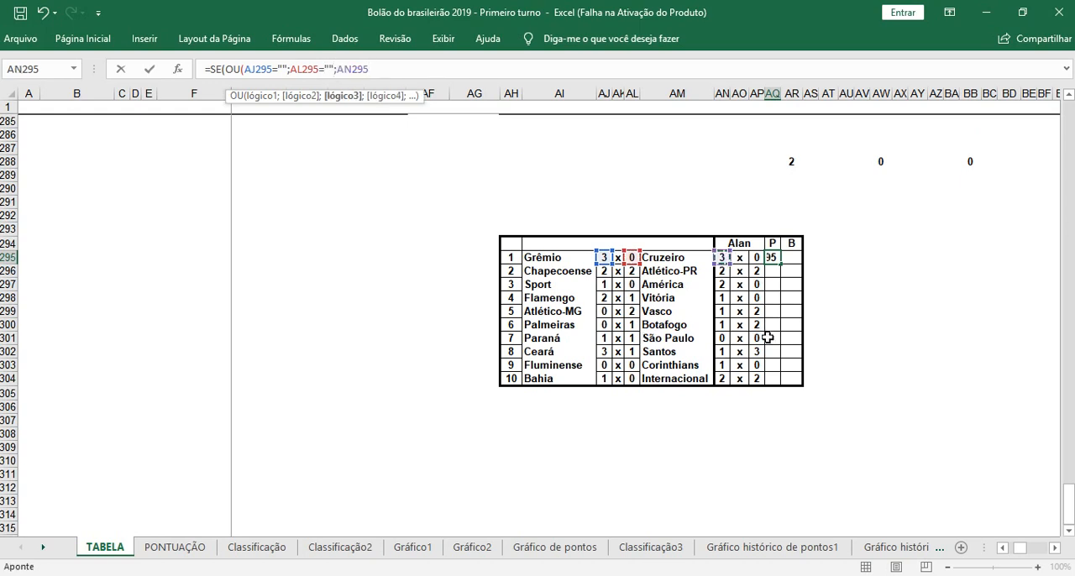
pyautogui.write('="";')
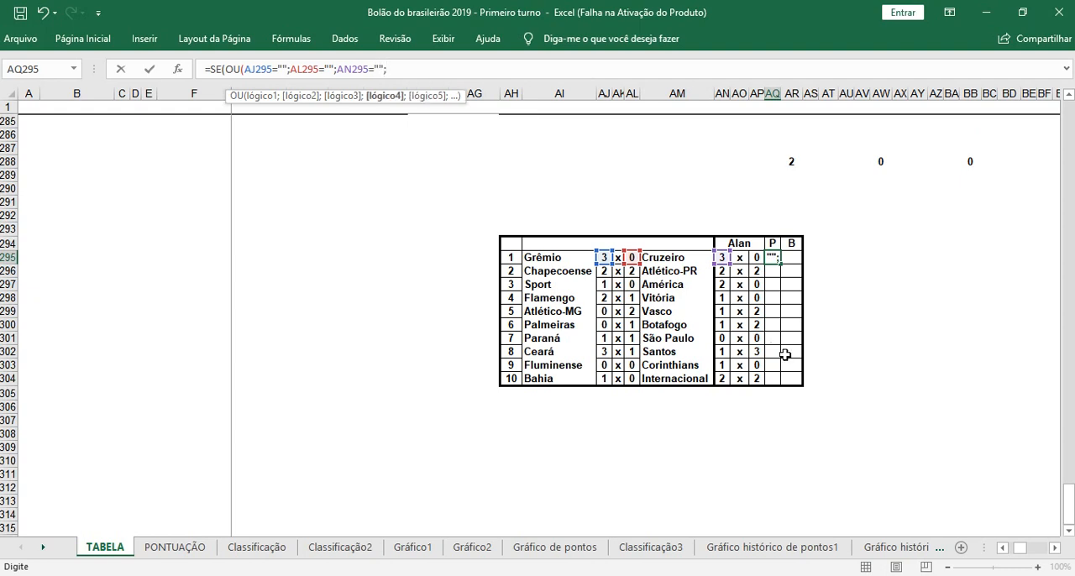
pyautogui.click(757, 258)
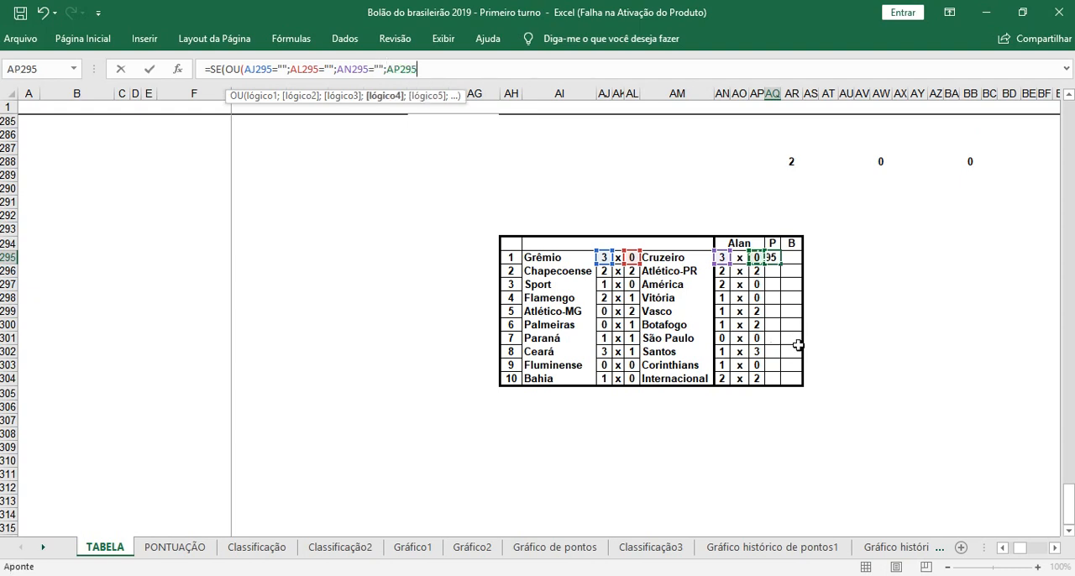
pyautogui.write('=""')
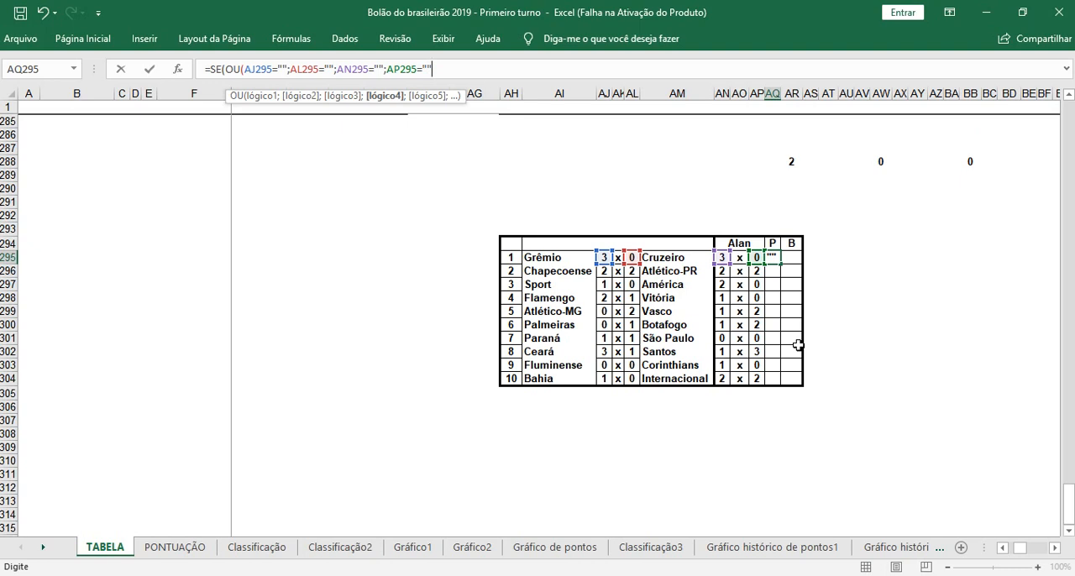
pyautogui.write(')')
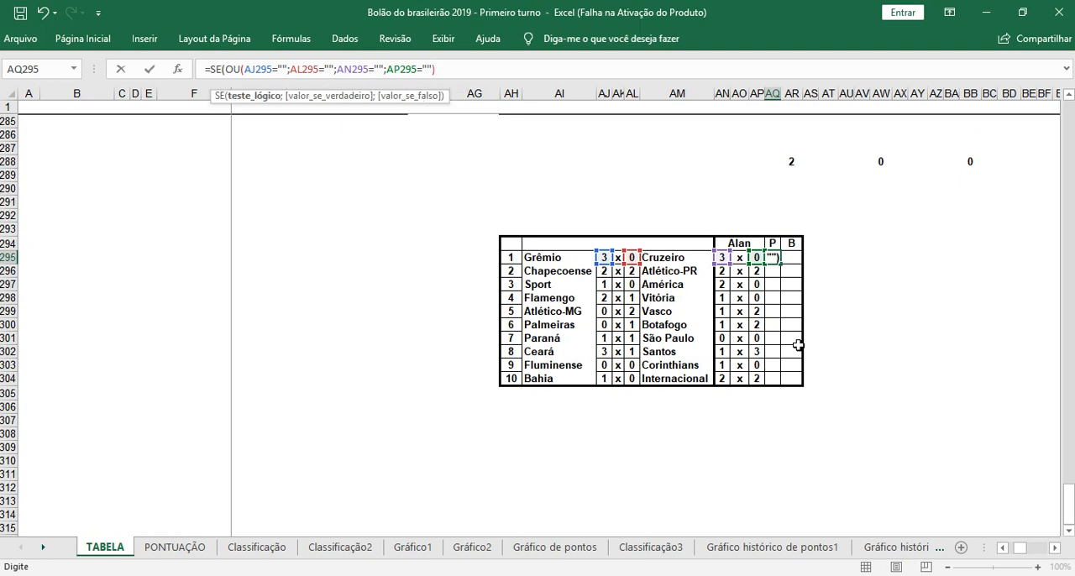
pyautogui.write(';')
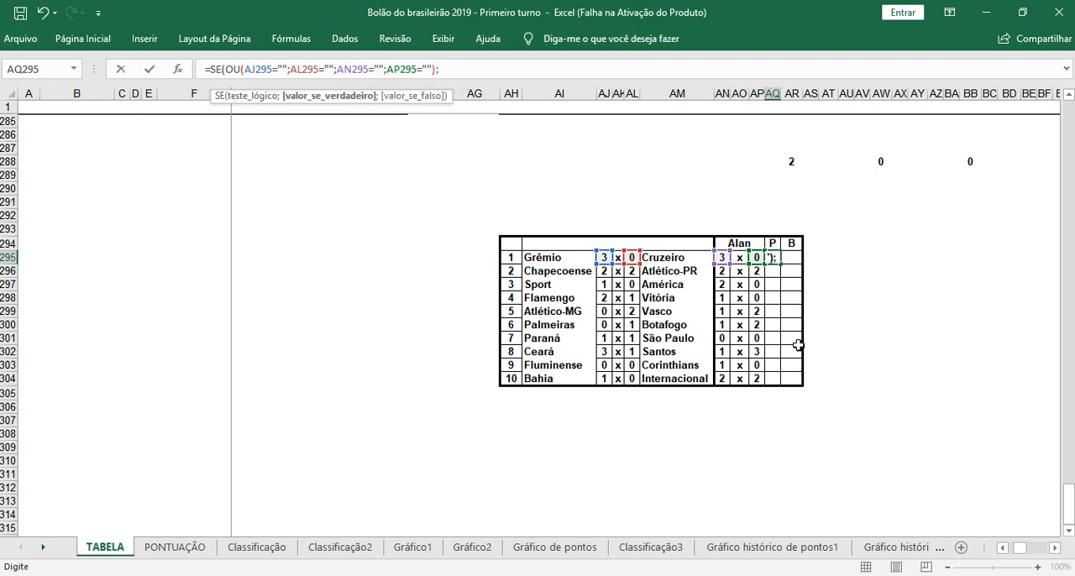
pyautogui.write('""')
# Step: Lock only the columns of the two actual-result references in the formula, making them $AJ295 and $AL295
pyautogui.scroll(2, 740, 243)
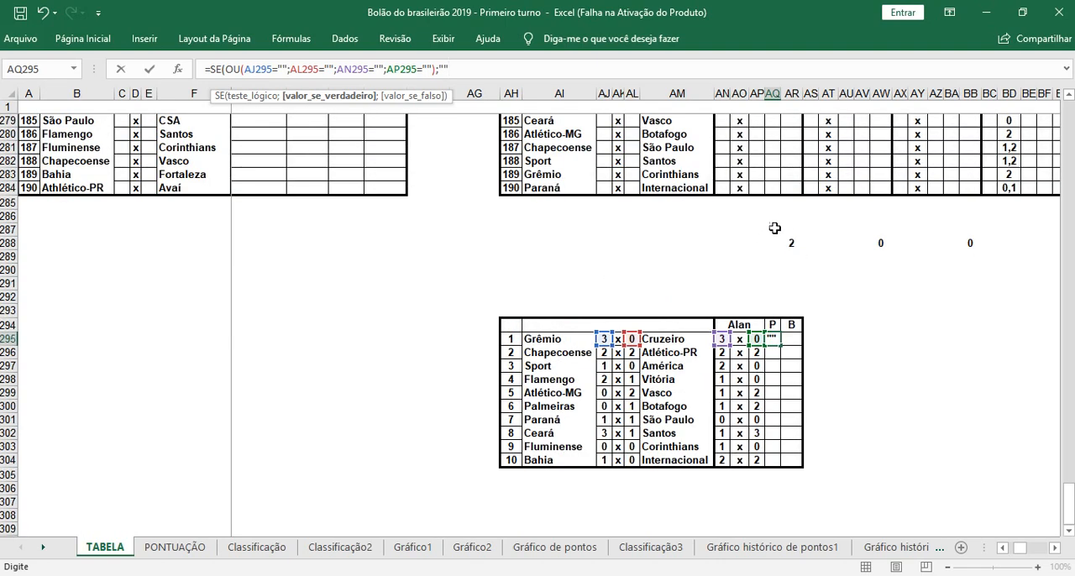
pyautogui.scroll(1, 772, 235)
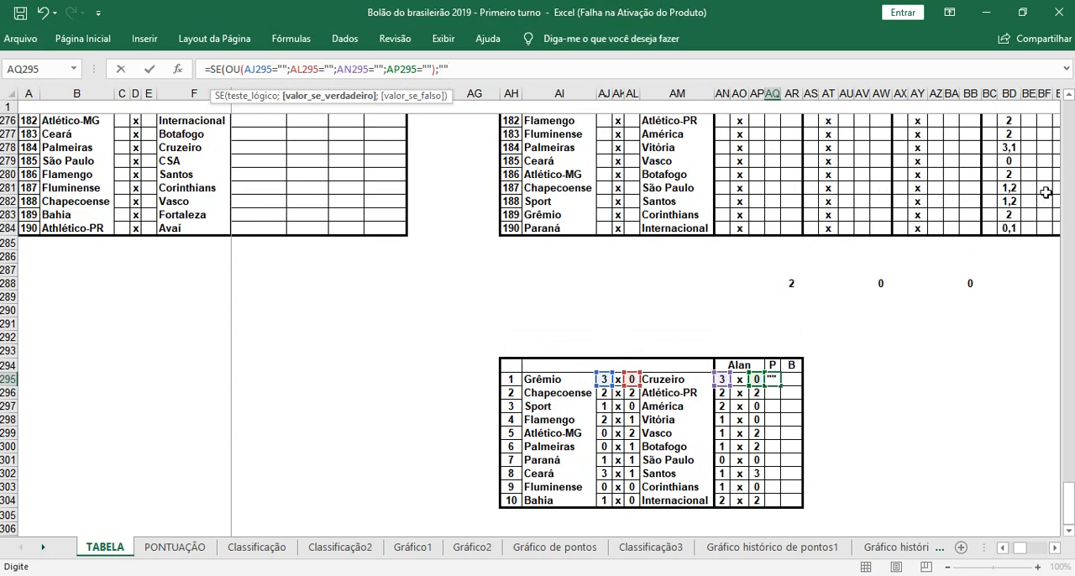
pyautogui.scroll(1, 968, 216)
pyautogui.scroll(-5, 968, 216)
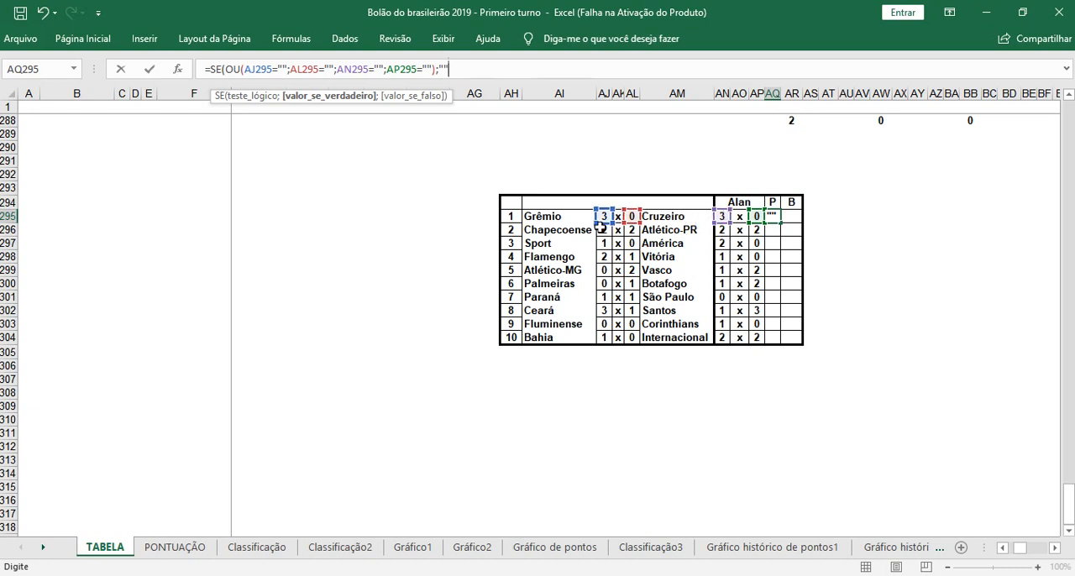
pyautogui.click(247, 69)
pyautogui.write('$')
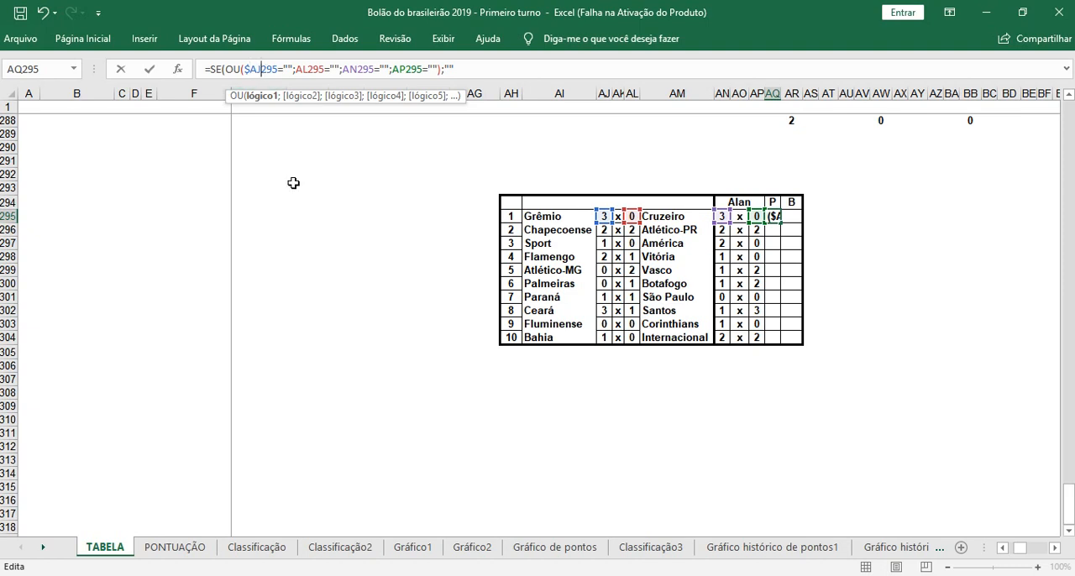
pyautogui.write('\\')
pyautogui.press('BackSpace')
pyautogui.write('$')
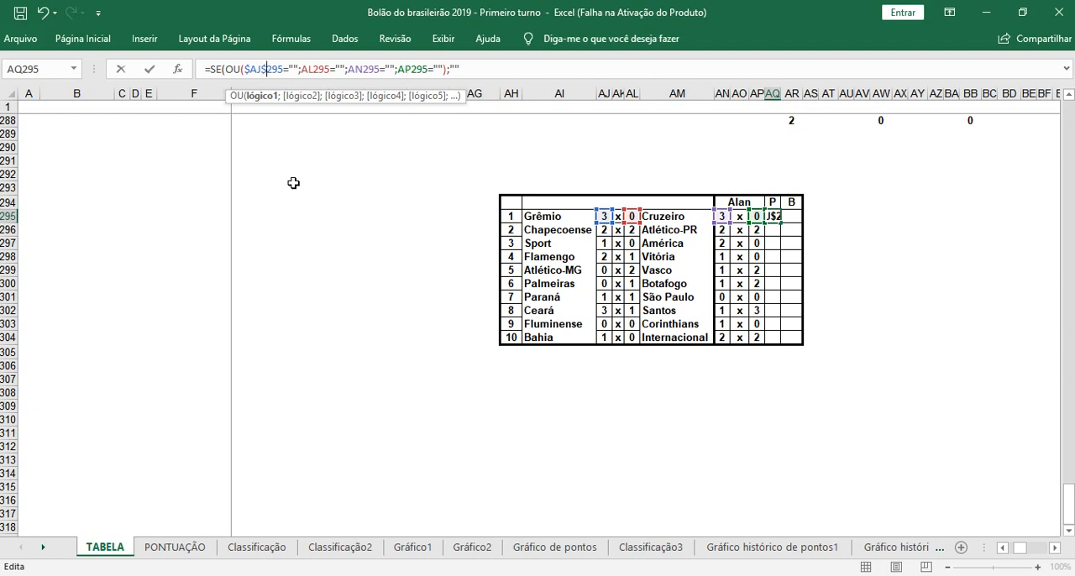
pyautogui.press('BackSpace')
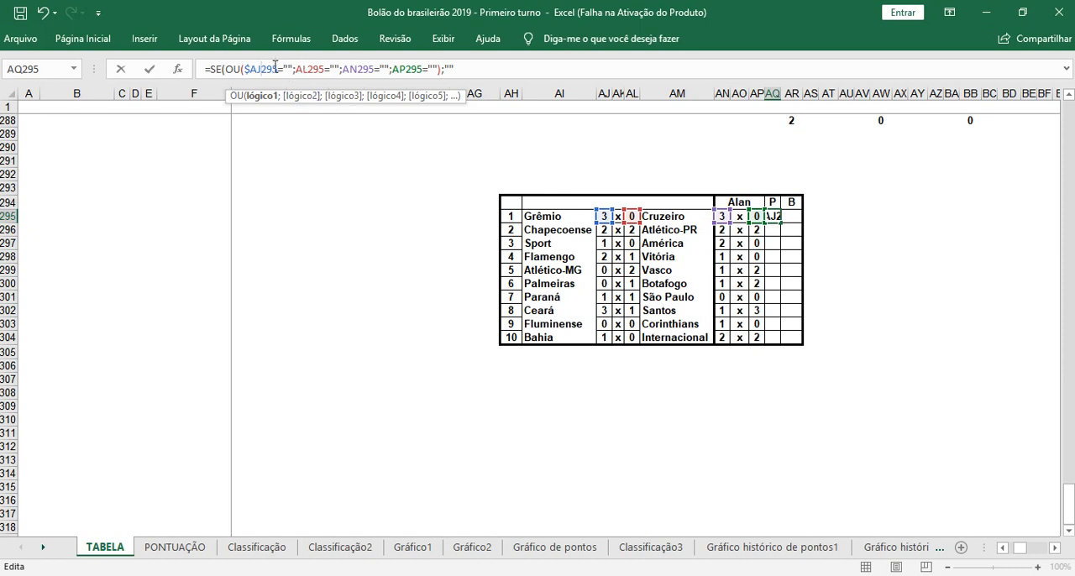
pyautogui.click(295, 69)
pyautogui.write('$')
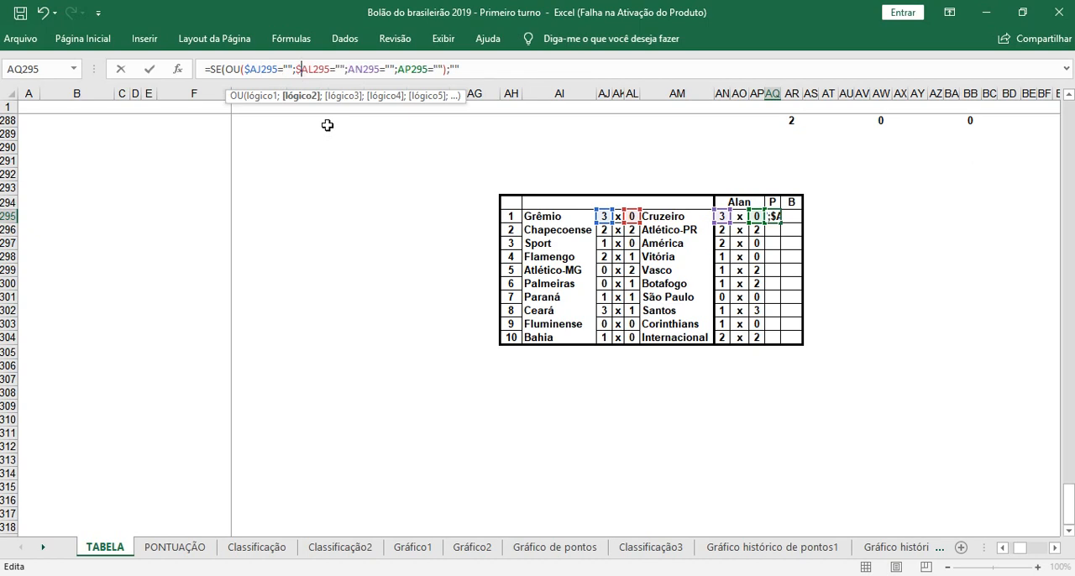
# Step: As the formula's value-if-false, nest a second SE with an E test starting with AJ295=AN295 and AL295=AP295
pyautogui.click(475, 72)
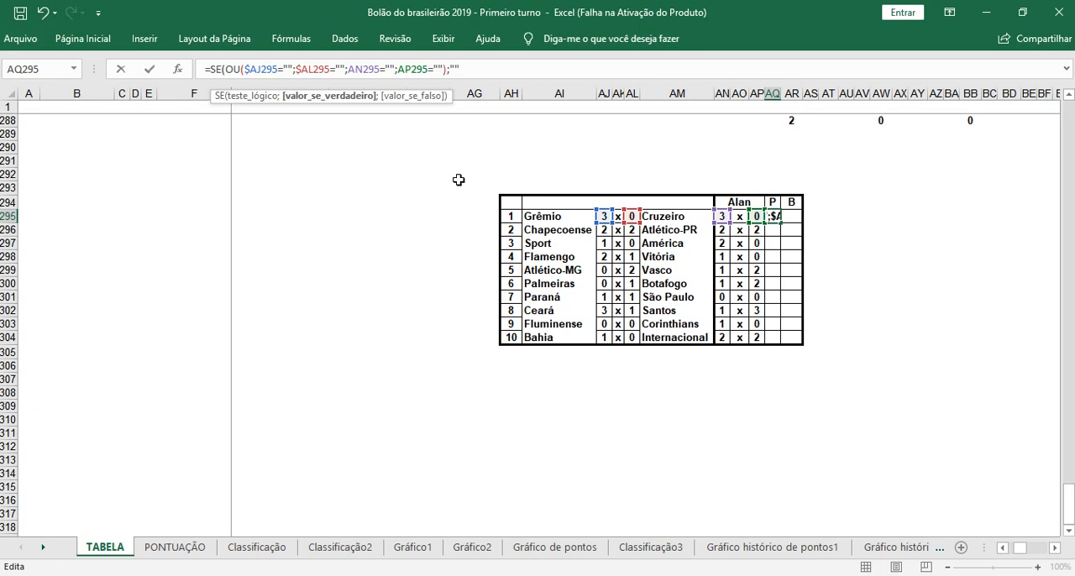
pyautogui.write(';')
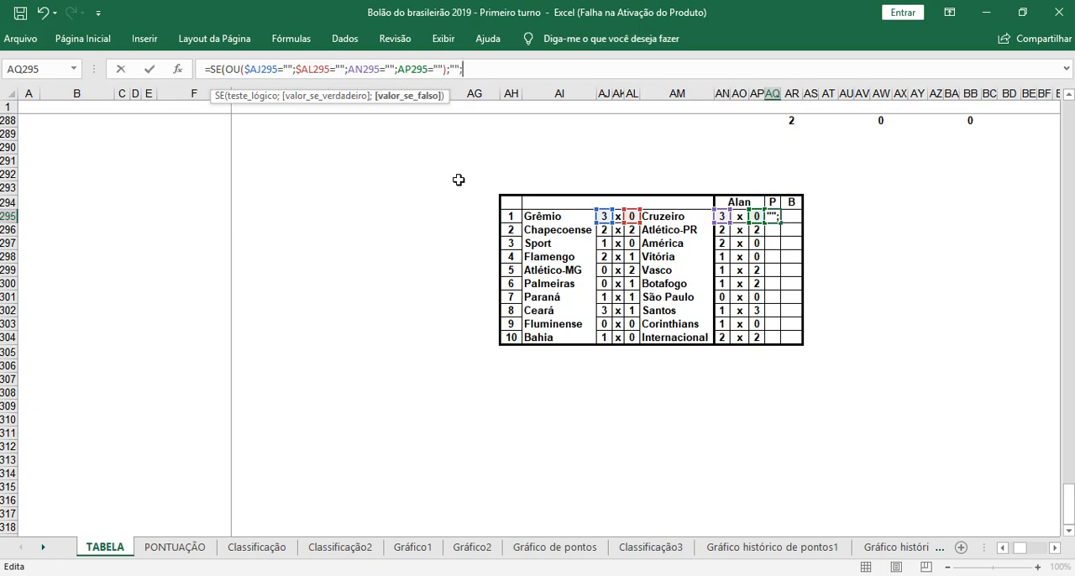
pyautogui.write('SE')
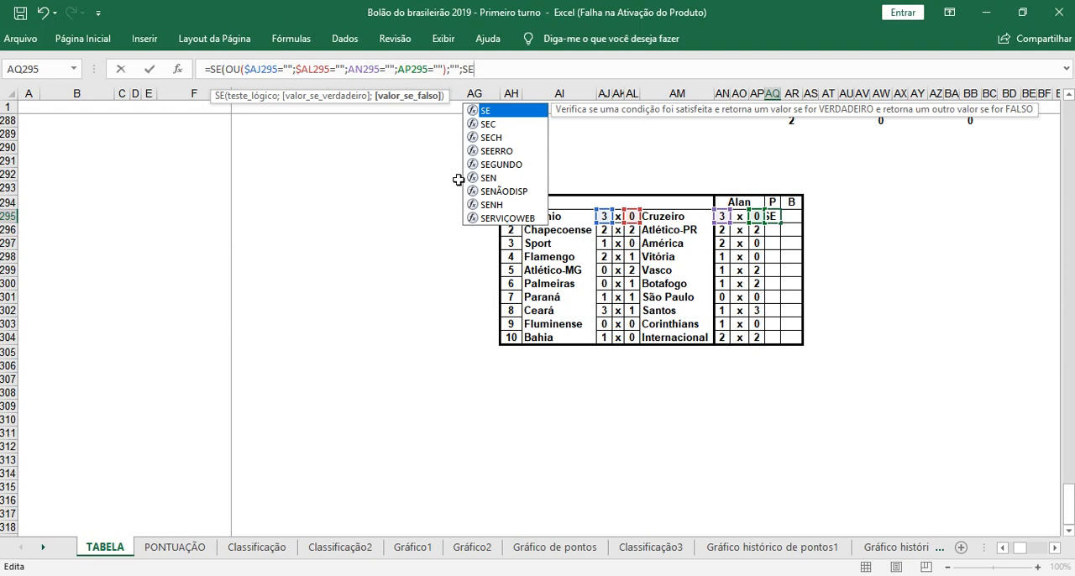
pyautogui.write('(E')
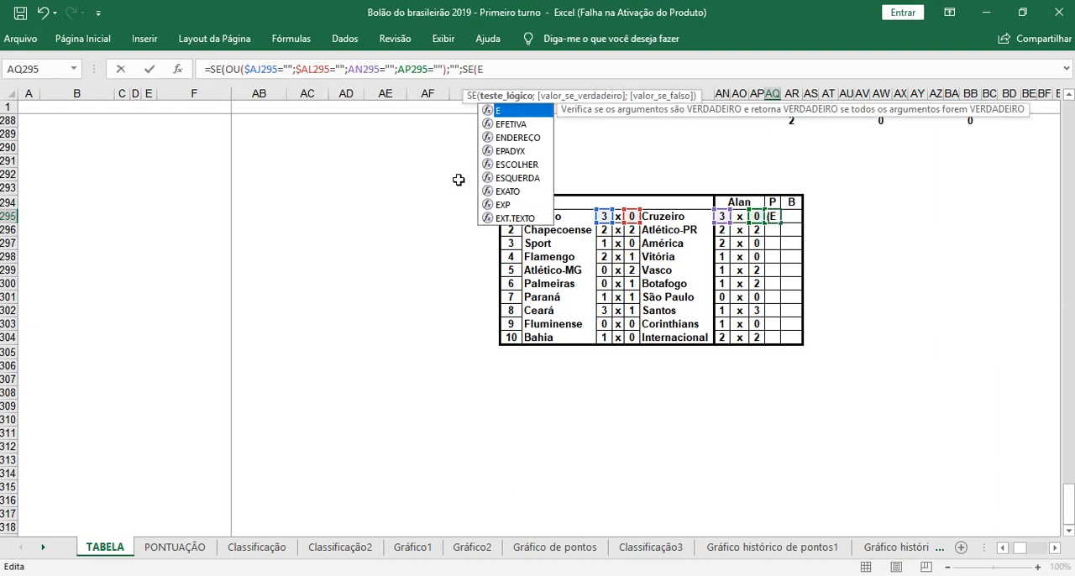
pyautogui.write('(')
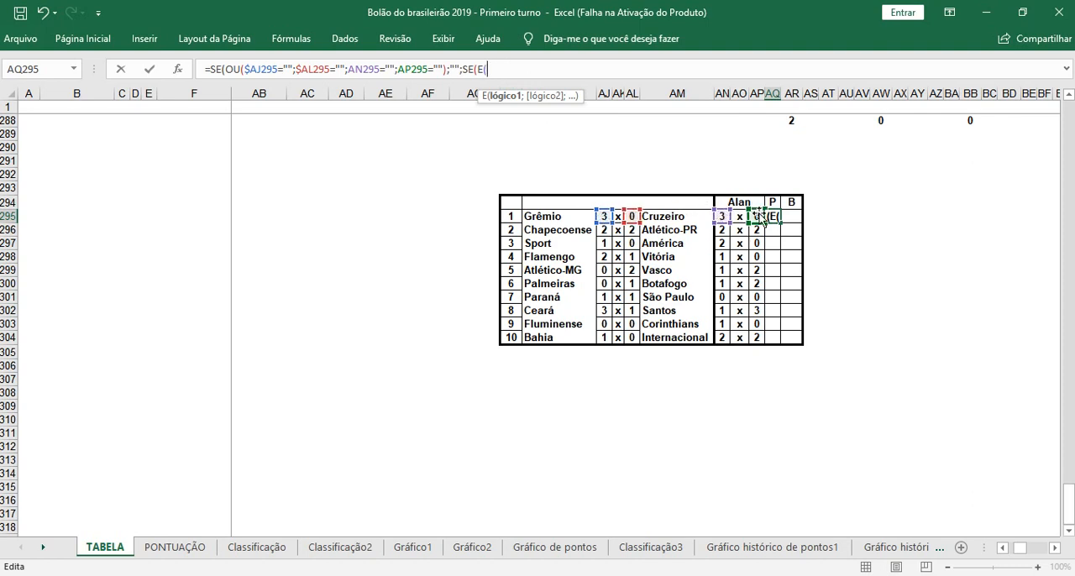
pyautogui.click(604, 217)
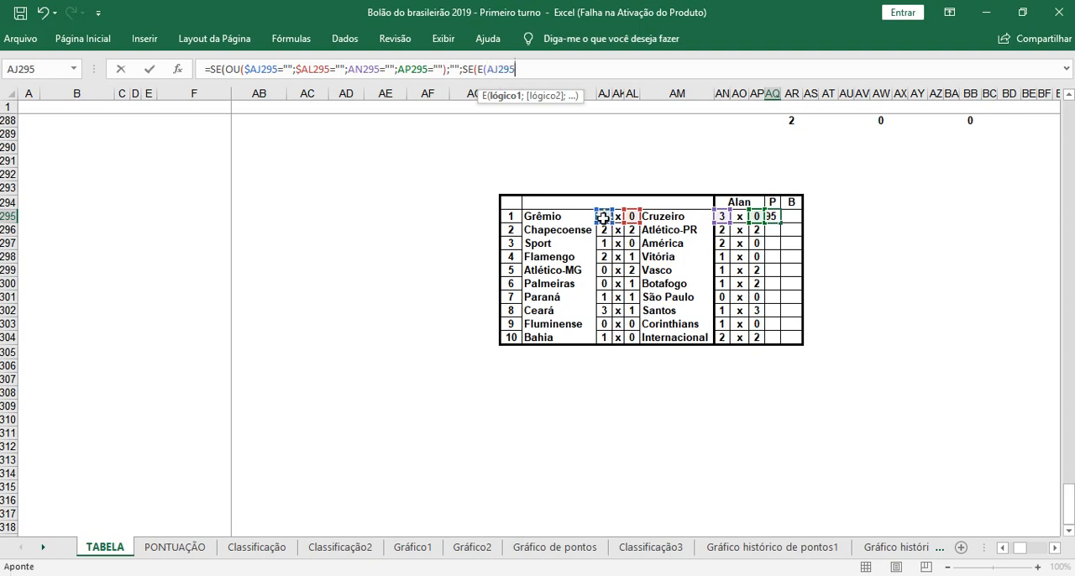
pyautogui.write('=')
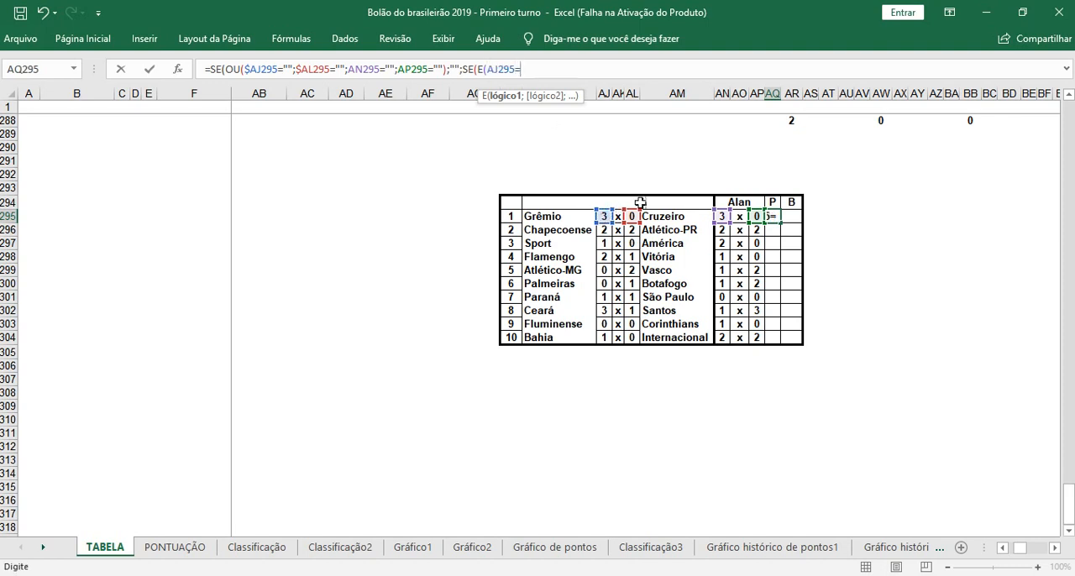
pyautogui.click(721, 216)
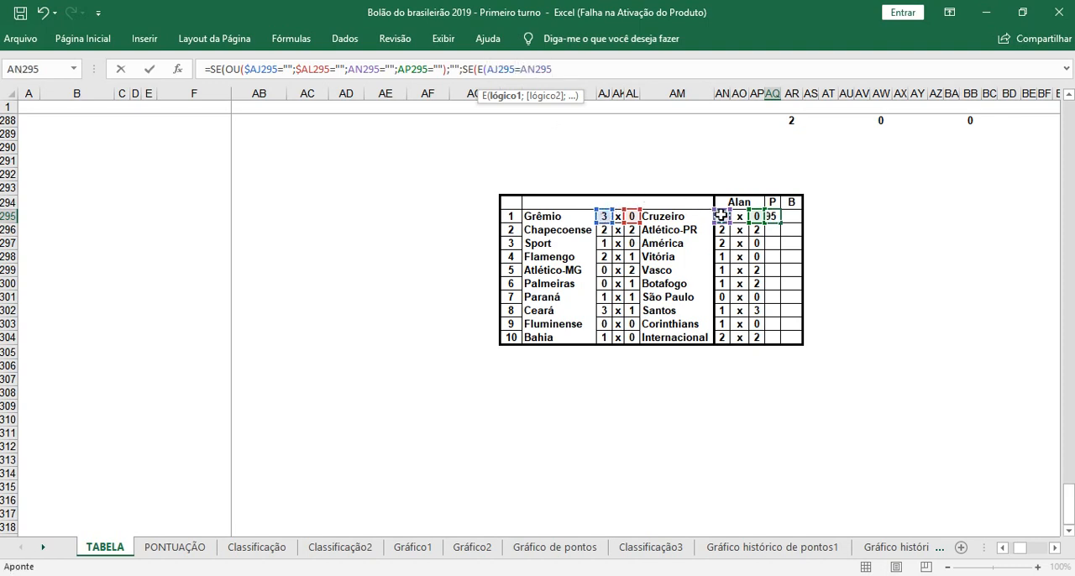
pyautogui.write(';')
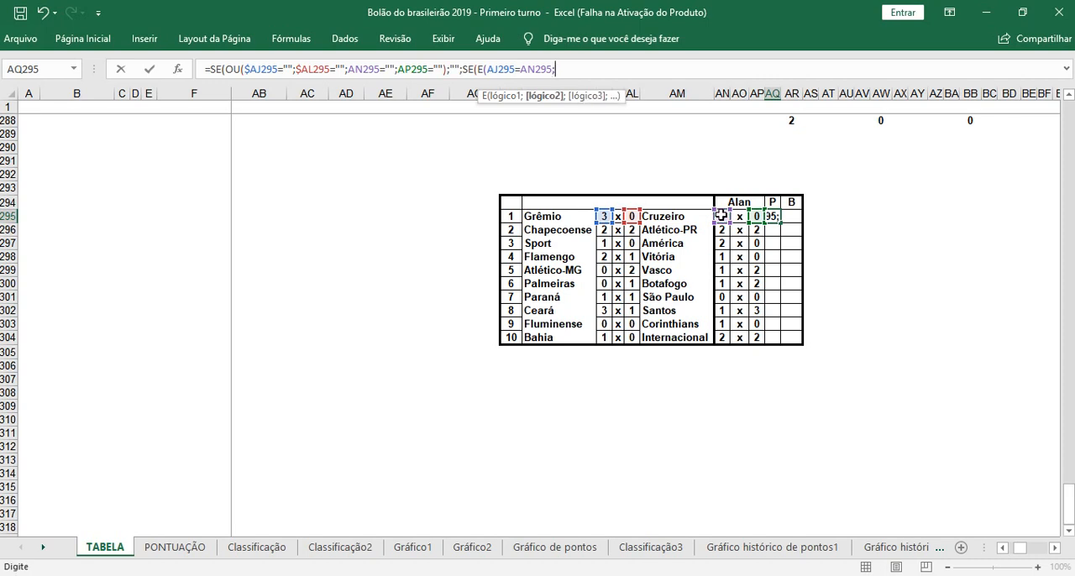
pyautogui.click(633, 217)
pyautogui.write('=')
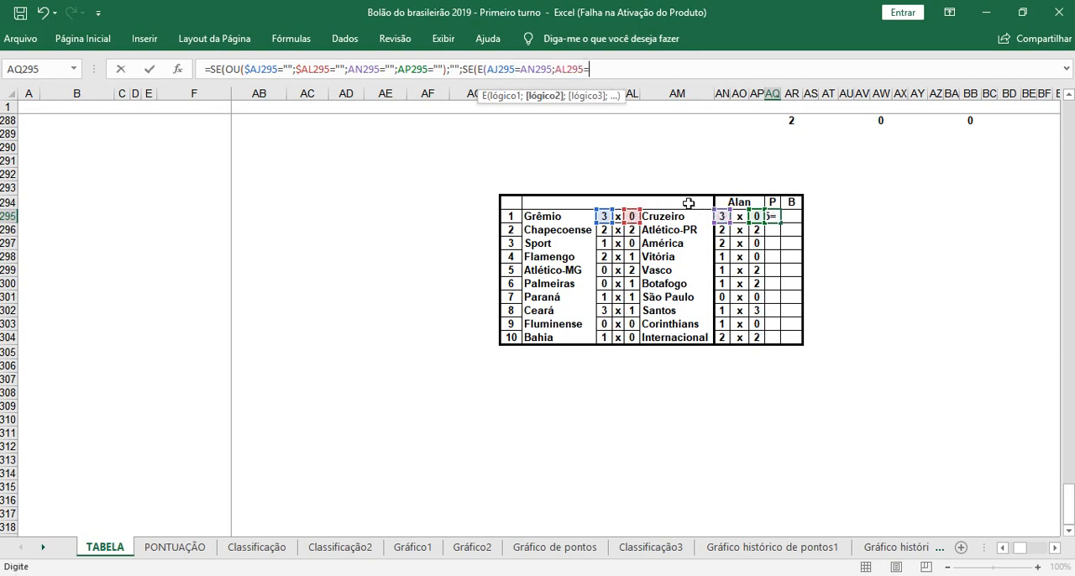
pyautogui.click(755, 218)
pyautogui.write(';')
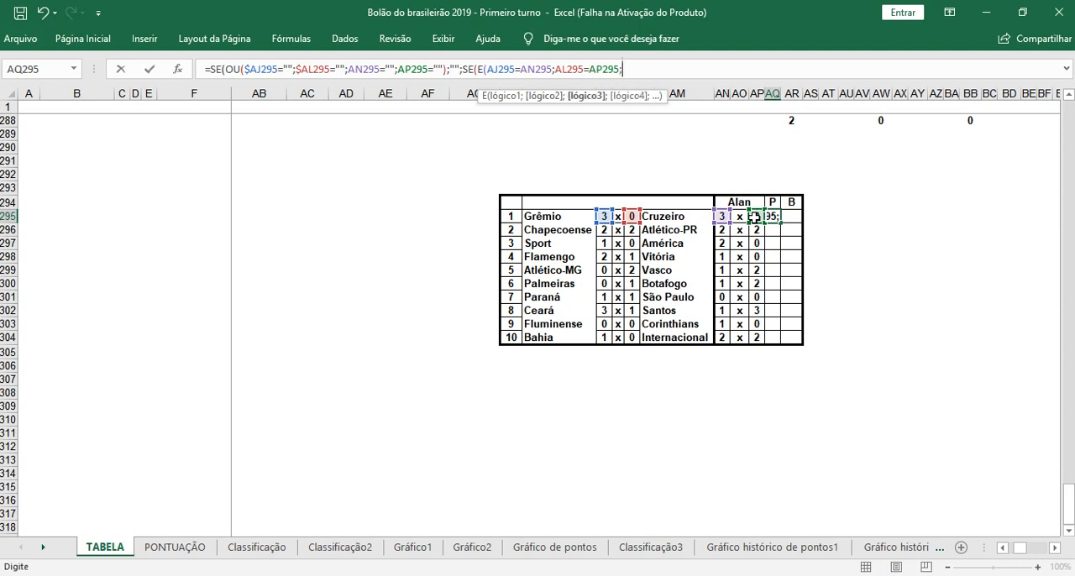
# Step: Complete the E test with AJ295<>AL295 and make the second SE return 3 when it is true
pyautogui.click(607, 217)
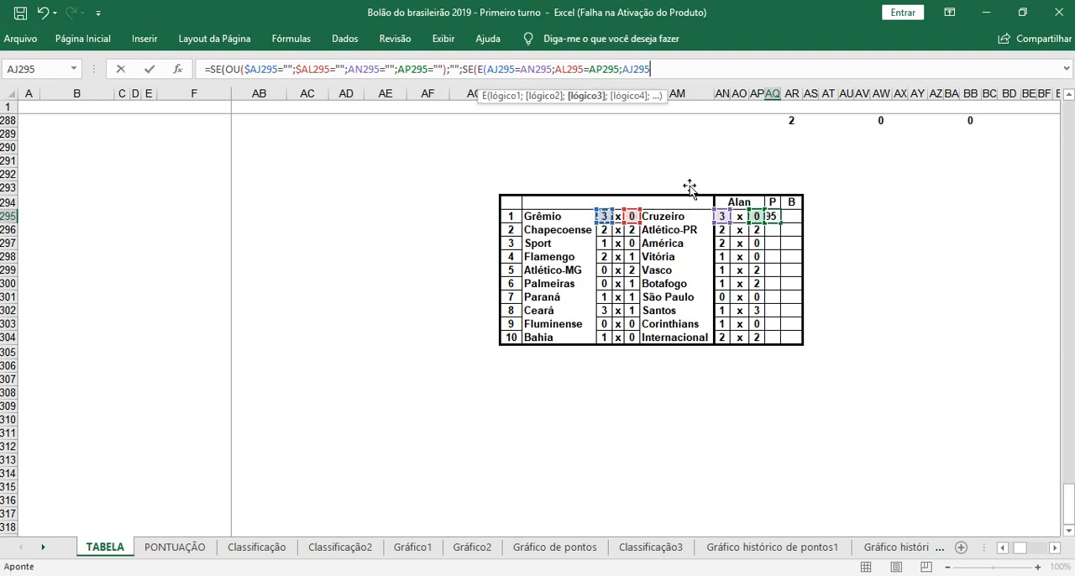
pyautogui.write('<>')
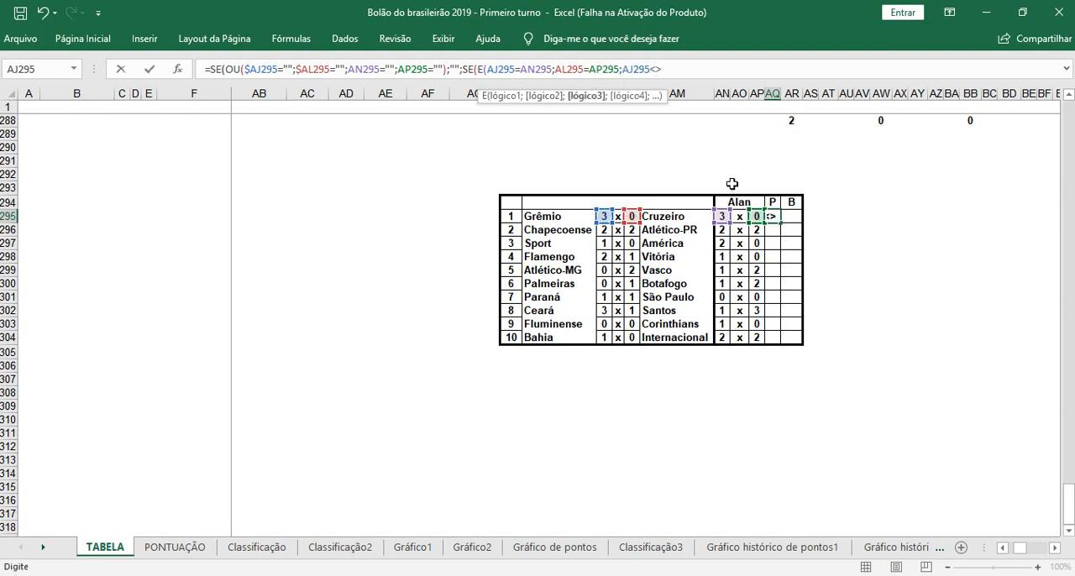
pyautogui.click(633, 217)
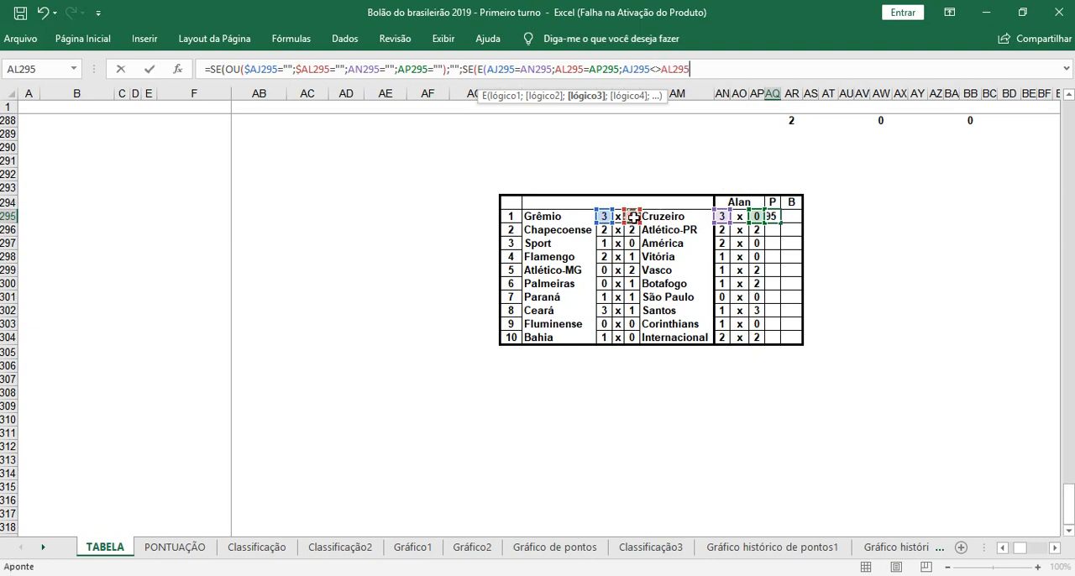
pyautogui.write(')')
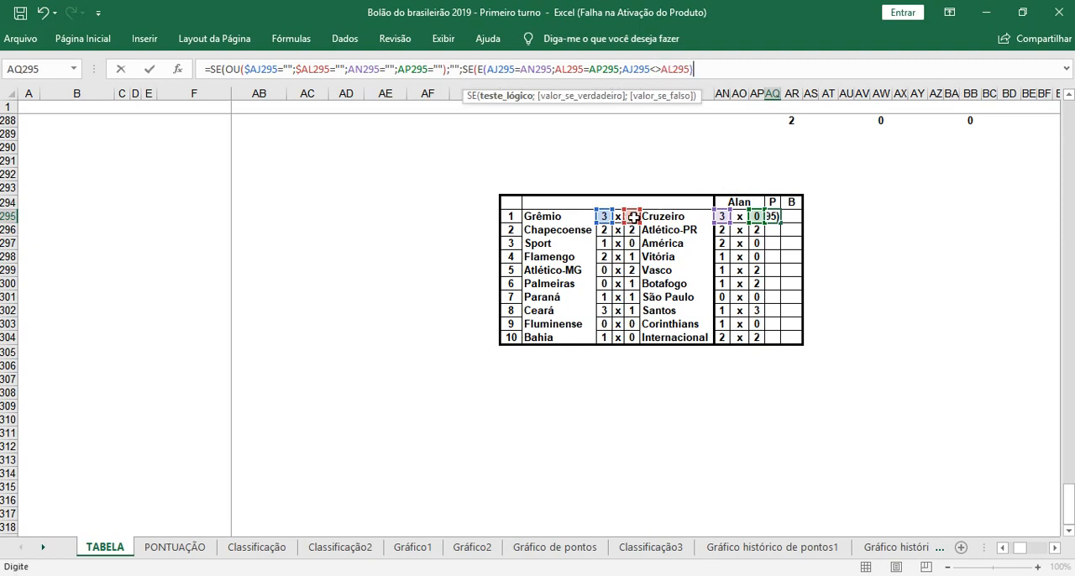
pyautogui.write(';3')
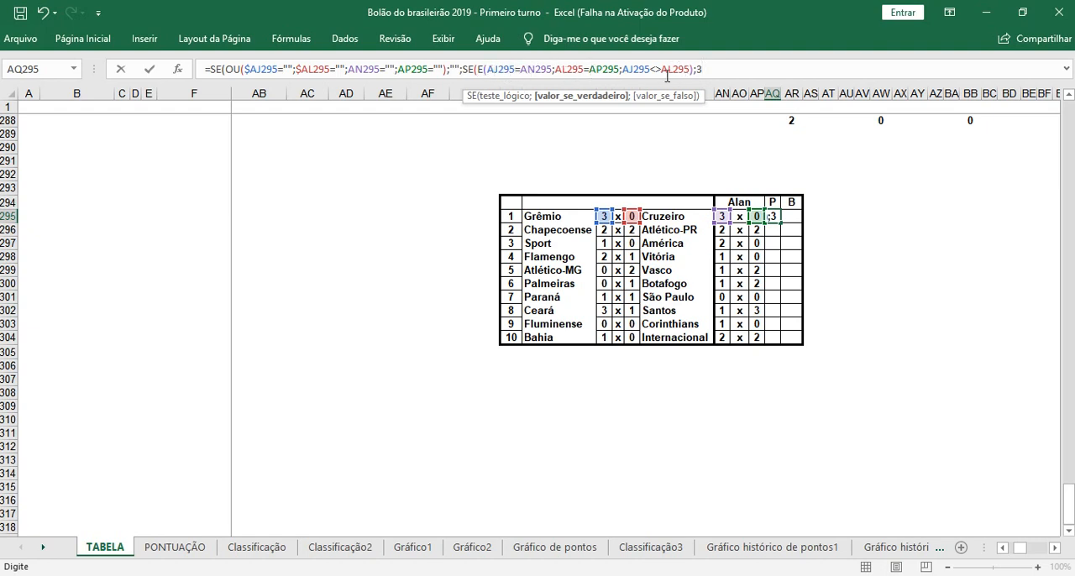
# Step: Lock only the columns of the actual-result references in the E test, making them $AJ295 and $AL295
pyautogui.click(488, 71)
pyautogui.write('$')
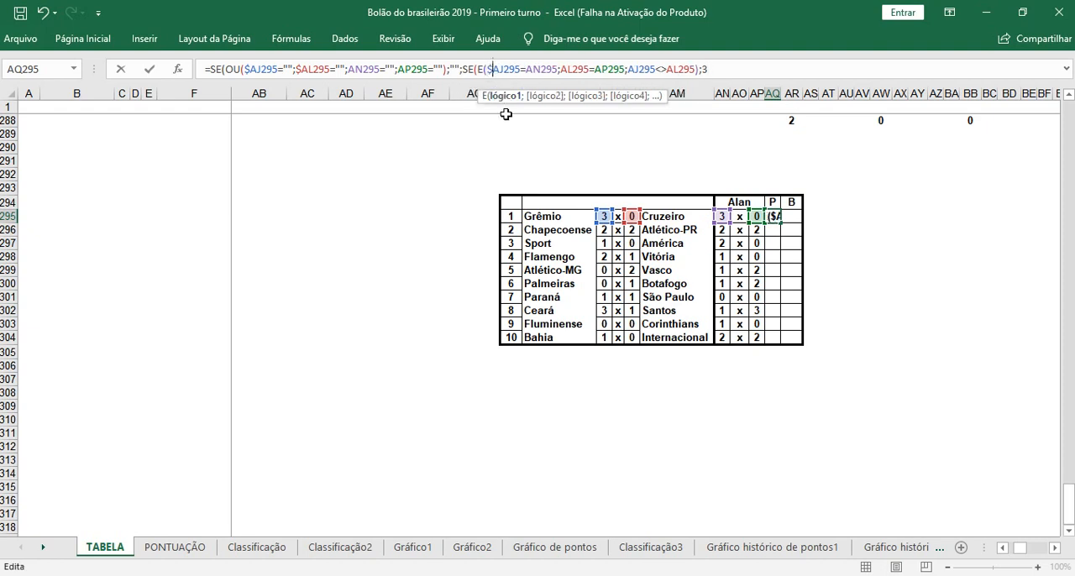
pyautogui.click(561, 70)
pyautogui.write('$')
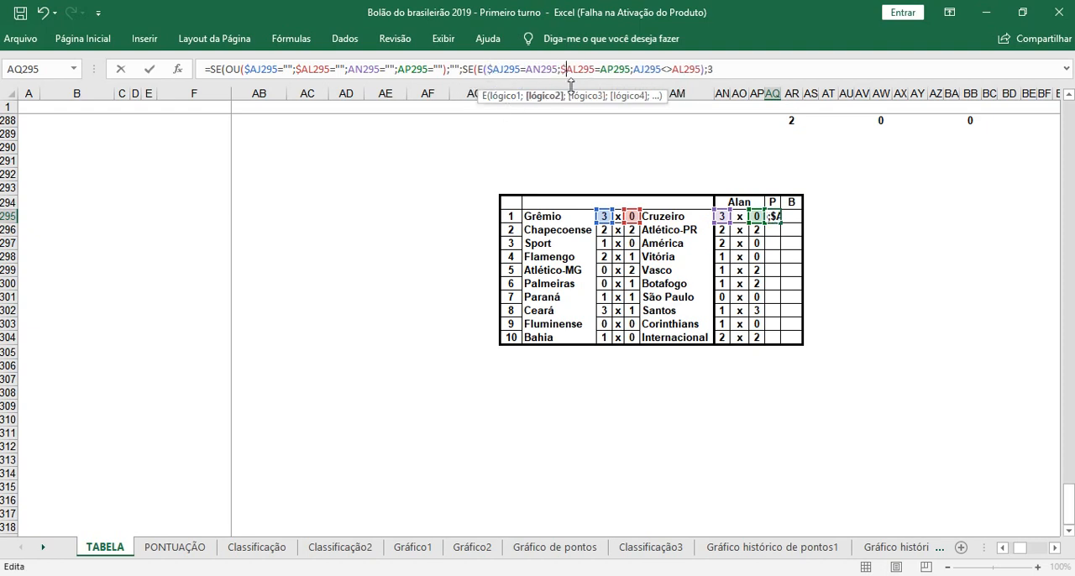
pyautogui.click(633, 70)
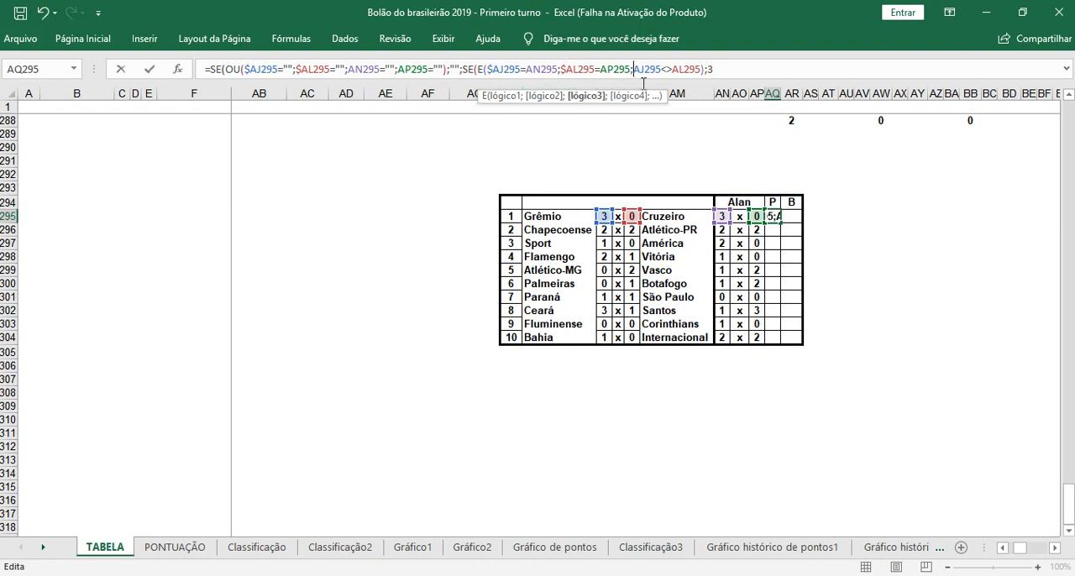
pyautogui.write('$')
pyautogui.click(708, 70)
pyautogui.write(')')
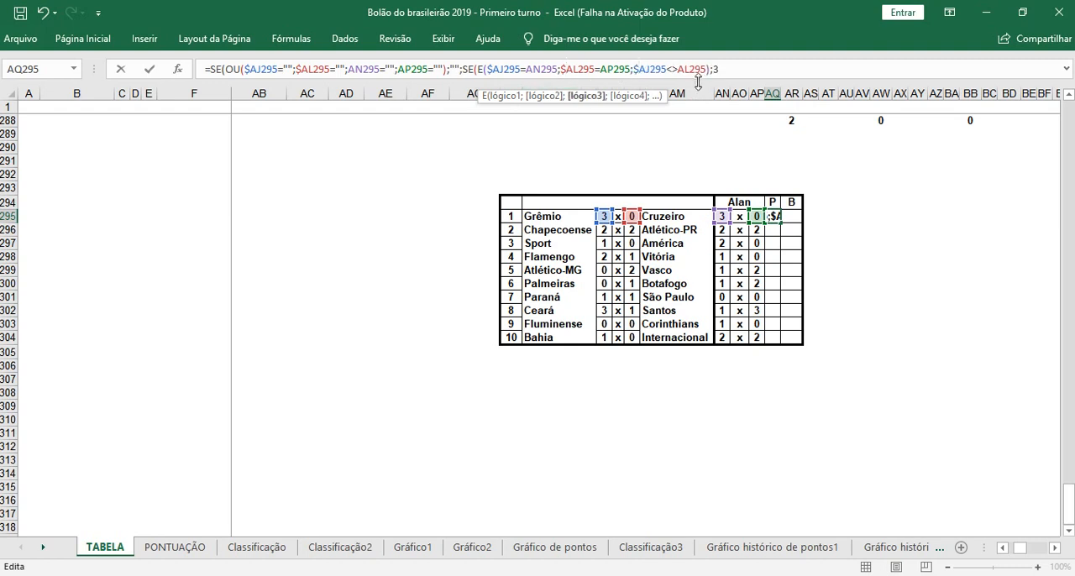
pyautogui.click(677, 70)
pyautogui.write('$')
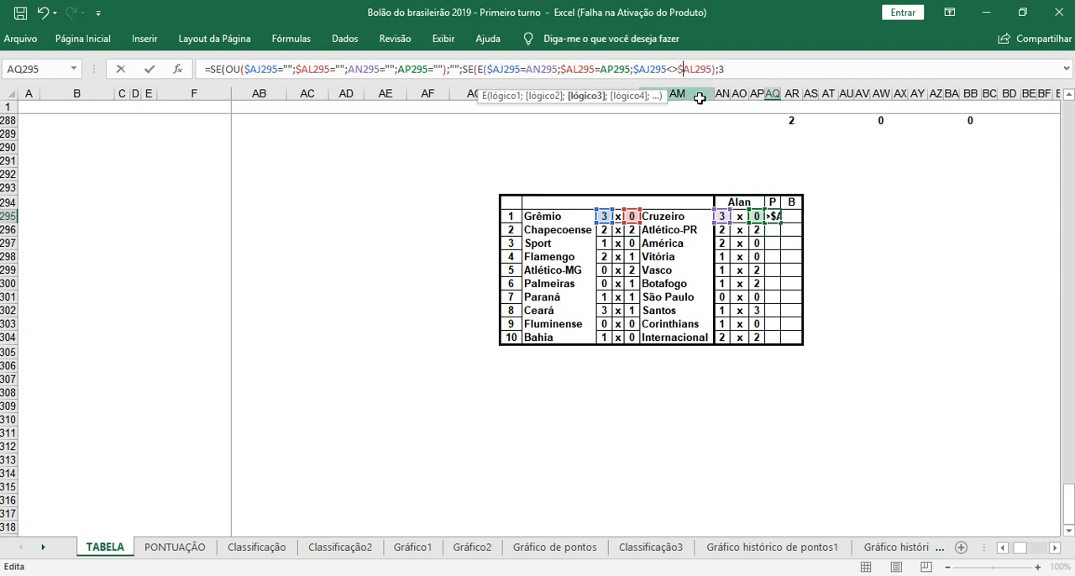
# Step: As the second SE's value-if-false, nest a third SE whose test opens four nested OU functions and an E function
pyautogui.click(744, 70)
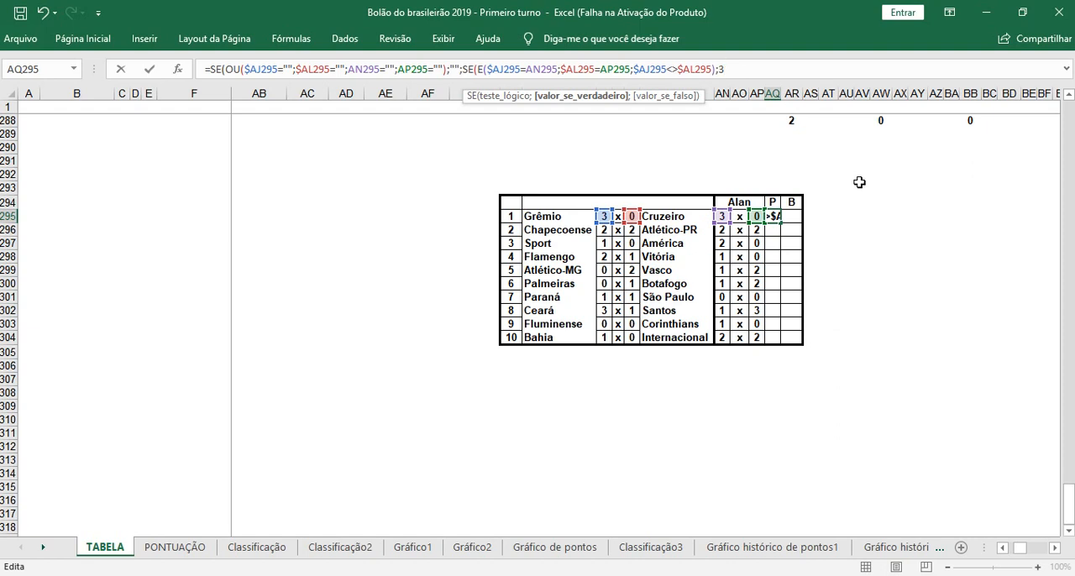
pyautogui.write(';')
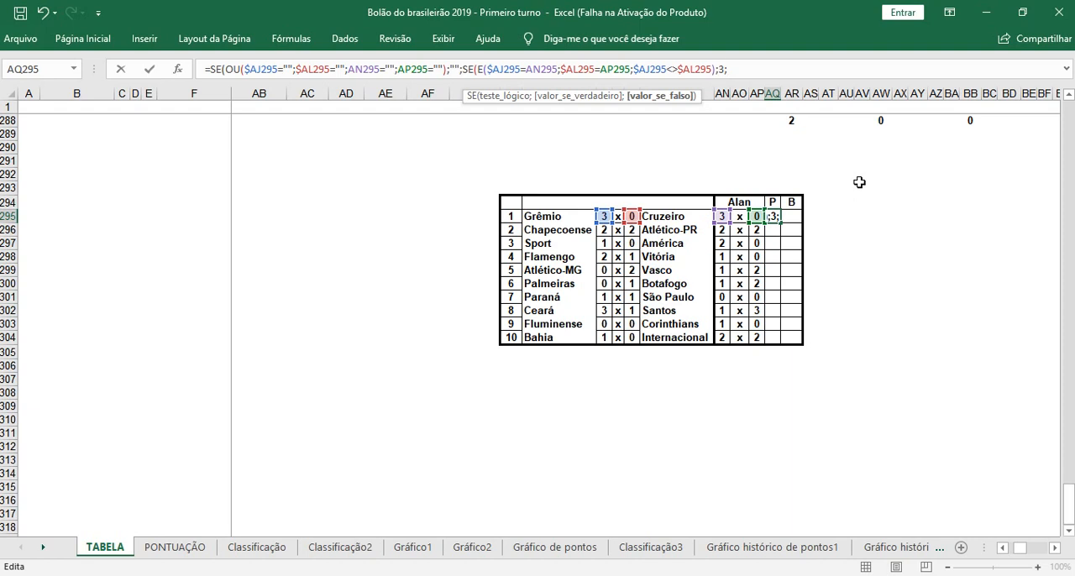
pyautogui.write('SE')
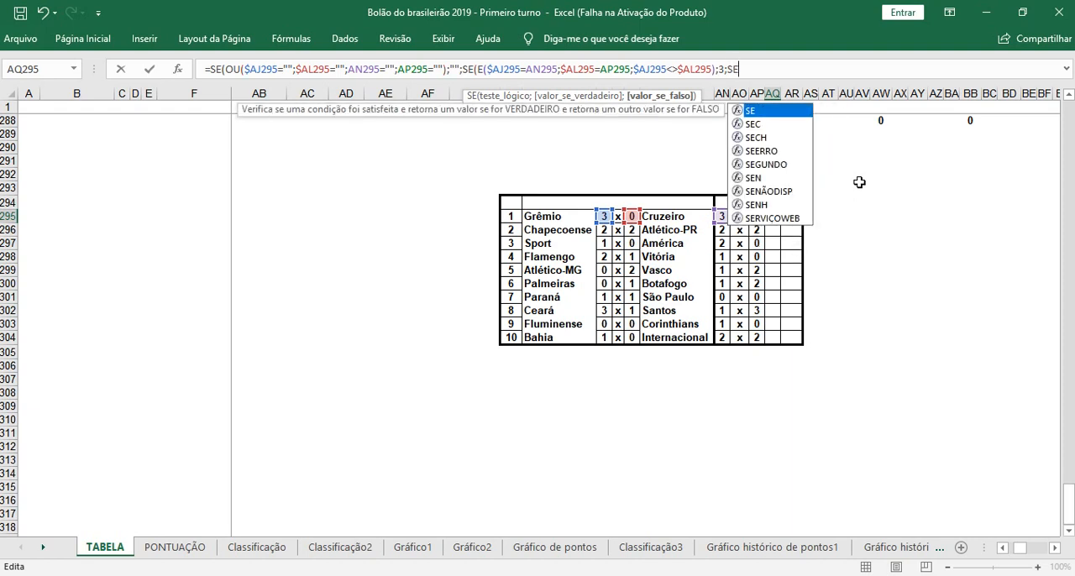
pyautogui.write('(')
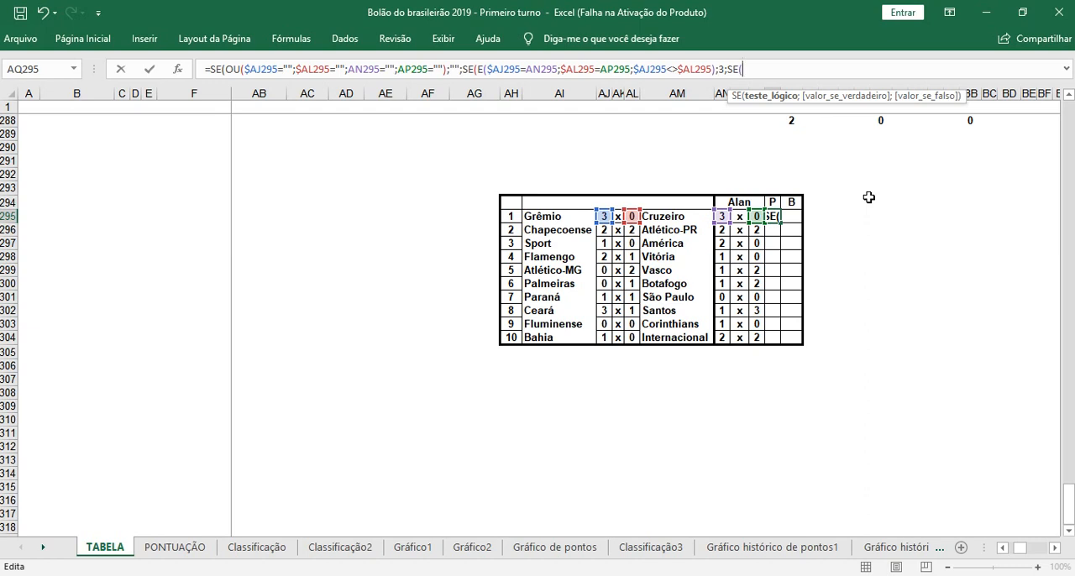
pyautogui.write('OU')
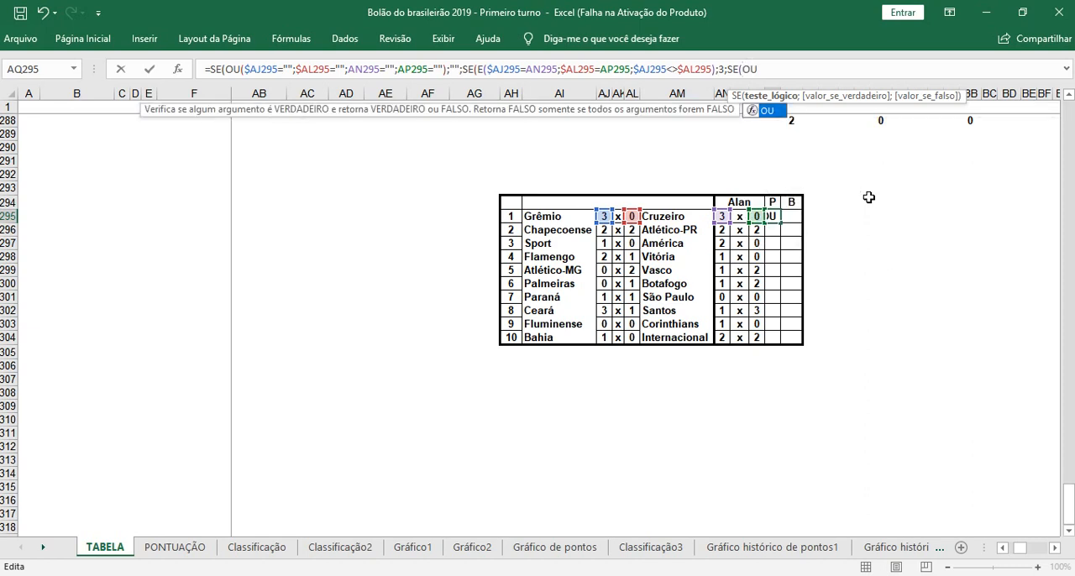
pyautogui.write('(OU(O')
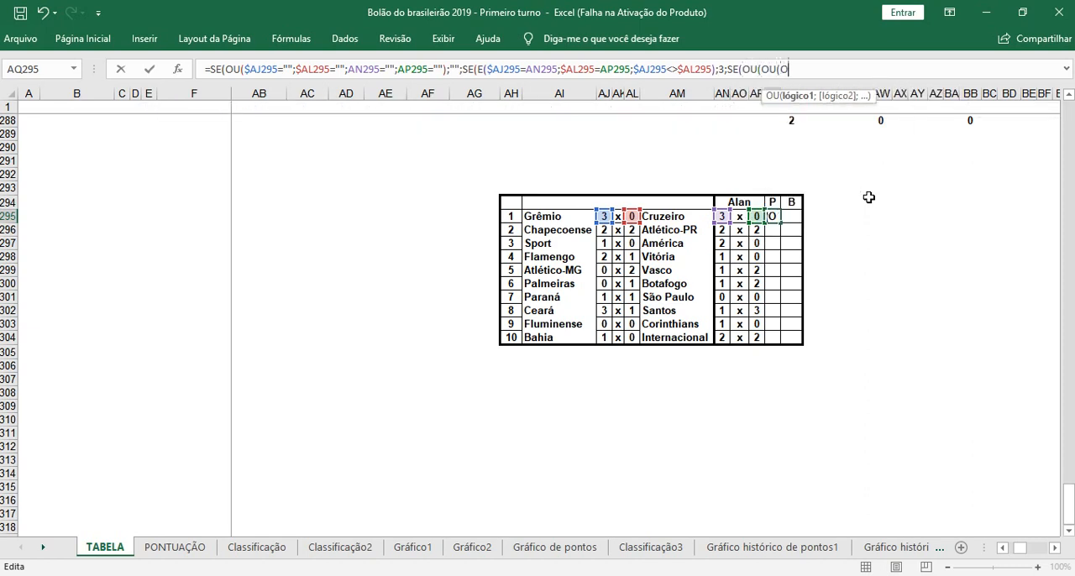
pyautogui.write('U(OU')
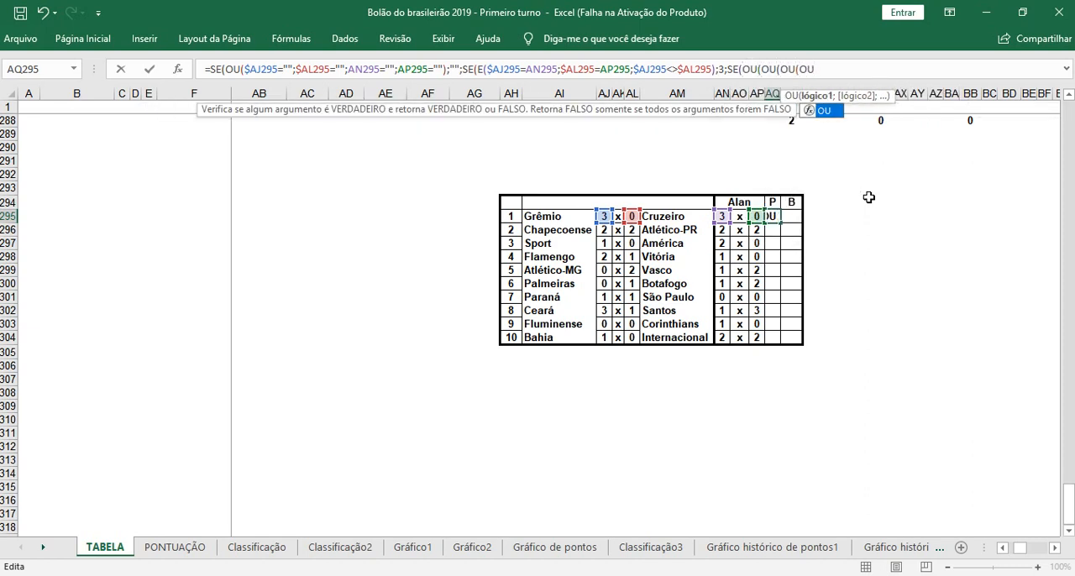
pyautogui.write('(E')
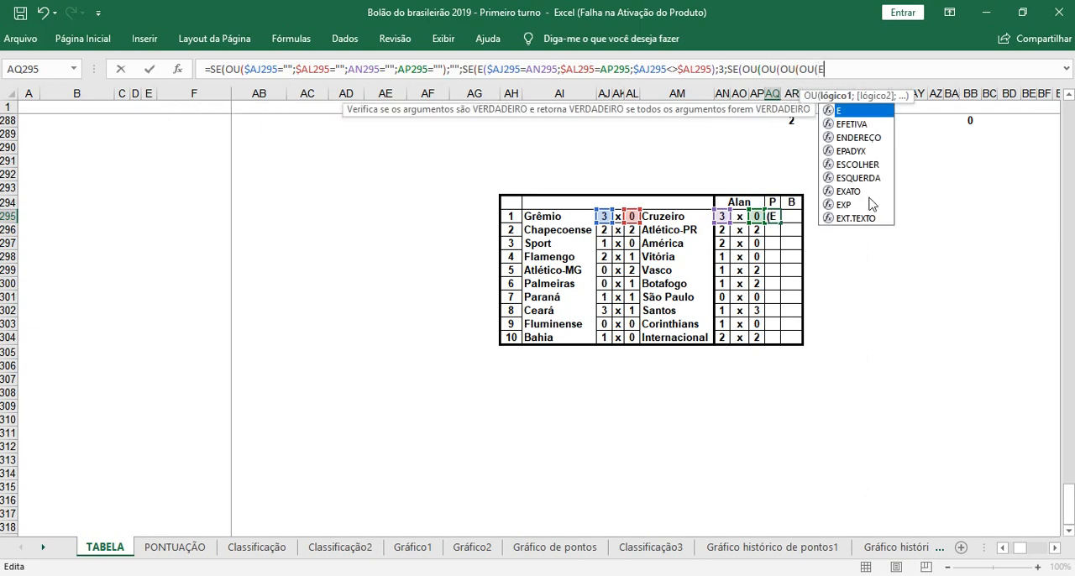
pyautogui.write('(')
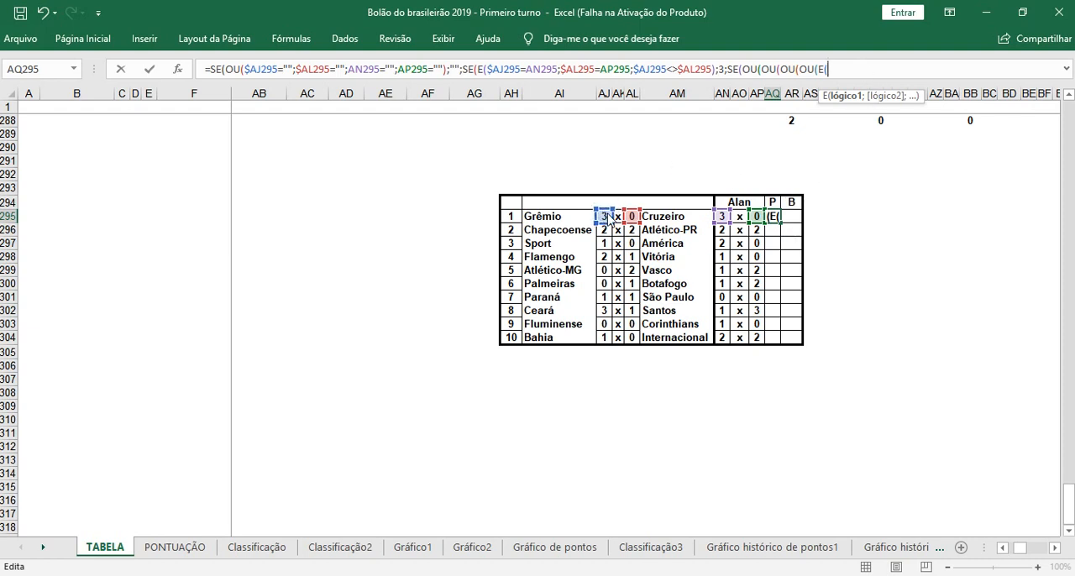
# Step: Enter AJ295>AL295 and AN295>AP295 as the first two conditions of the new E function
pyautogui.write('>')
pyautogui.press('BackSpace')
pyautogui.click(605, 216)
pyautogui.write('>')
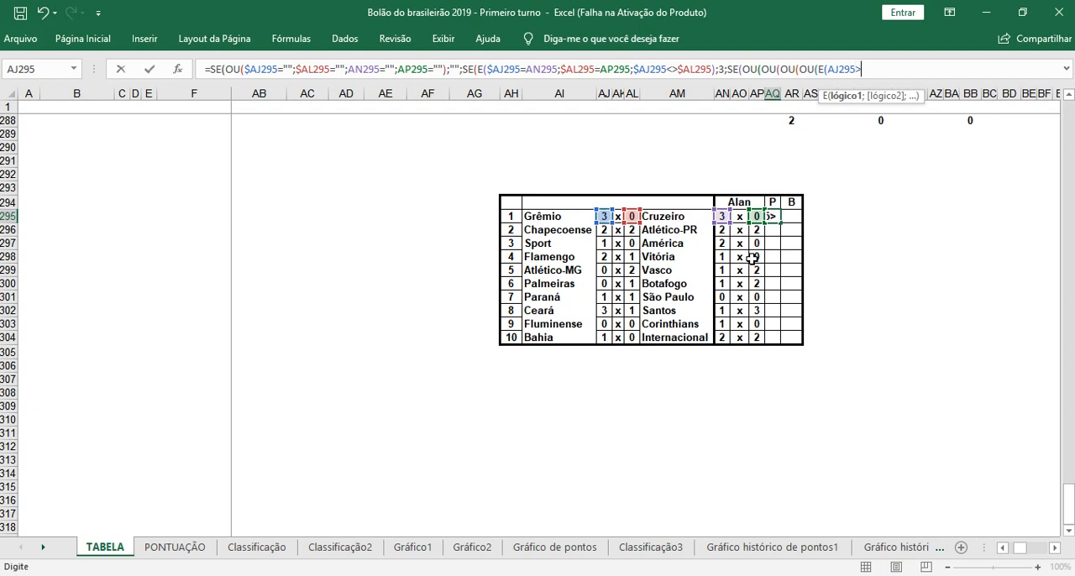
pyautogui.click(634, 216)
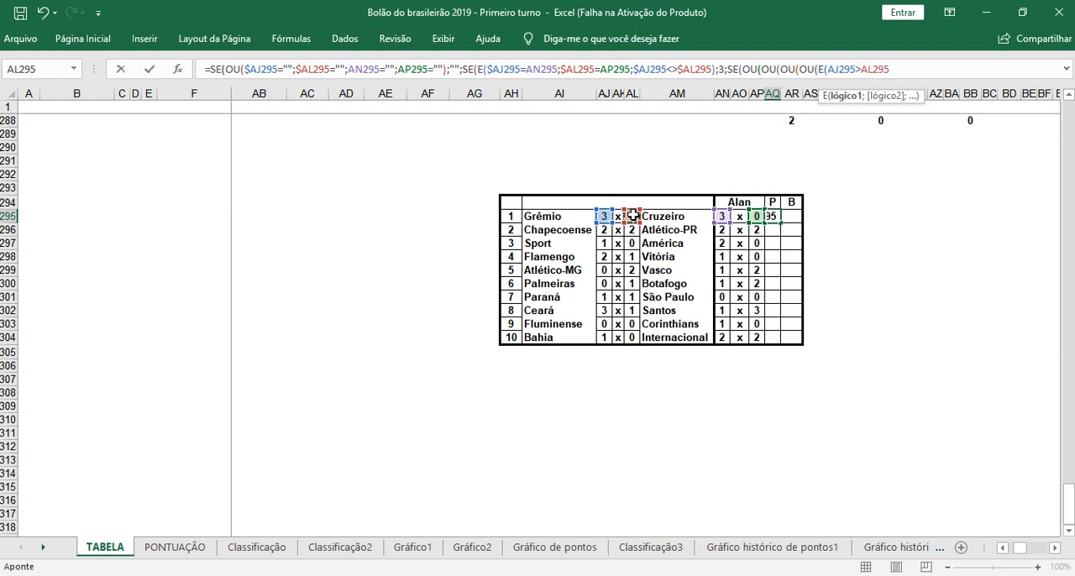
pyautogui.write(';')
pyautogui.click(721, 217)
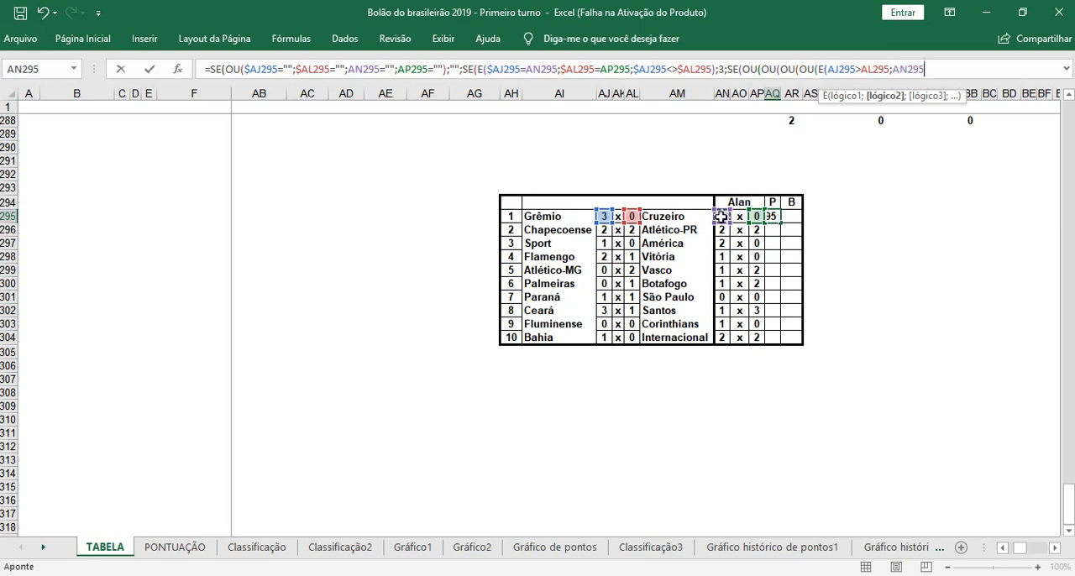
pyautogui.write('>')
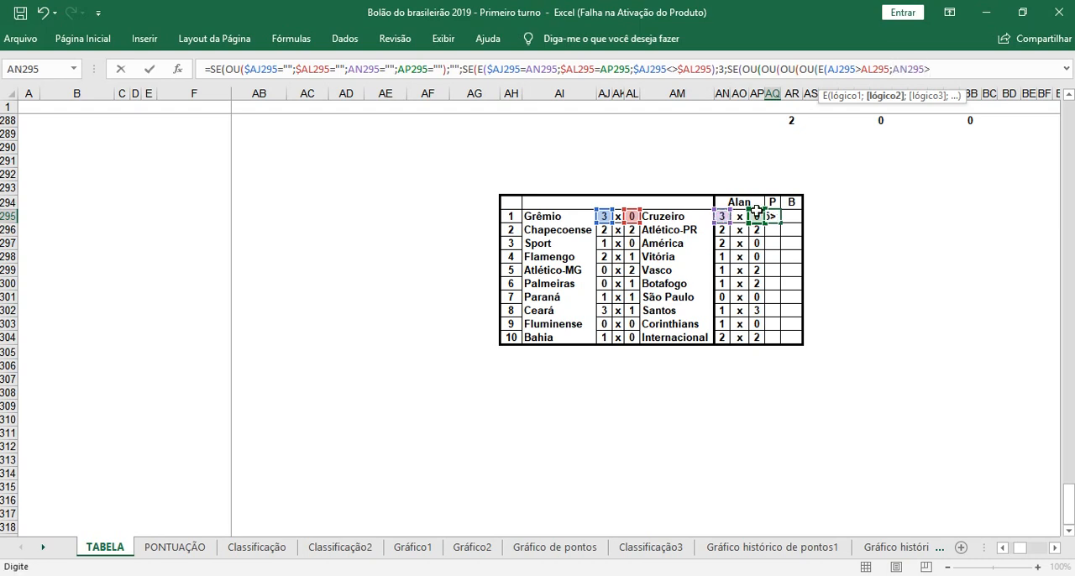
pyautogui.click(758, 218)
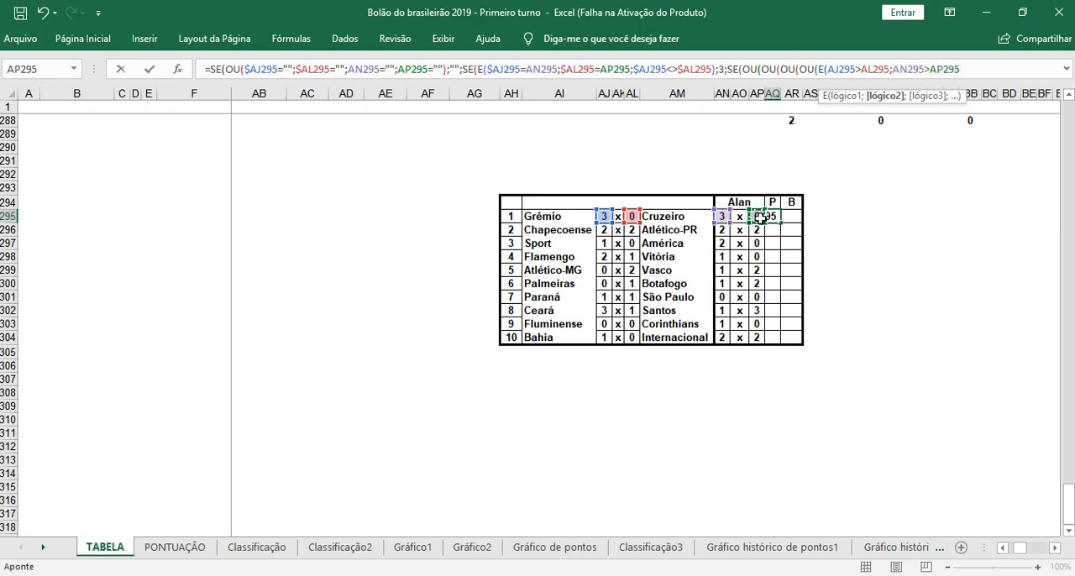
# Step: Add AJ295<>AN295 as the third condition of the first E function inside the nested OUs and close that E
pyautogui.write(';')
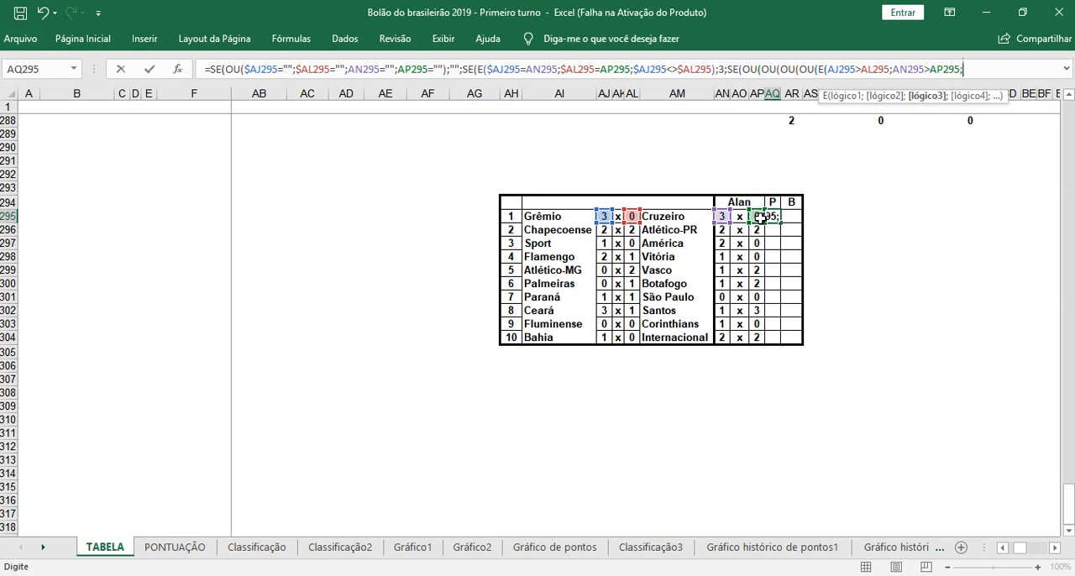
pyautogui.click(604, 217)
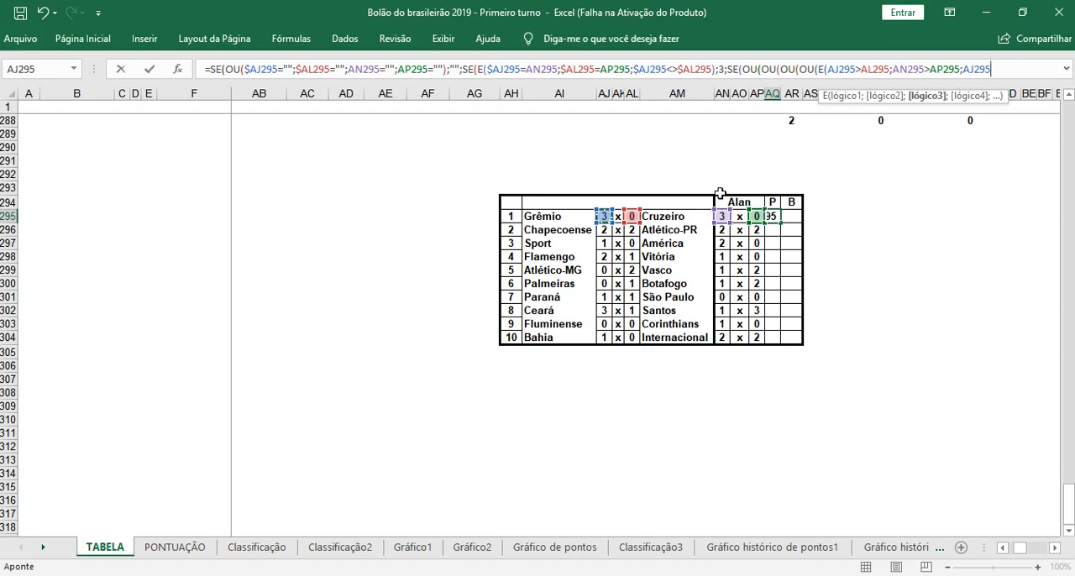
pyautogui.write('<>')
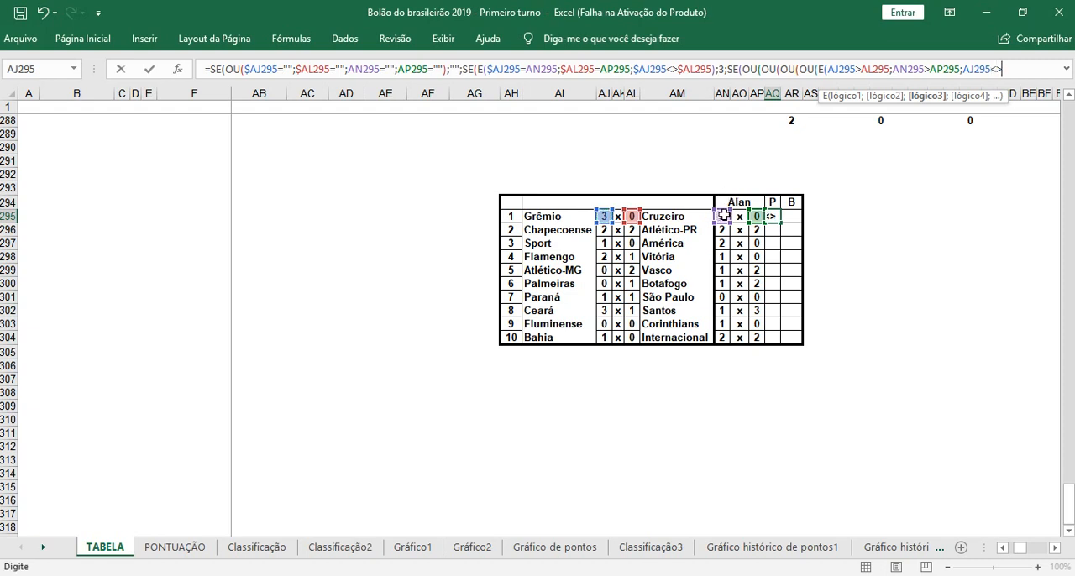
pyautogui.click(723, 216)
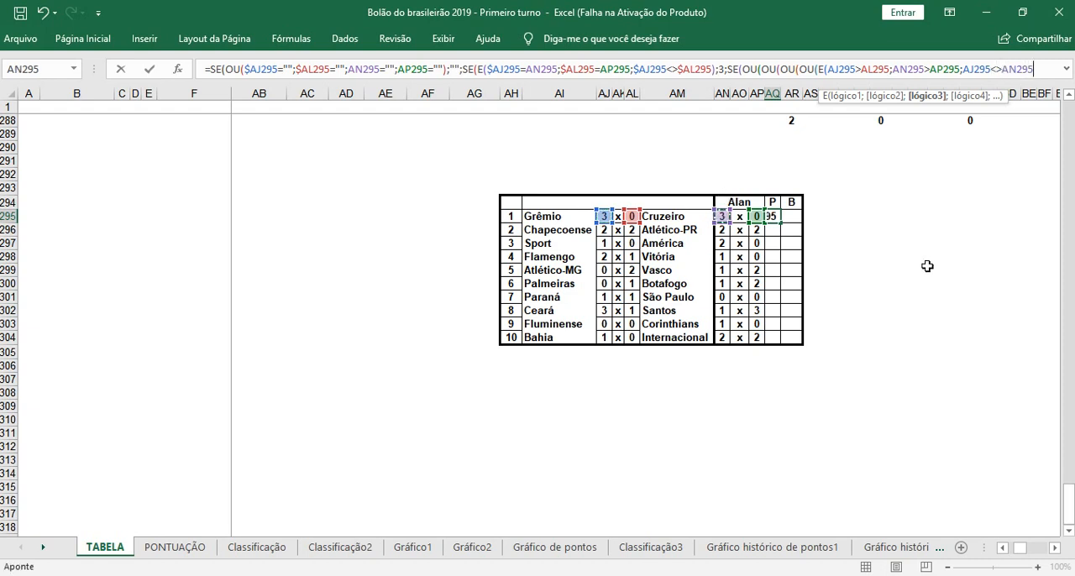
pyautogui.write(')')
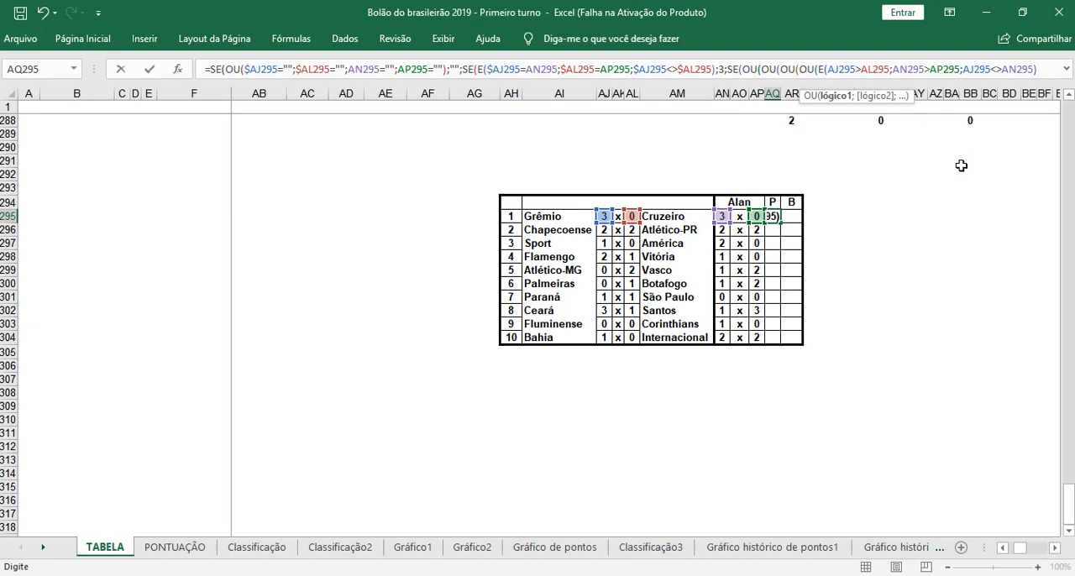
# Step: Add a second E function to the innermost OU with AJ295>AL295 and AN295>AP295 as its first two conditions
pyautogui.write(';')
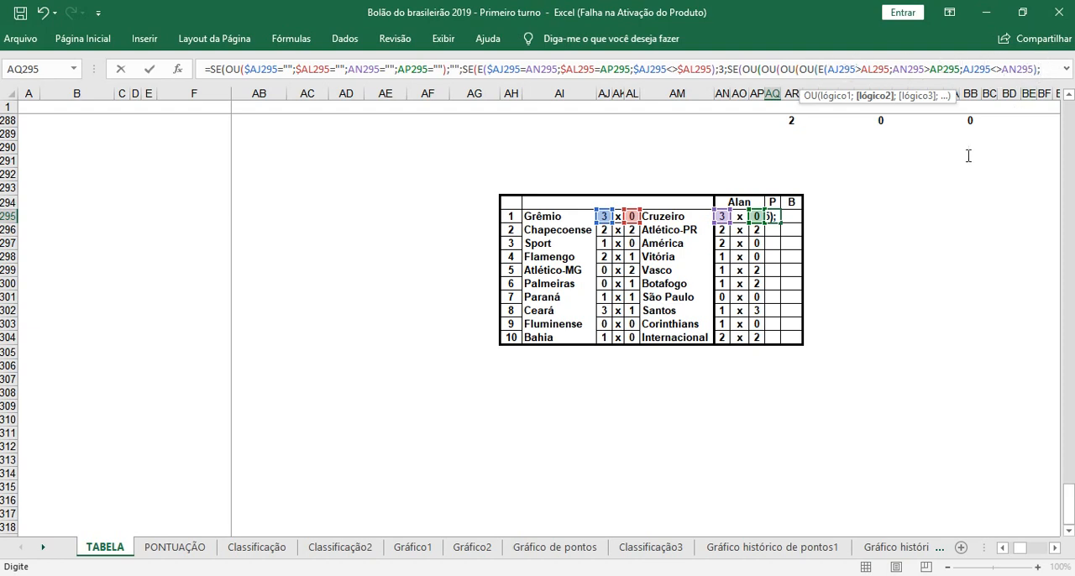
pyautogui.write('E(')
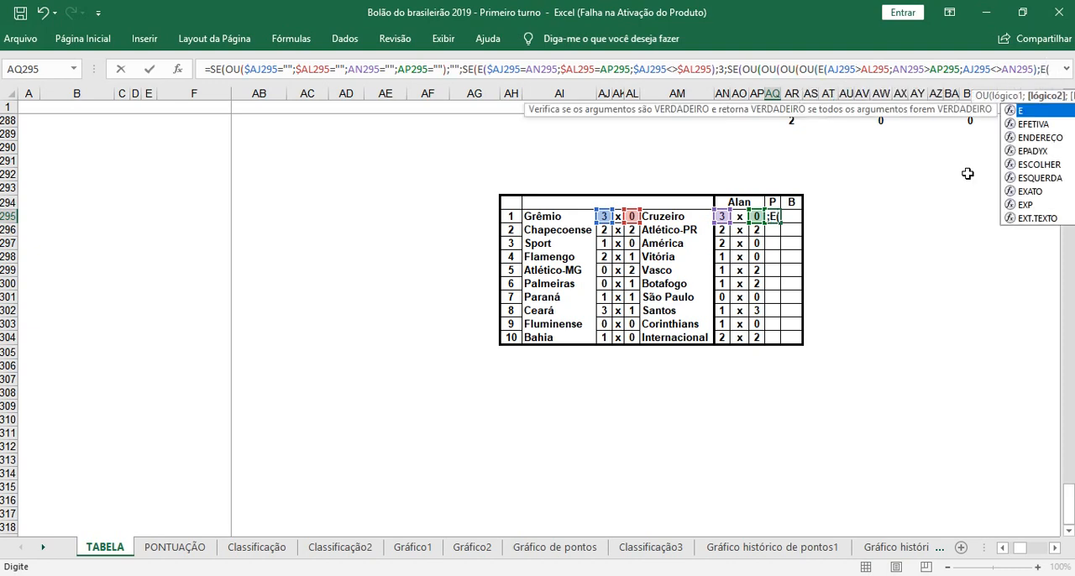
pyautogui.click(604, 216)
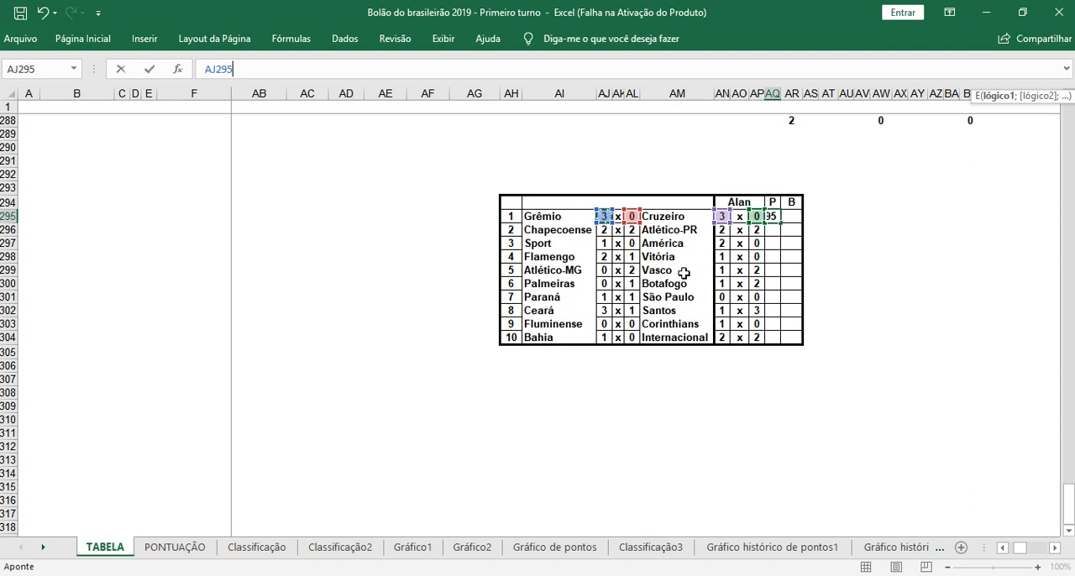
pyautogui.write('>')
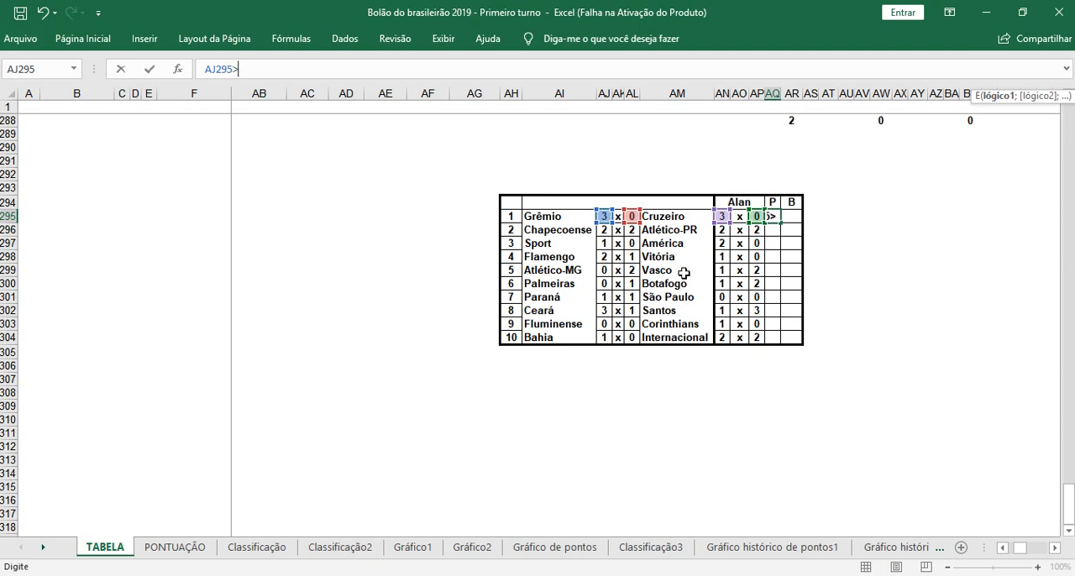
pyautogui.click(633, 216)
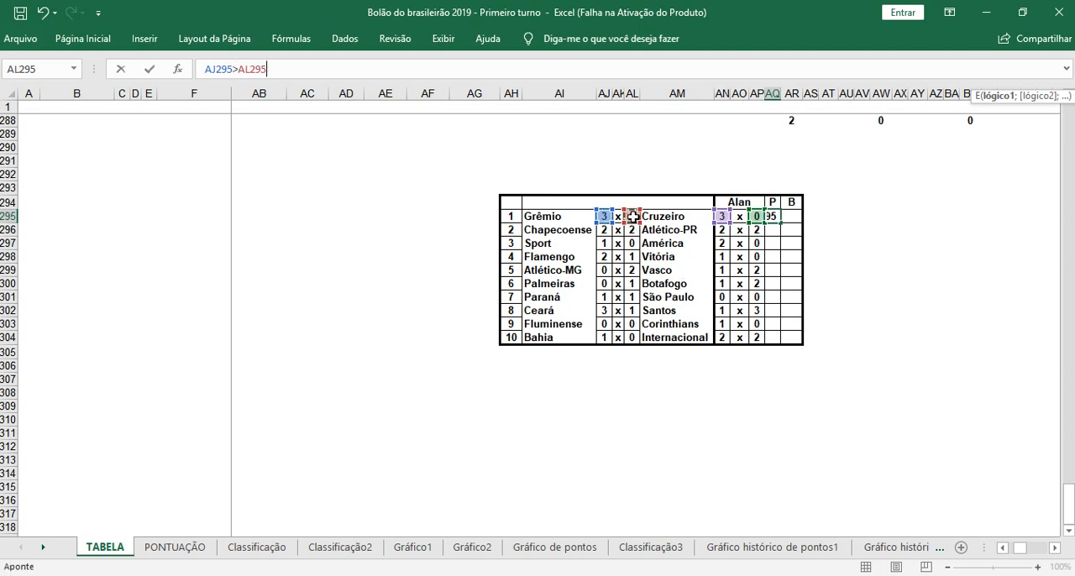
pyautogui.write(';')
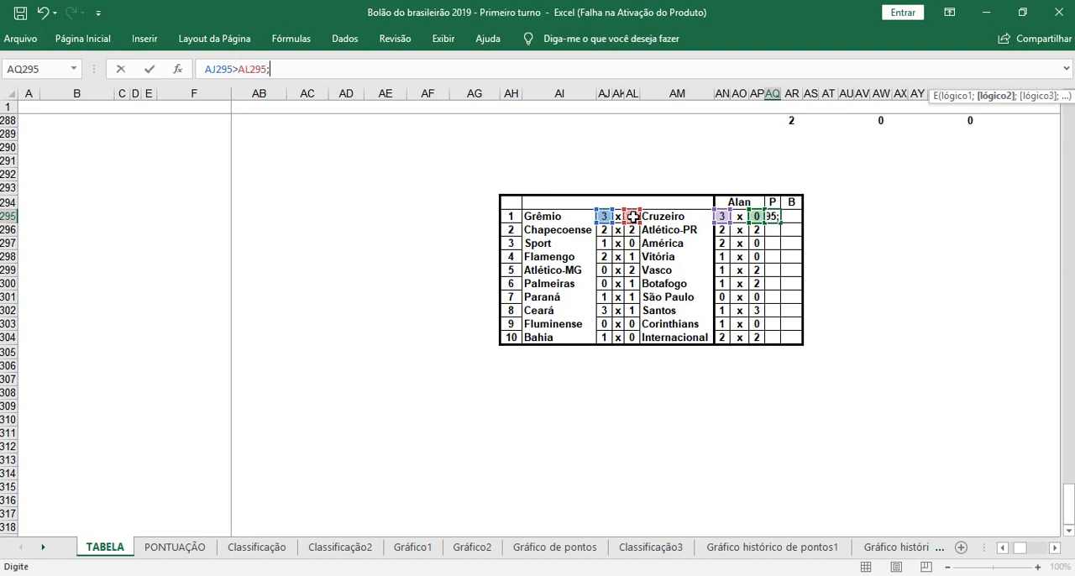
pyautogui.click(722, 217)
pyautogui.write('>')
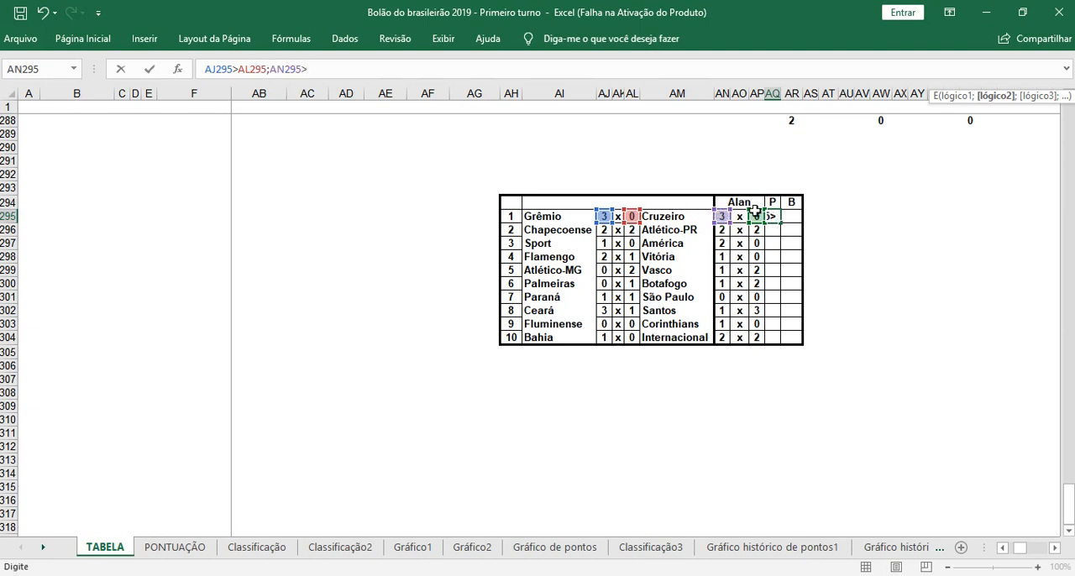
pyautogui.click(756, 216)
pyautogui.write(';')
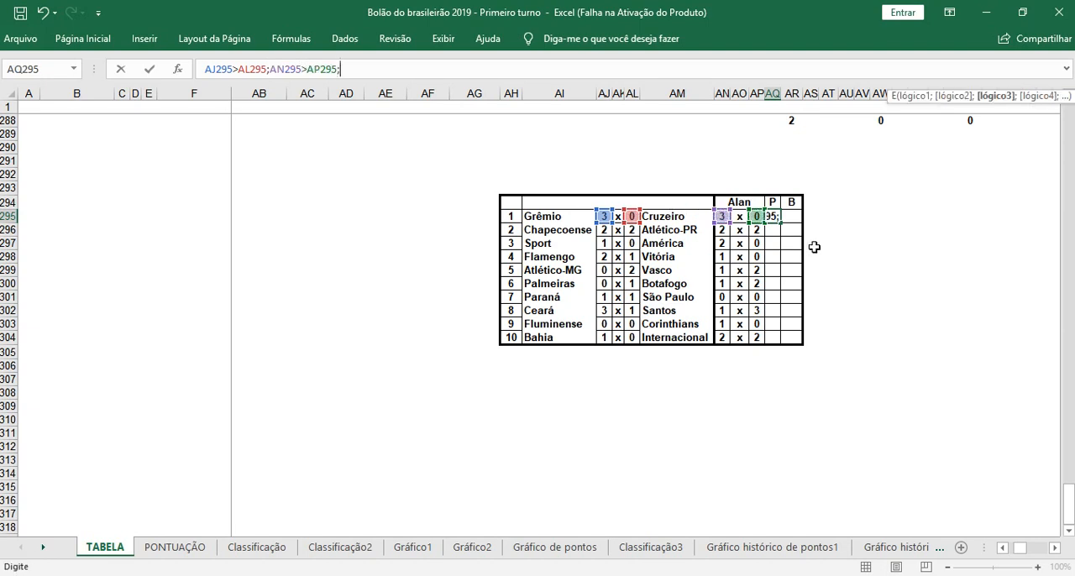
# Step: Complete the second E function with AL295<>AP295 as its third condition
pyautogui.click(634, 217)
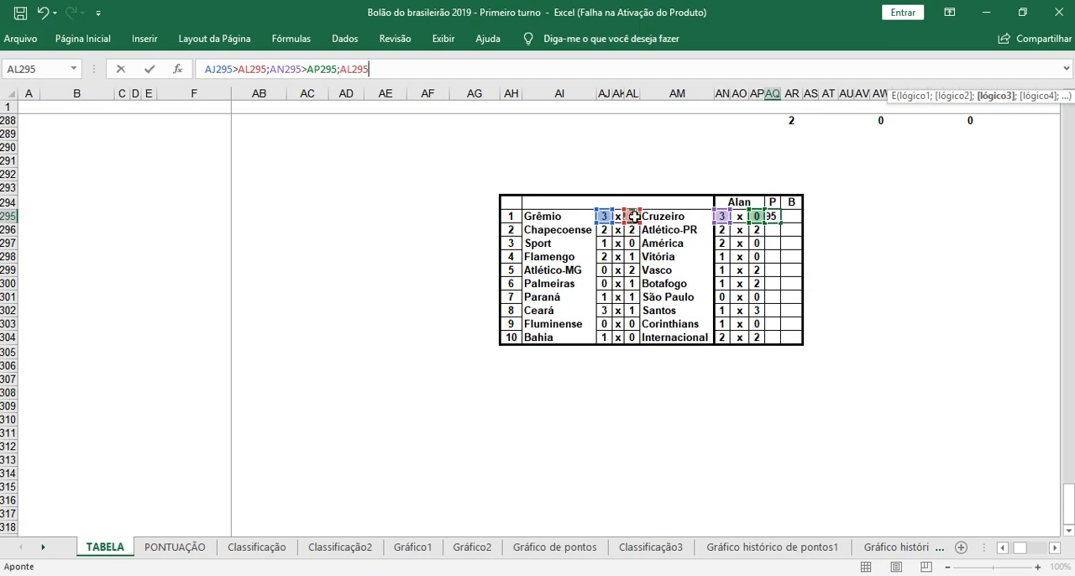
pyautogui.write('<>')
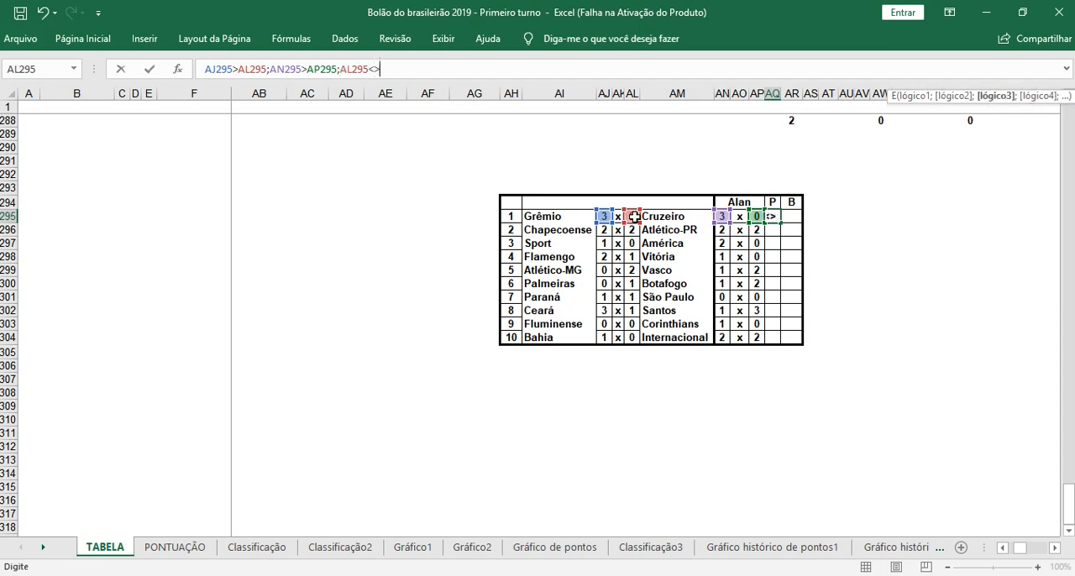
pyautogui.click(757, 216)
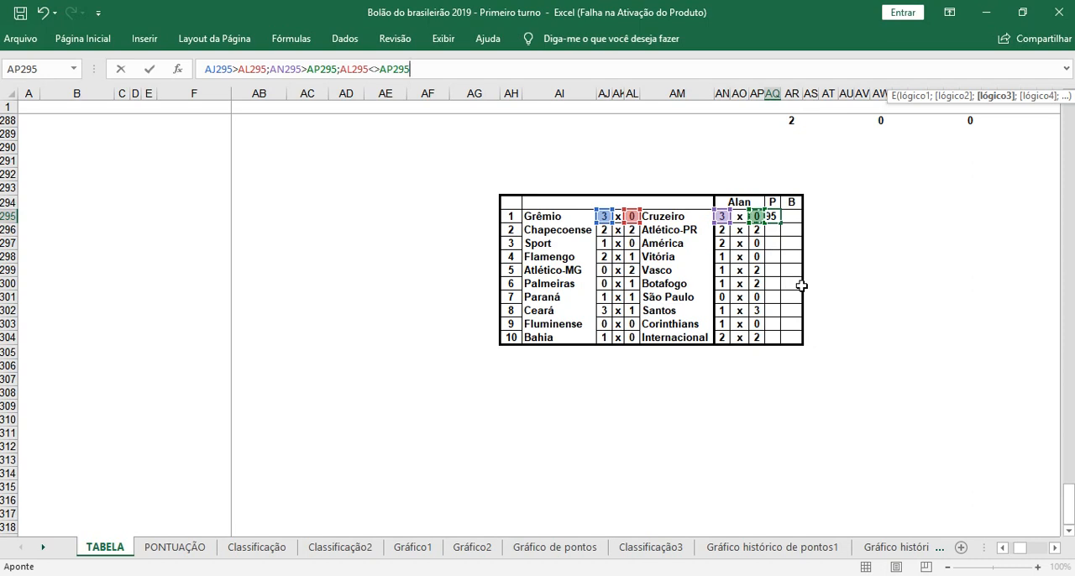
pyautogui.write(')')
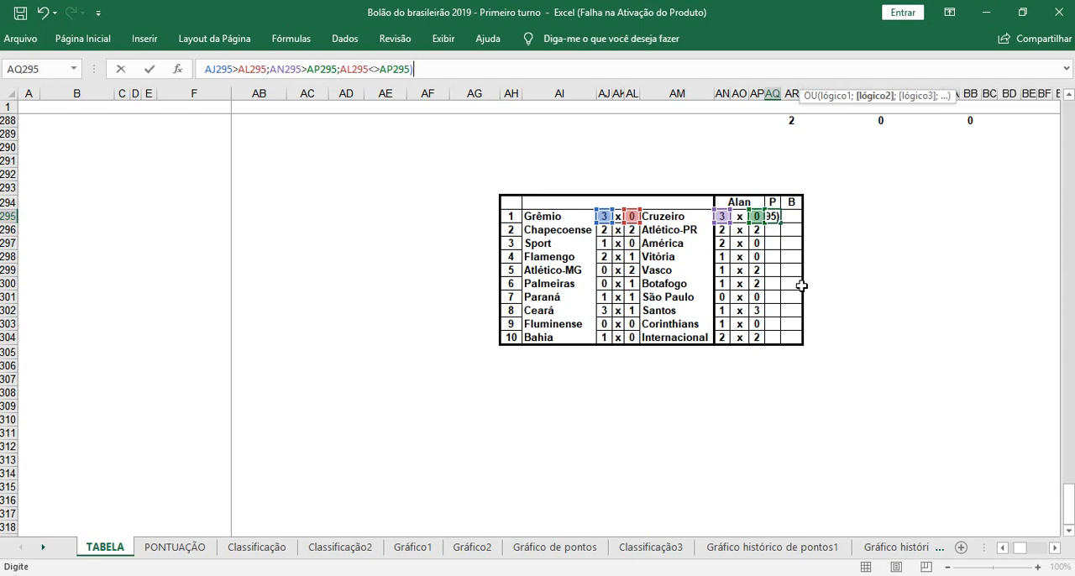
pyautogui.write(';')
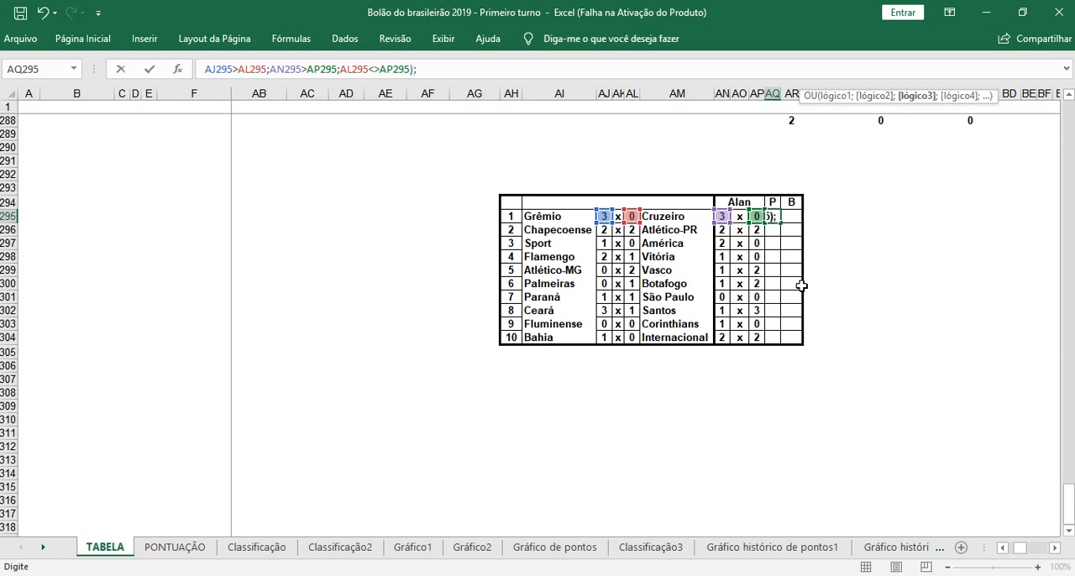
pyautogui.write('E')
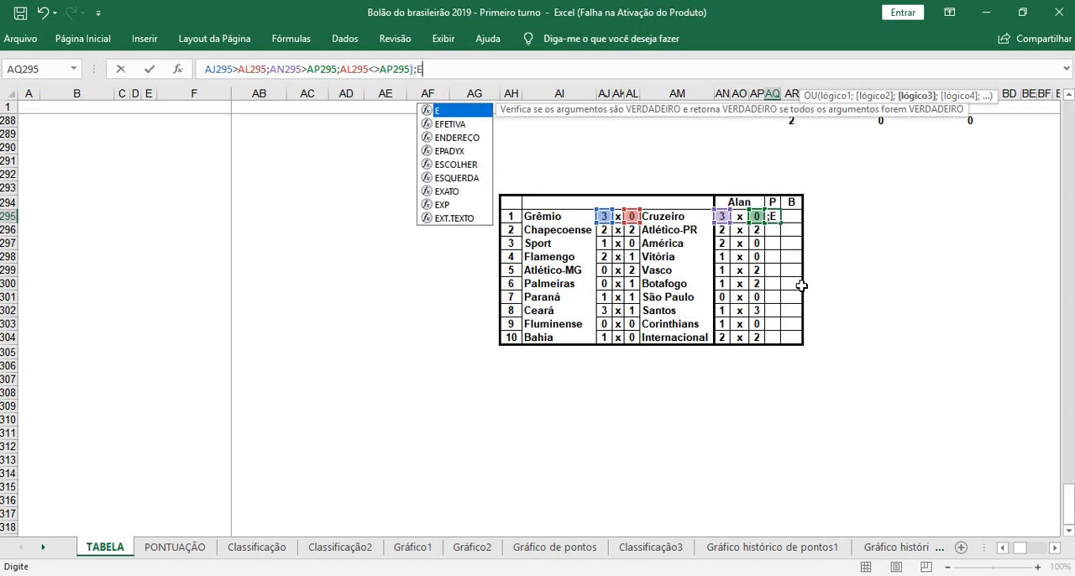
pyautogui.write('(')
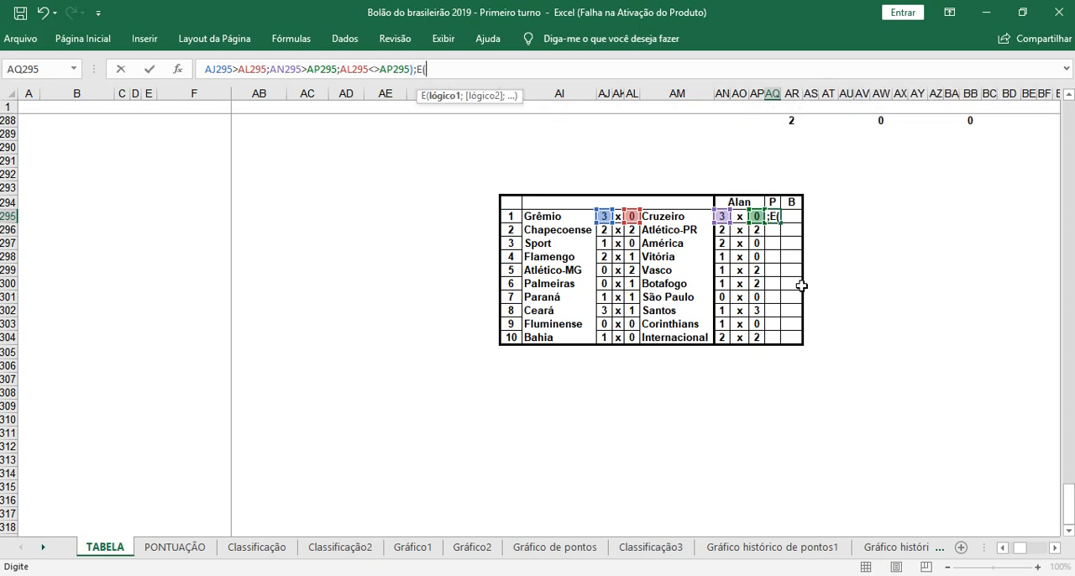
# Step: Add a third E function to the innermost OU with AJ295<AL295 and AN295<AP295 as its first two conditions
pyautogui.click(605, 217)
pyautogui.write(',')
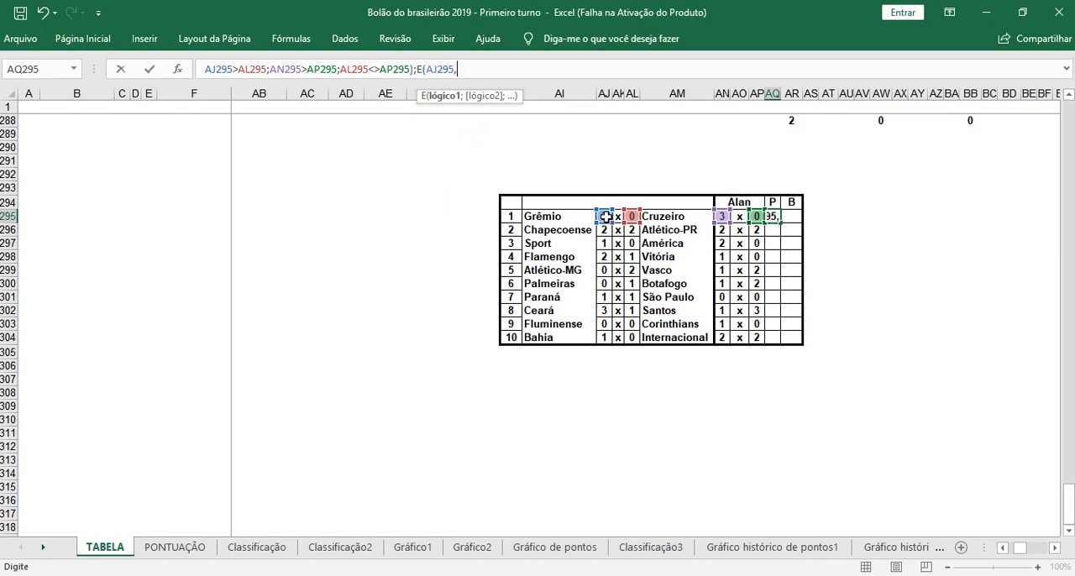
pyautogui.press('BackSpace')
pyautogui.write('<')
pyautogui.click(631, 216)
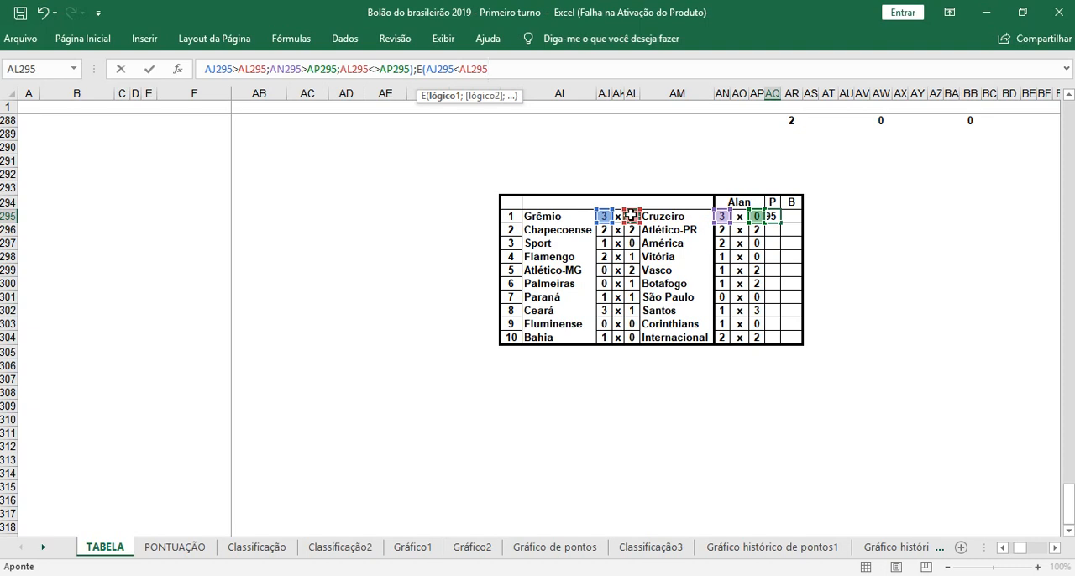
pyautogui.write(';')
pyautogui.click(720, 216)
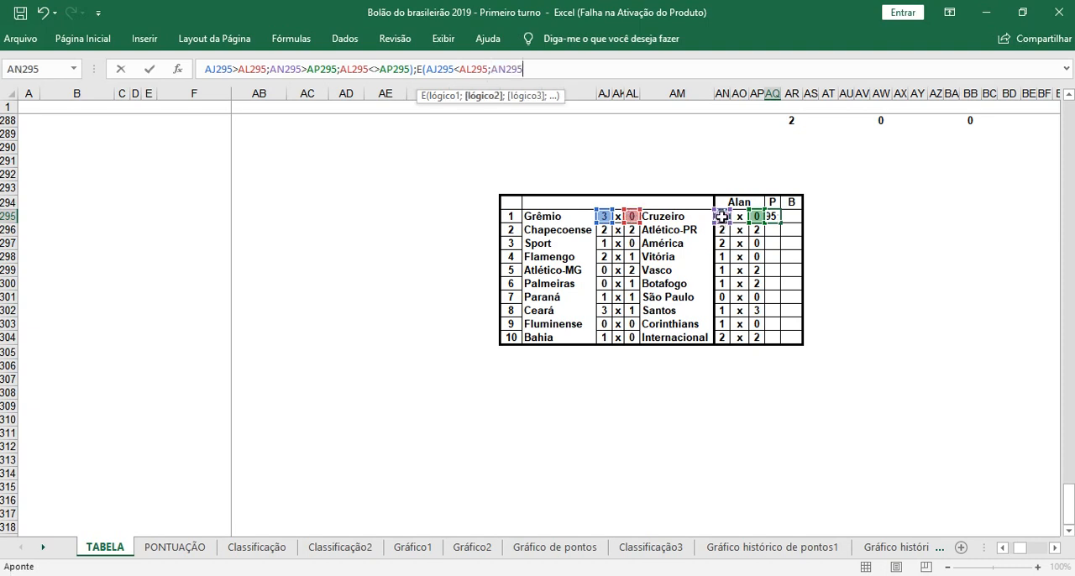
pyautogui.write('<')
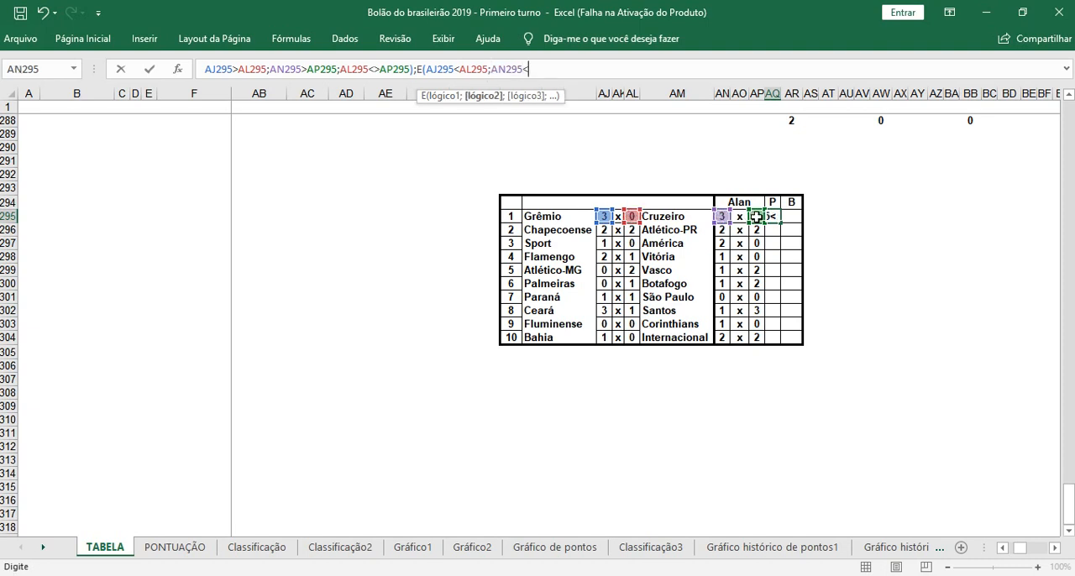
pyautogui.click(756, 216)
pyautogui.write(';')
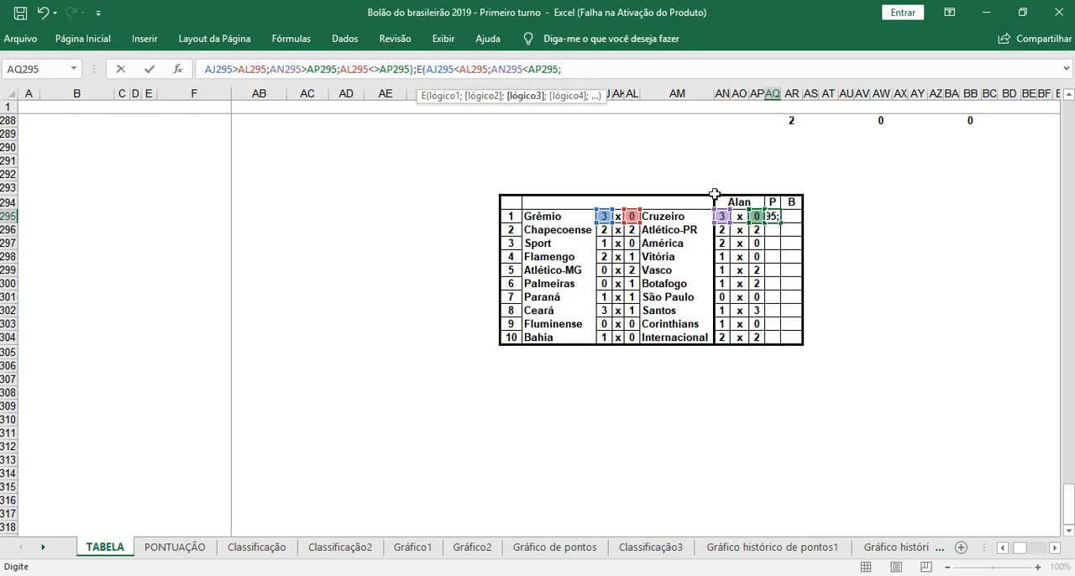
# Step: Complete the third E function with AJ295<>AN295 as its third condition
pyautogui.click(605, 215)
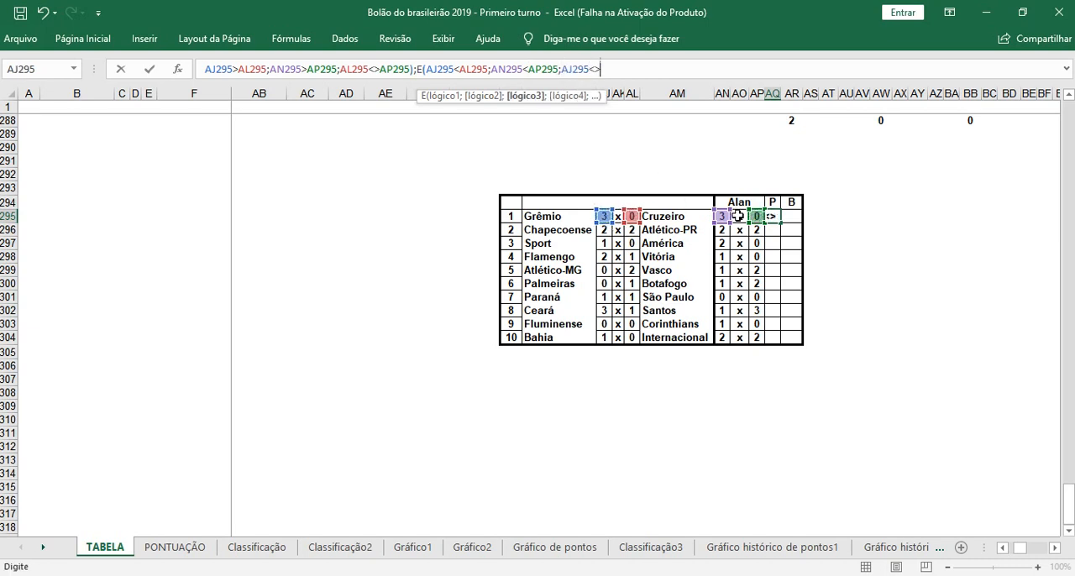
pyautogui.write('<>')
pyautogui.click(721, 216)
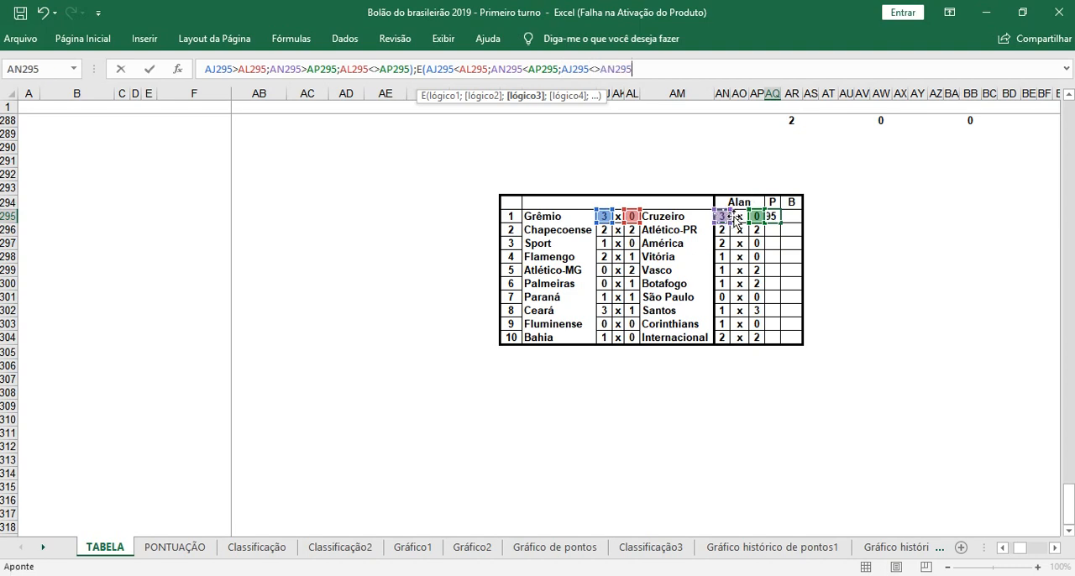
pyautogui.write(');')
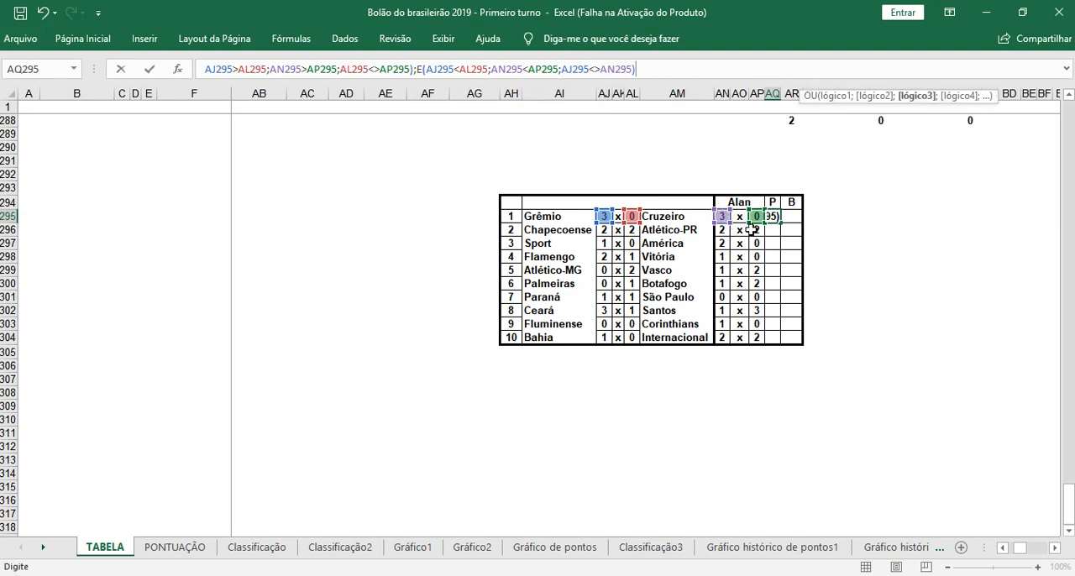
pyautogui.write('E(')
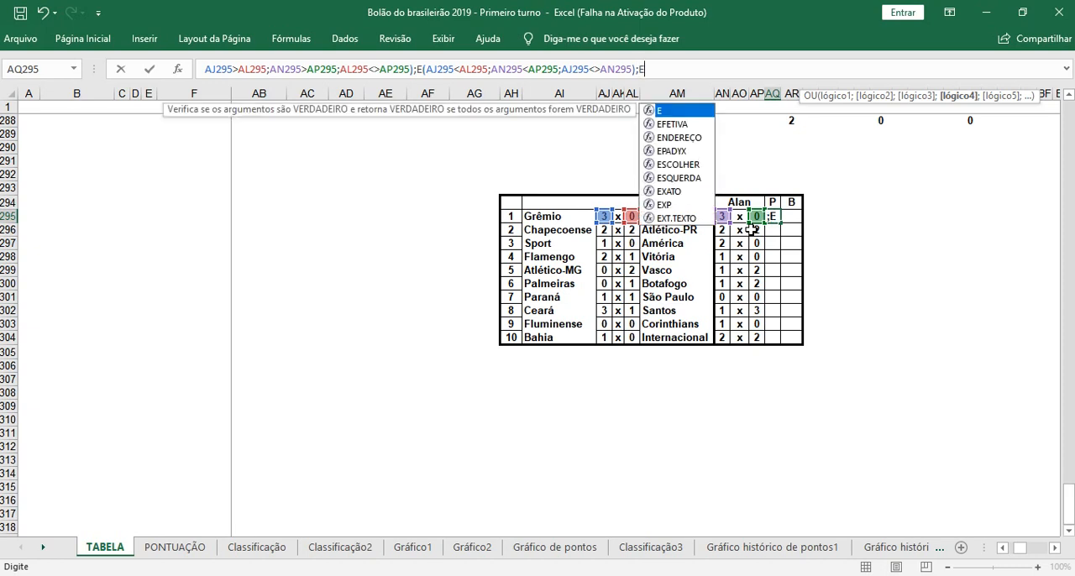
# Step: Add a fourth E function to the innermost OU with AJ295<AL295 and AN295<AP295 as its first two conditions
pyautogui.click(604, 216)
pyautogui.write('<')
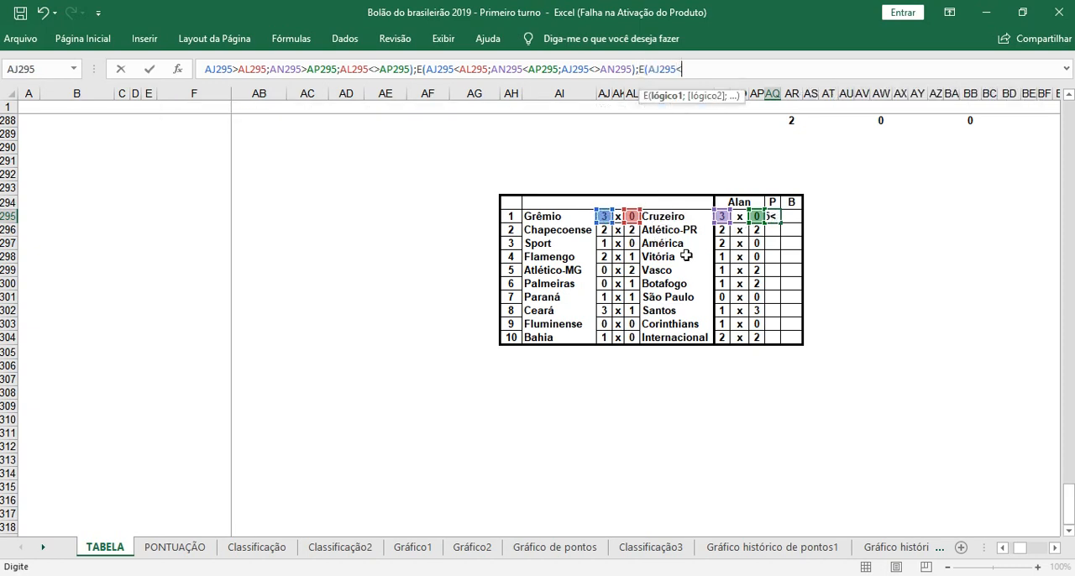
pyautogui.click(636, 217)
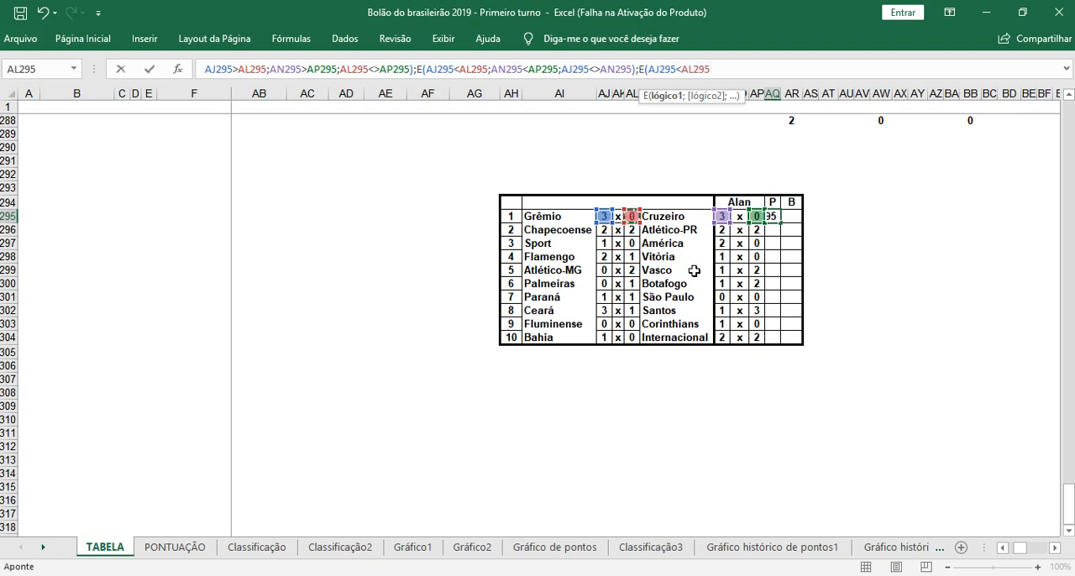
pyautogui.write(';')
pyautogui.click(721, 218)
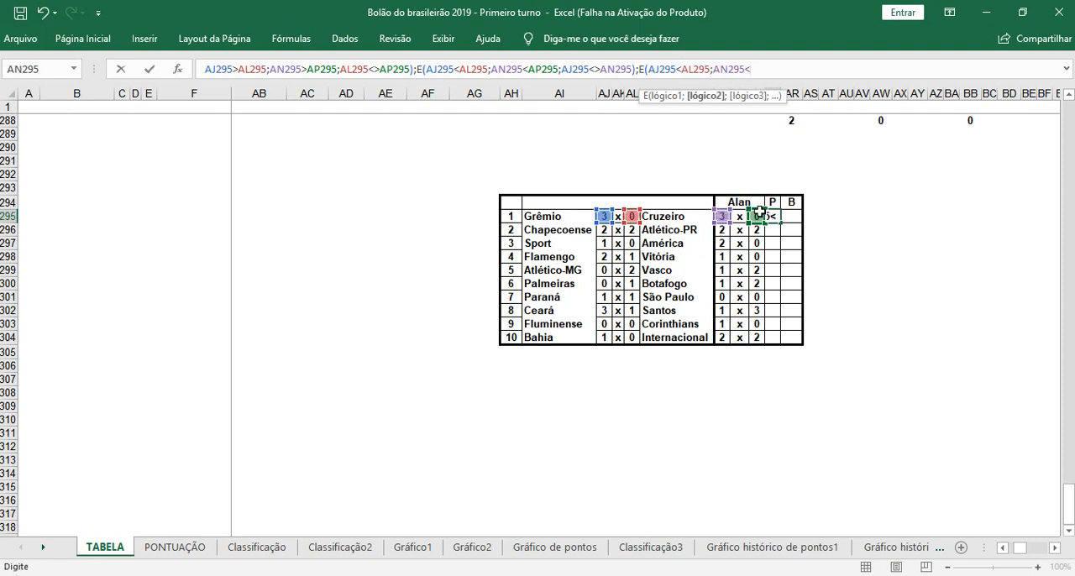
pyautogui.write('<')
pyautogui.click(760, 217)
# Step: Complete the fourth E function with AL295<>AP295 as its third condition
pyautogui.write(';')
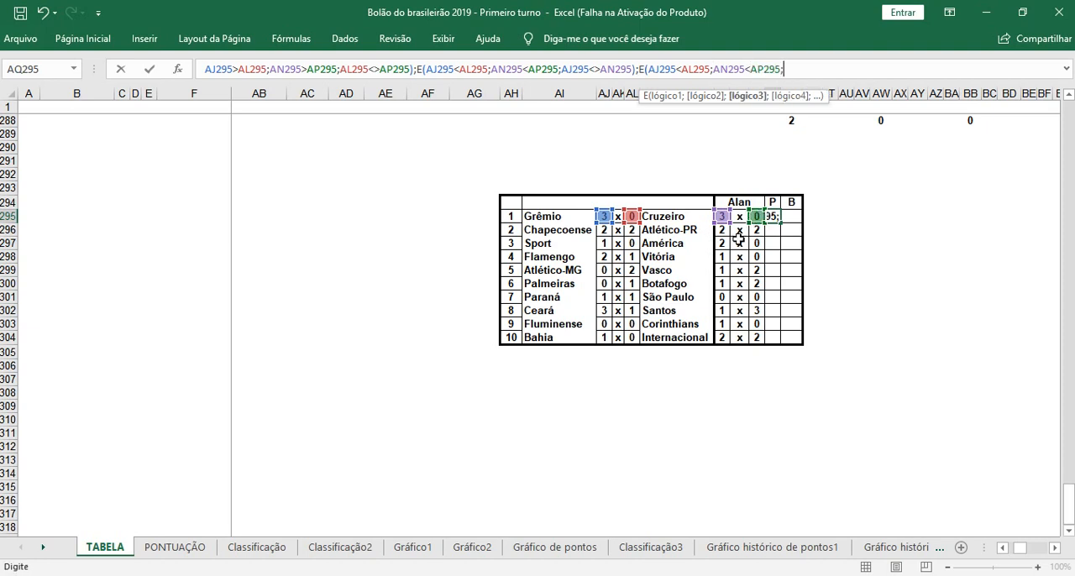
pyautogui.click(633, 217)
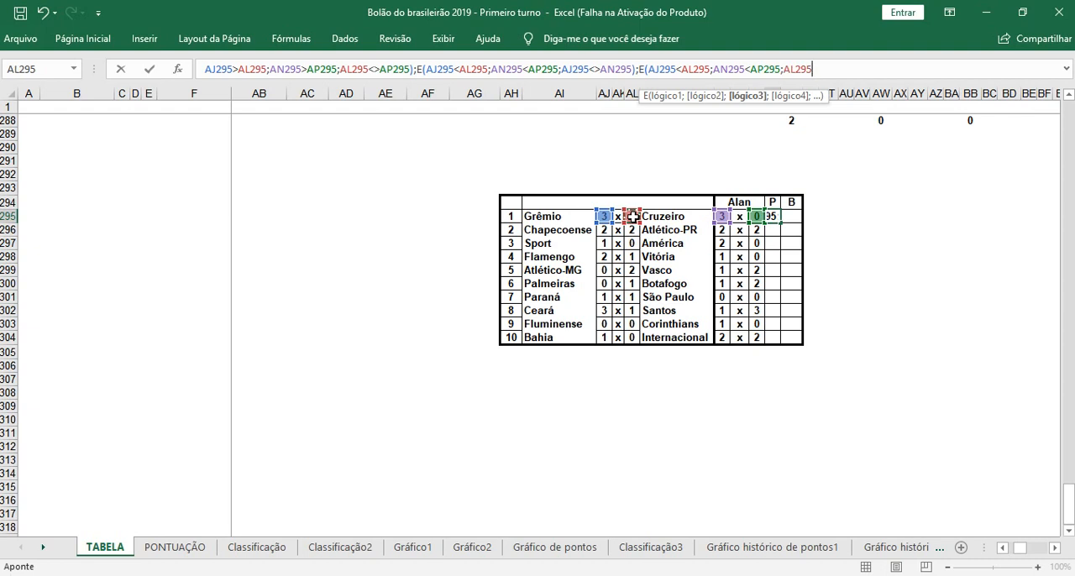
pyautogui.write('<>')
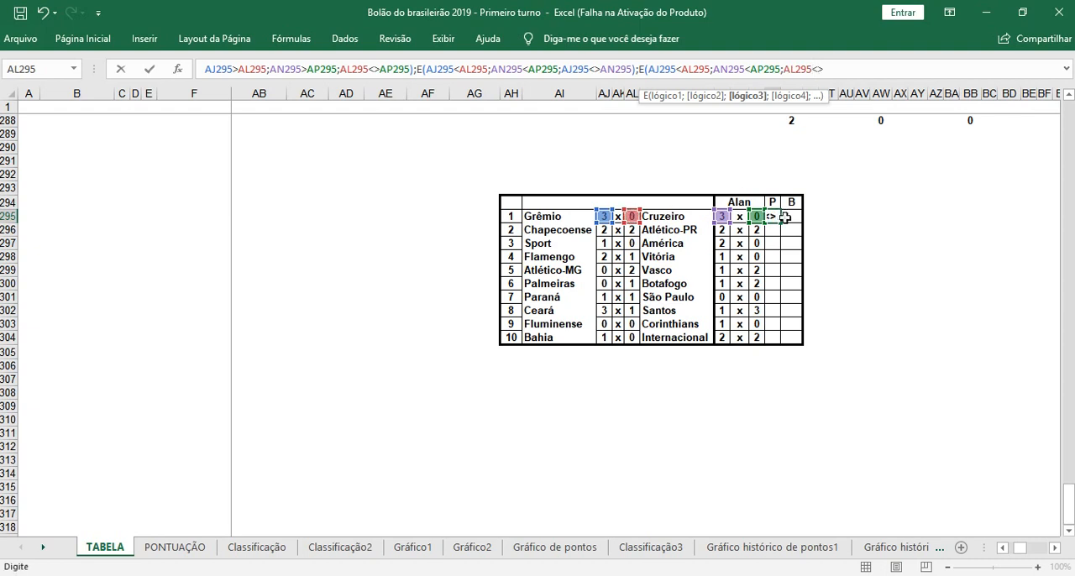
pyautogui.click(757, 217)
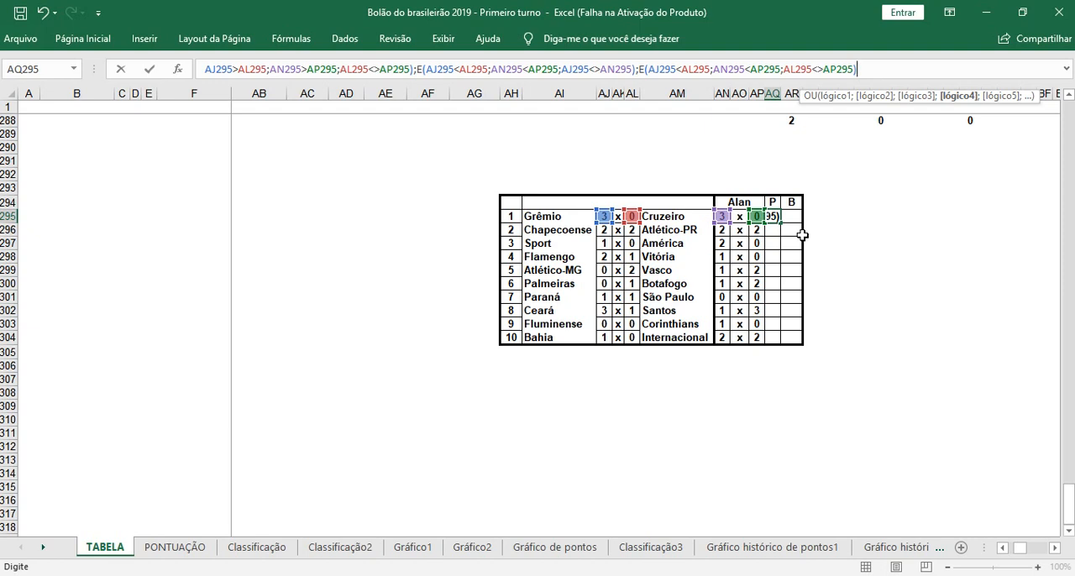
# Step: Add a fifth E function to the innermost OU with AJ295=AL295 and AN295=AP295 as its first two conditions
pyautogui.write(';')
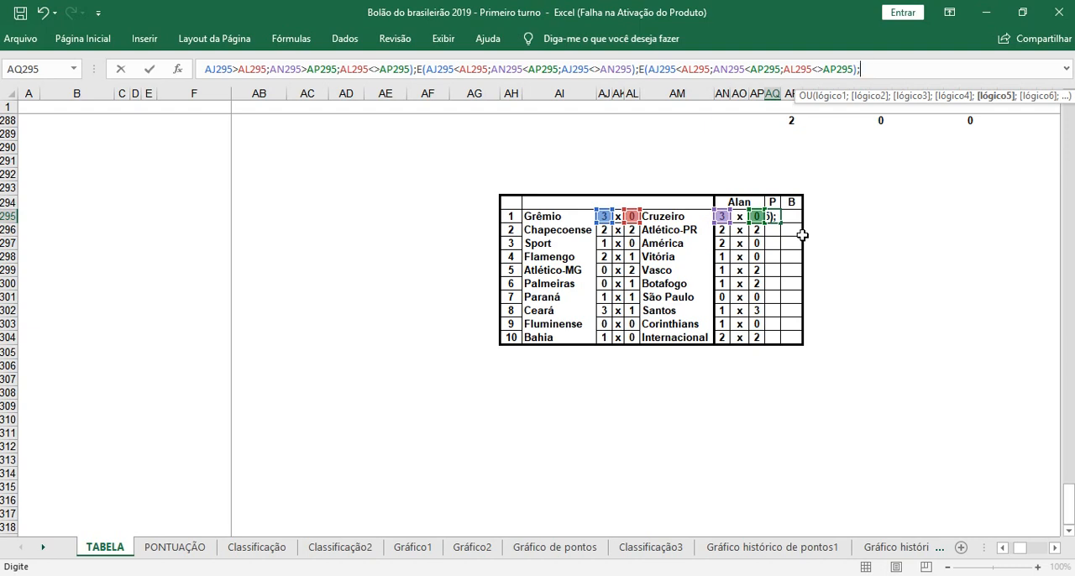
pyautogui.write('E(')
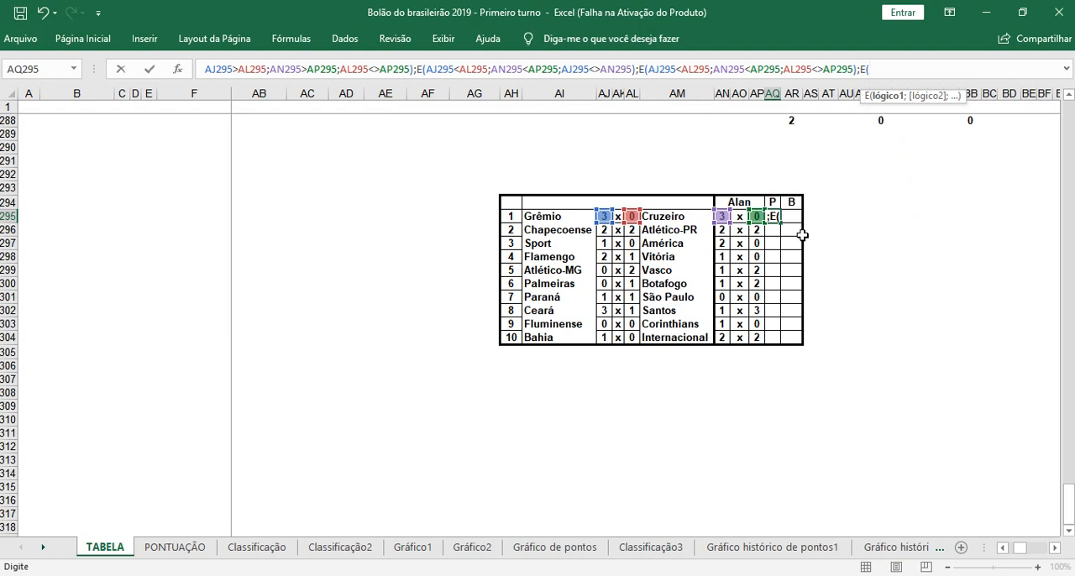
pyautogui.click(604, 217)
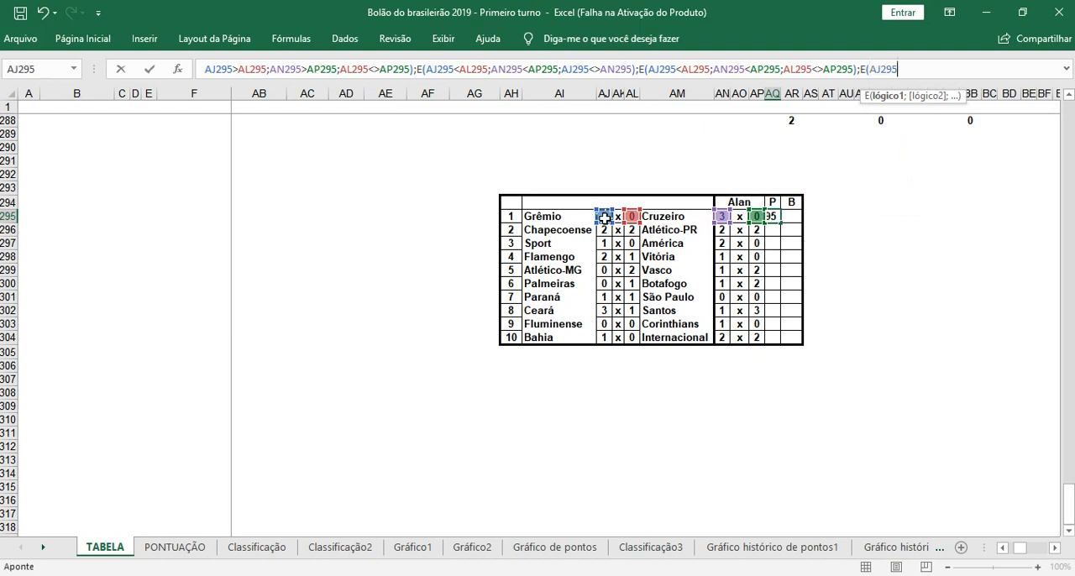
pyautogui.write('=')
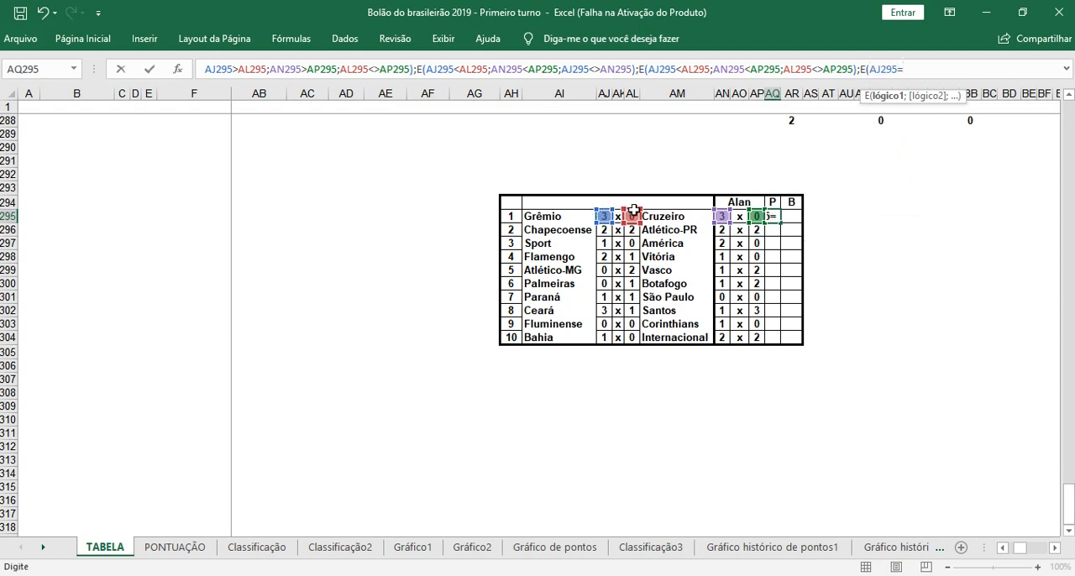
pyautogui.click(631, 217)
pyautogui.write(';')
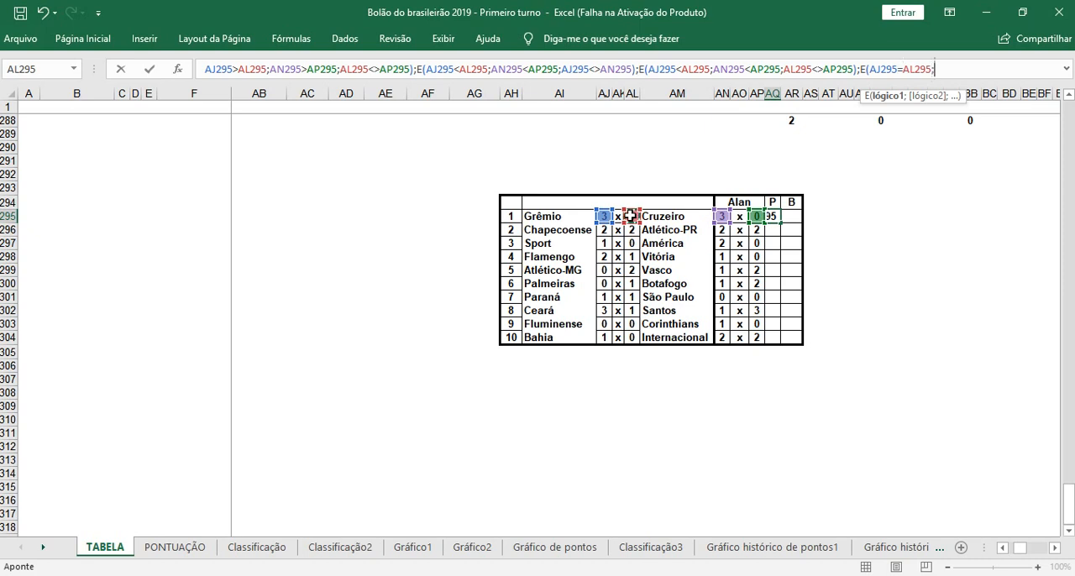
pyautogui.click(721, 217)
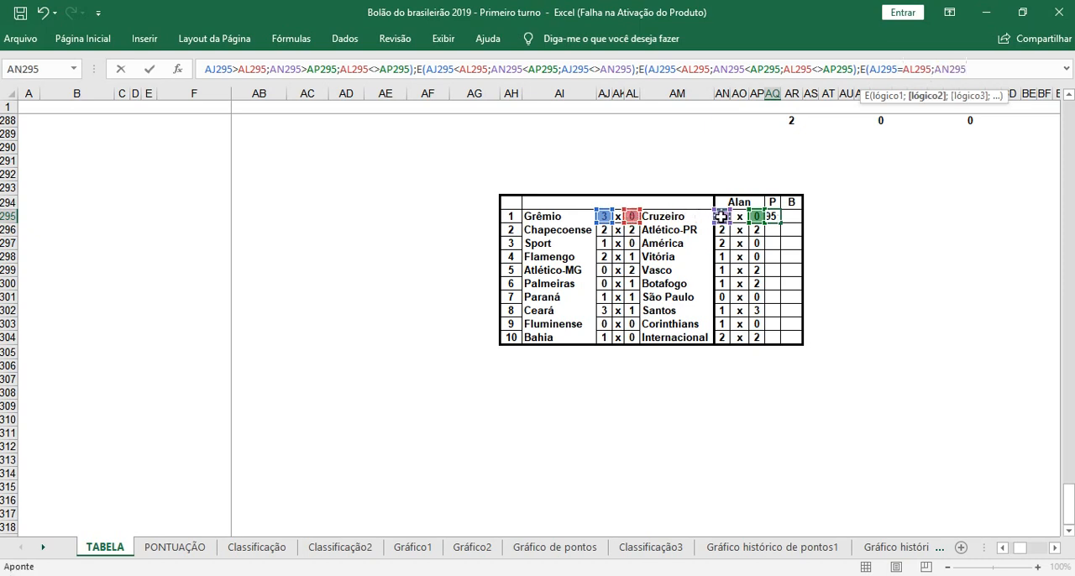
pyautogui.write('=')
pyautogui.click(756, 217)
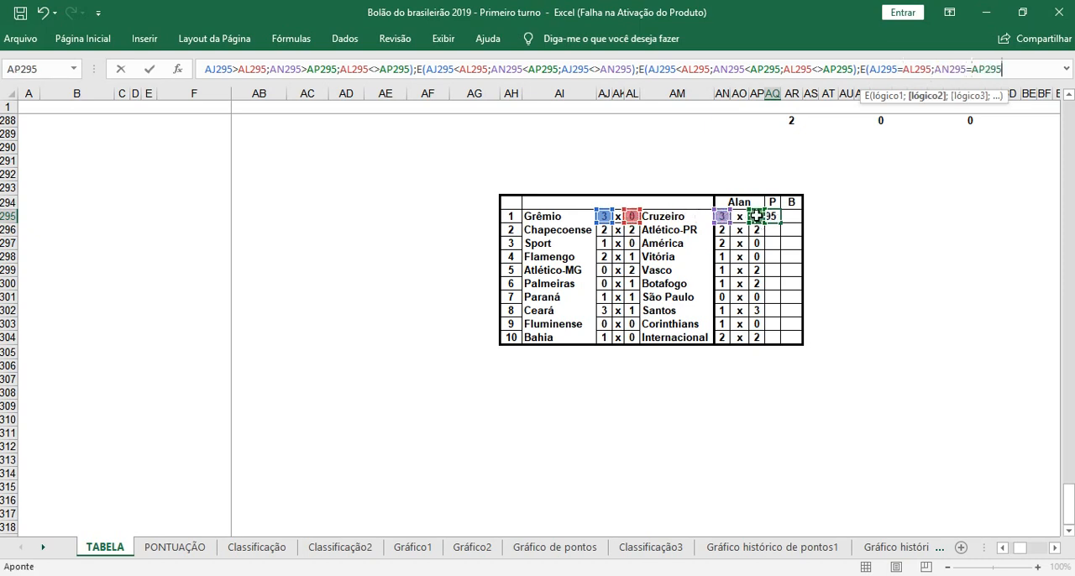
# Step: Enter AJ295<>AN295 as the third condition of the fifth E function
pyautogui.write(';')
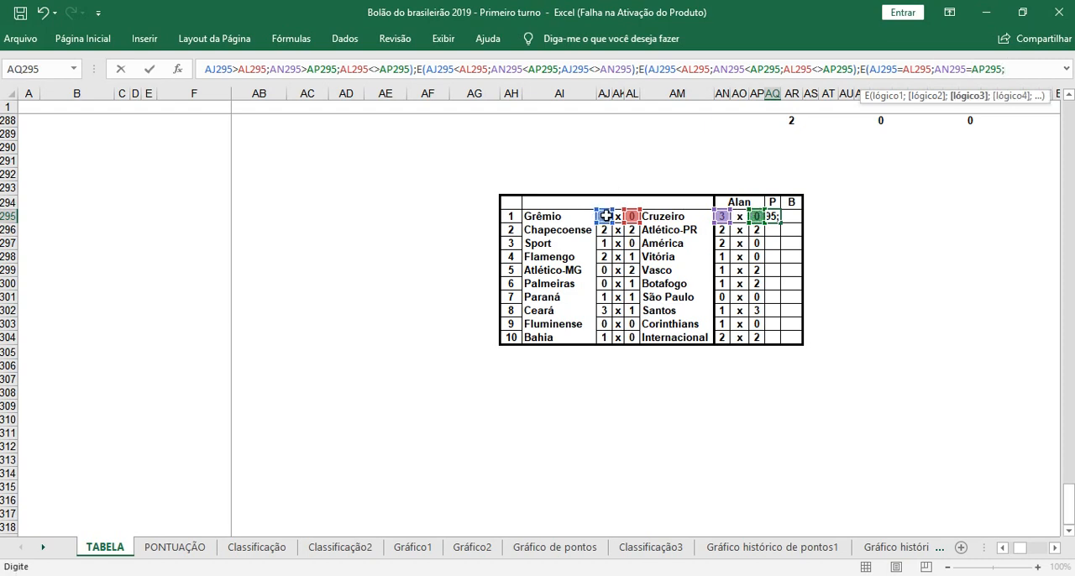
pyautogui.click(606, 216)
pyautogui.write('<>')
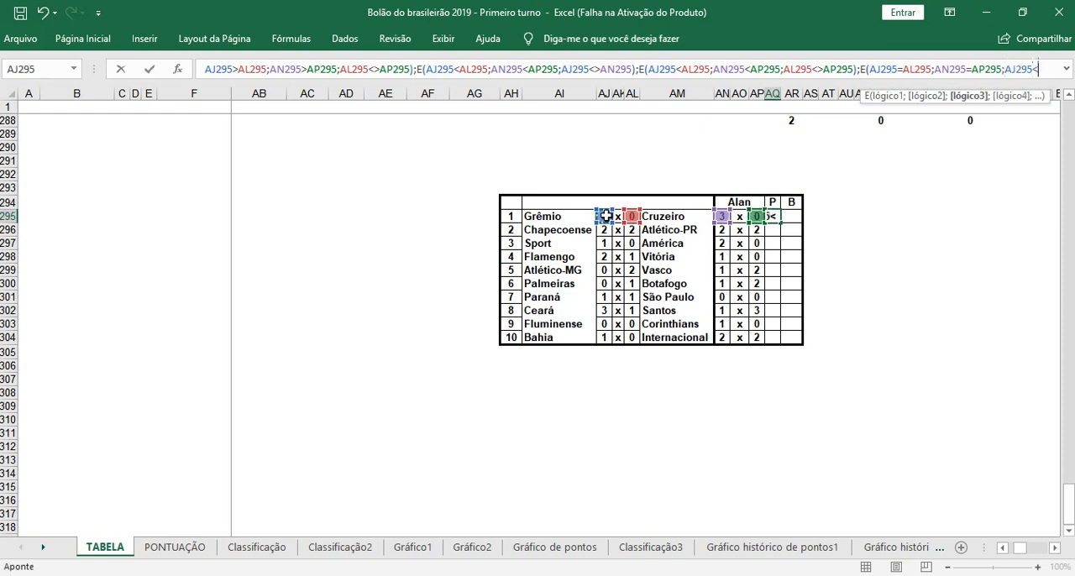
pyautogui.click(724, 216)
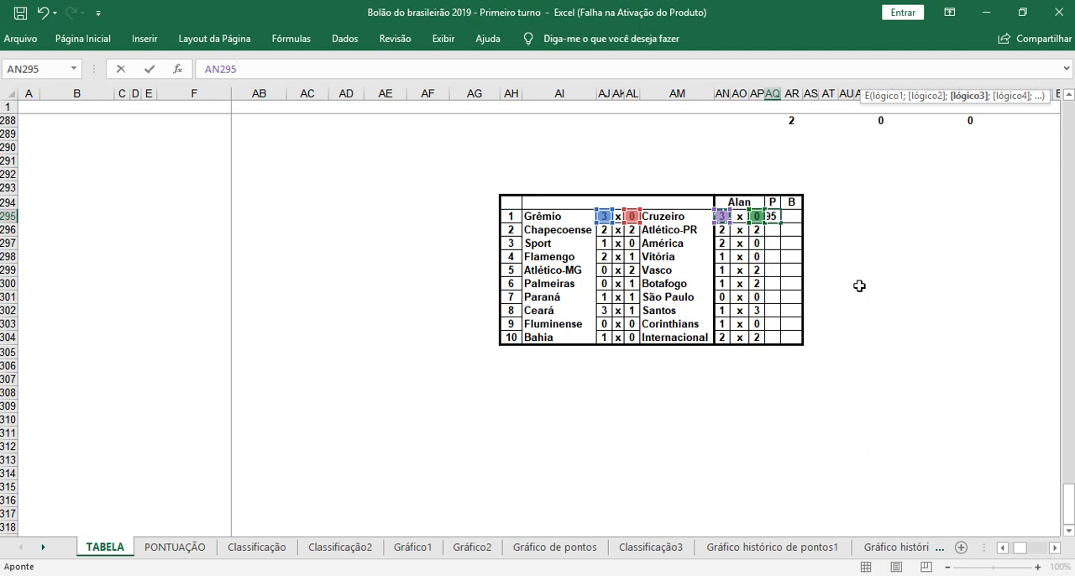
# Step: Close the fifth E and the four nested OU functions, and give the innermost SE 1 as its value if true
pyautogui.write(')')
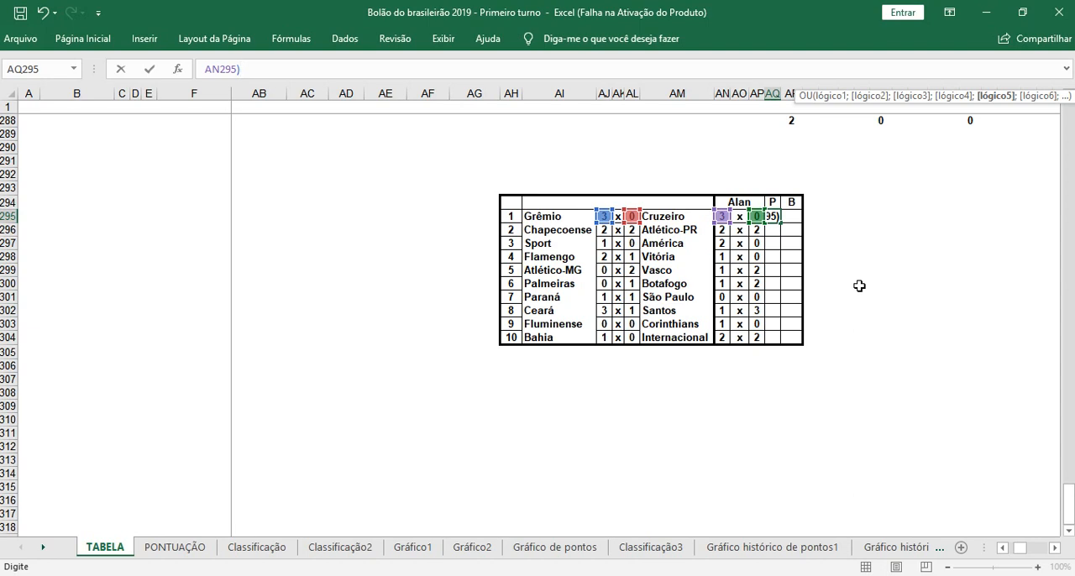
pyautogui.write('))))')
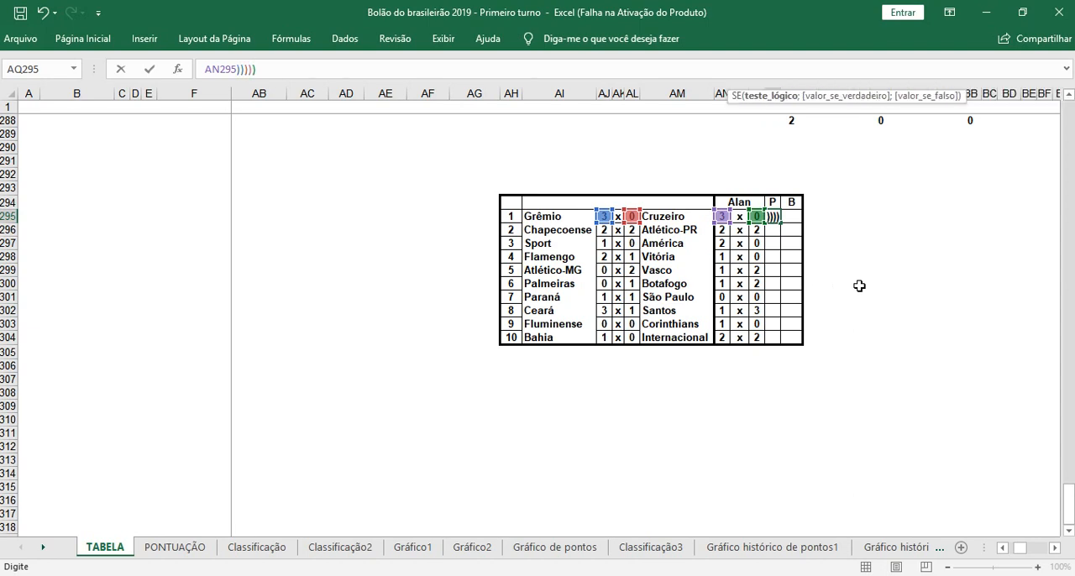
pyautogui.write(';1')
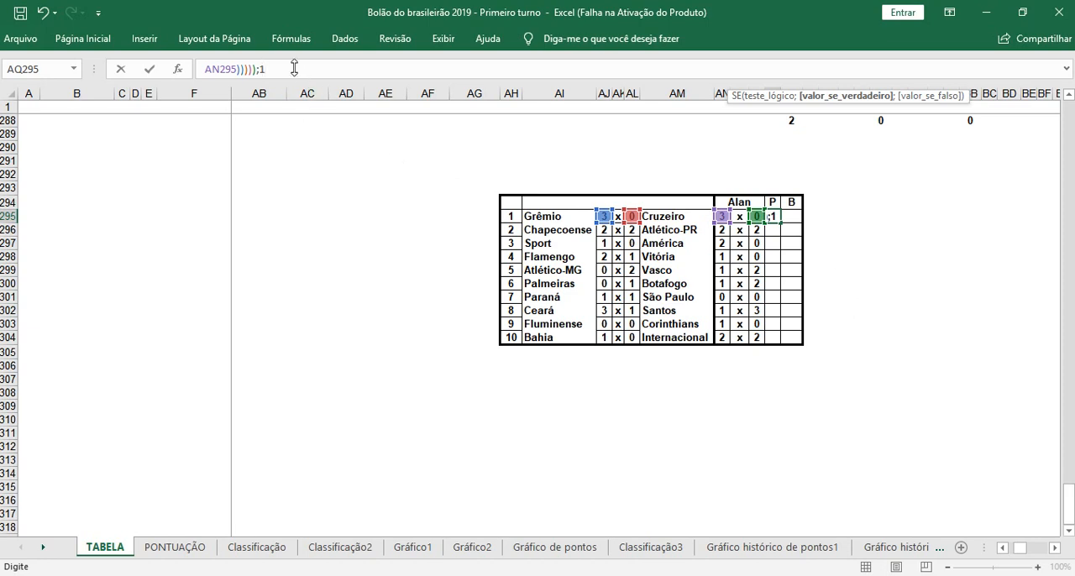
# Step: Lock the AJ and AL columns in the innermost OU's first E function, giving $AJ295>$AL295 and $AJ295<>AN295
pyautogui.moveTo(295, 68); pyautogui.dragTo(203, 78)
pyautogui.click(202, 74)
pyautogui.press('Left')
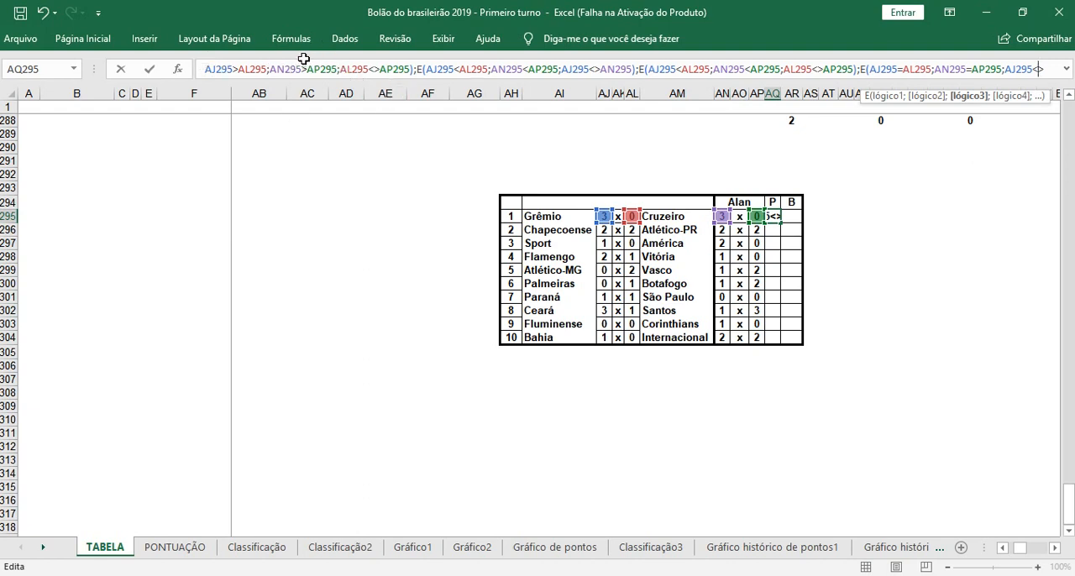
pyautogui.click(209, 69)
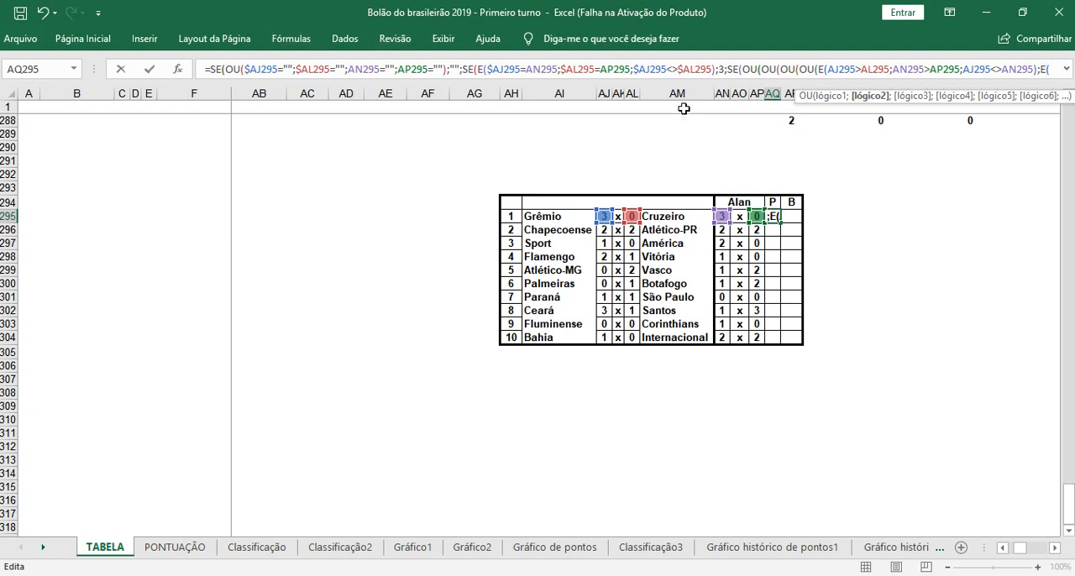
pyautogui.click(830, 70)
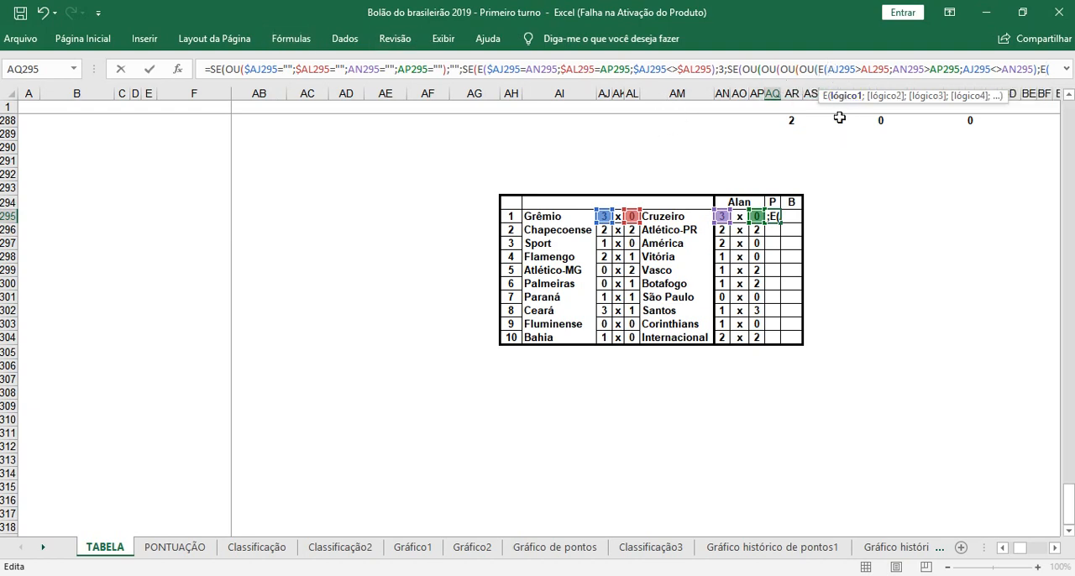
pyautogui.write('$')
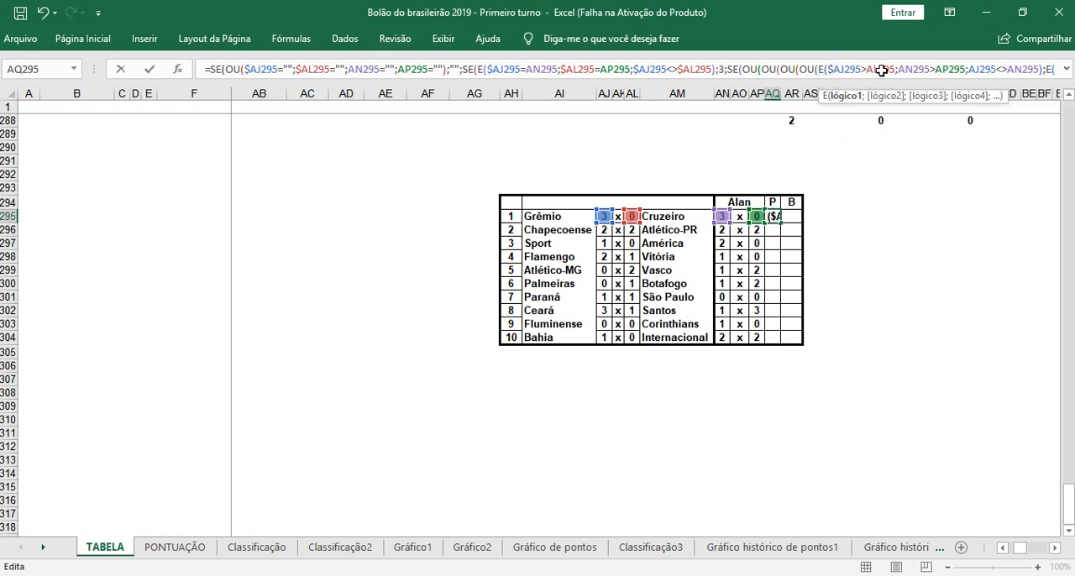
pyautogui.click(867, 69)
pyautogui.write('$')
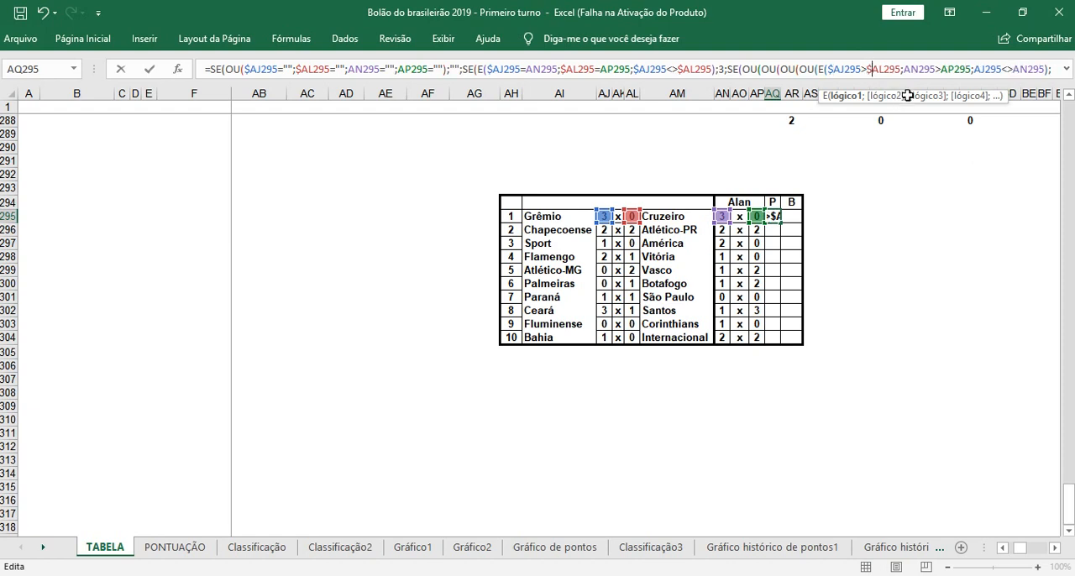
pyautogui.click(972, 69)
pyautogui.click(975, 69)
pyautogui.write('$')
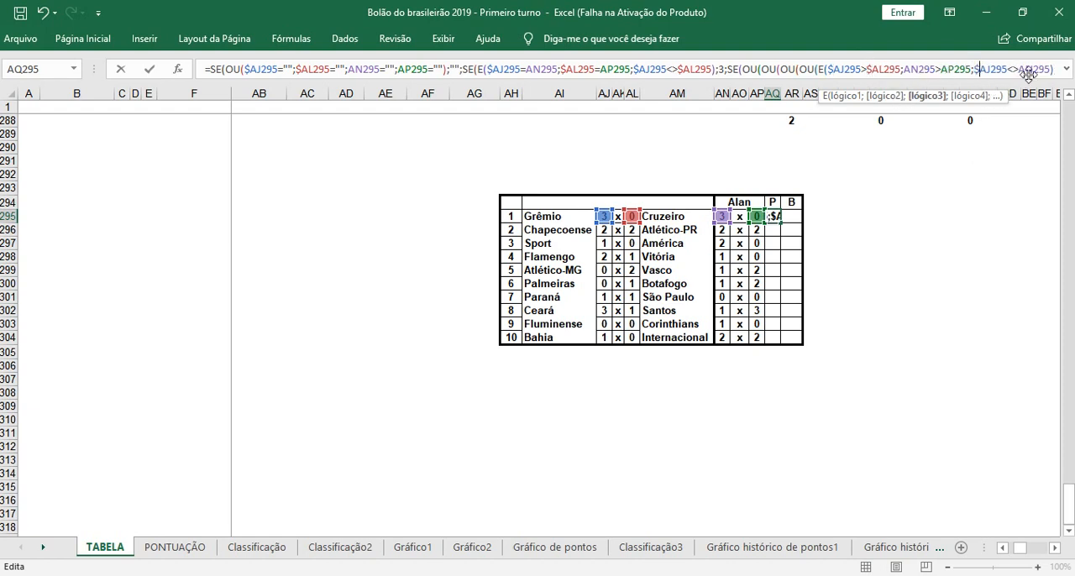
# Step: Lock the AJ and AL columns in the second E function, giving $AJ295>$AL295 and $AL295<>AP295
pyautogui.click(1055, 72)
pyautogui.press('Right')
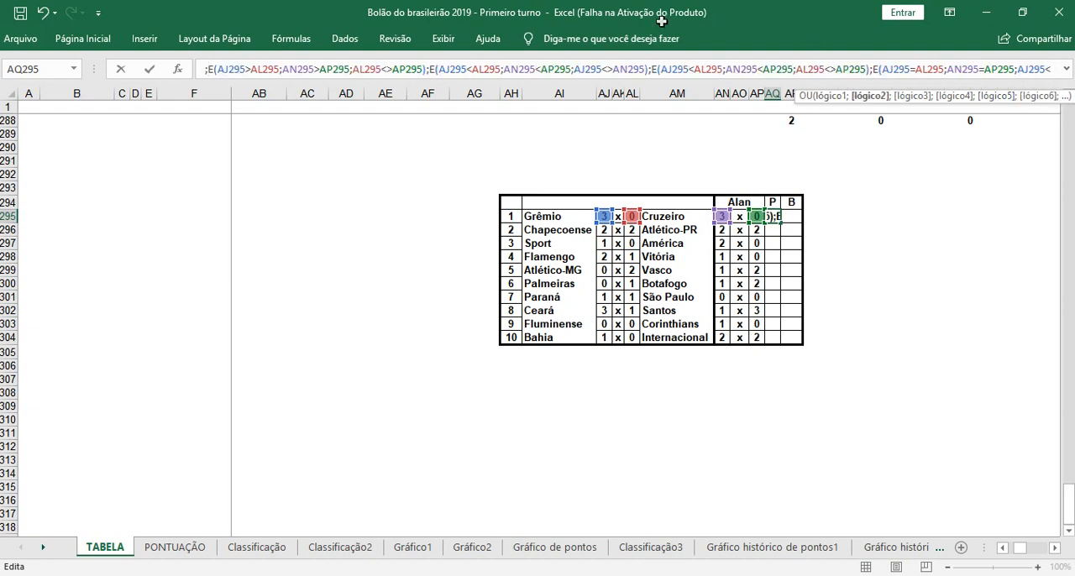
pyautogui.click(218, 69)
pyautogui.write('$')
pyautogui.press('Right')
pyautogui.press('Right')
pyautogui.press('Right')
pyautogui.press('Right')
pyautogui.press('Right')
pyautogui.press('Right')
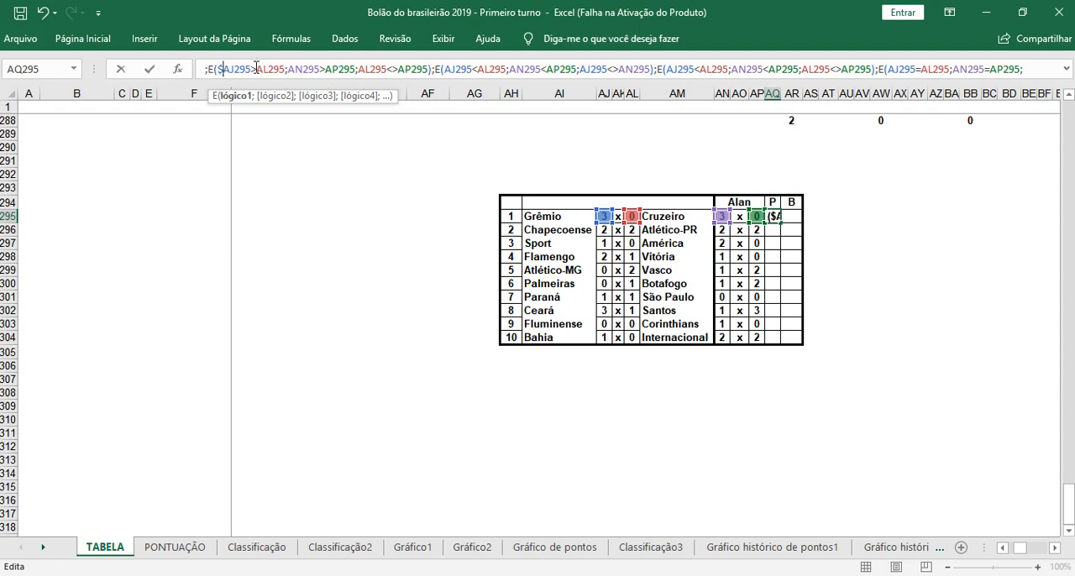
pyautogui.write('$')
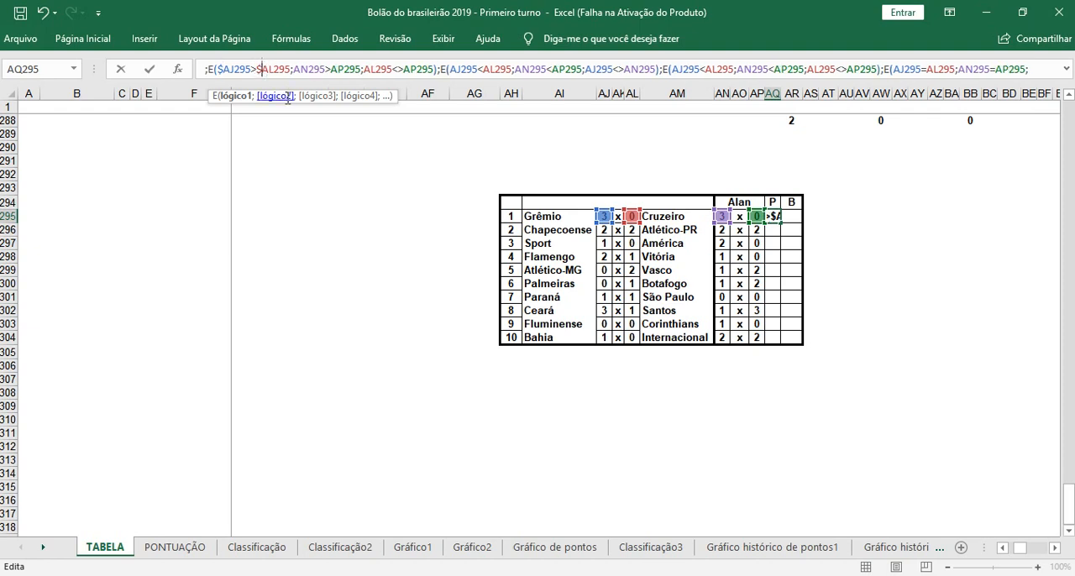
pyautogui.click(364, 69)
pyautogui.write('$')
# Step: Lock the AJ and AL columns in the third E function, giving $AJ295<$AL295 and $AJ295<>AN295
pyautogui.click(454, 71)
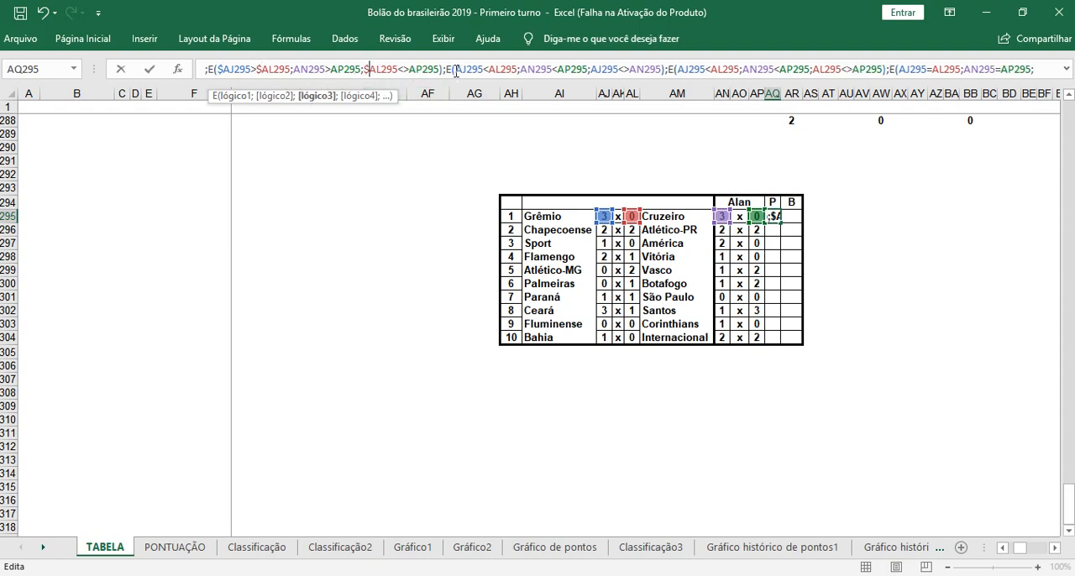
pyautogui.write('$')
pyautogui.click(495, 70)
pyautogui.write('$')
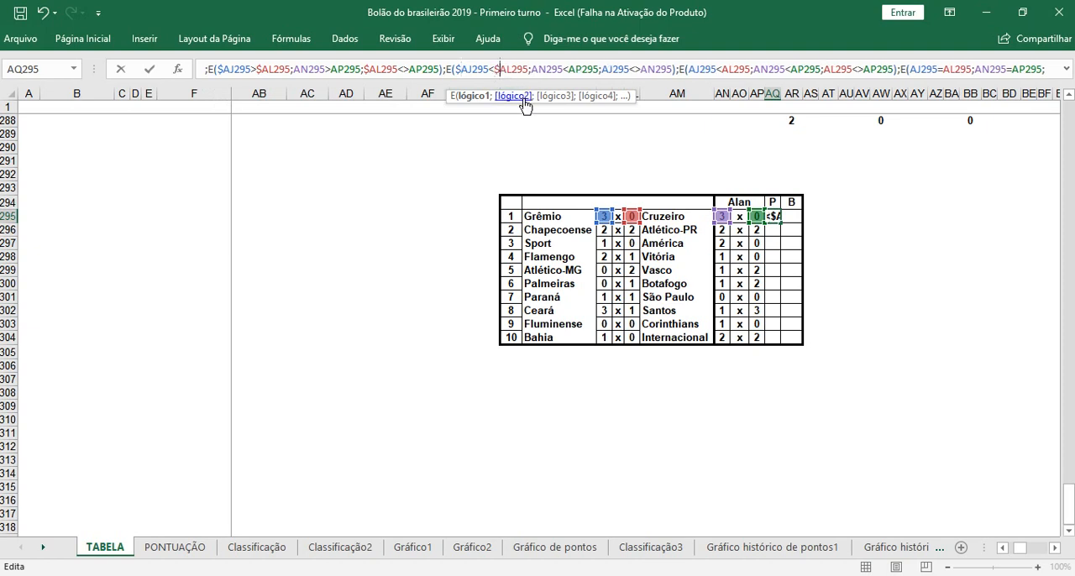
pyautogui.click(603, 70)
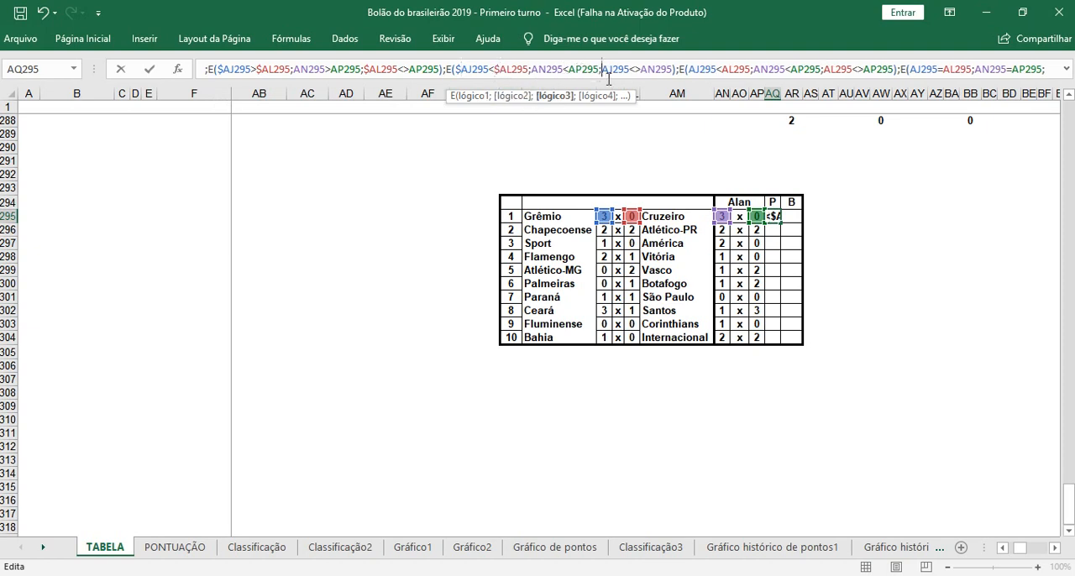
pyautogui.write('$')
# Step: Lock the AJ and AL columns in the fourth E function, giving $AJ295<$AL295 and $AL295<>AP295
pyautogui.click(696, 70)
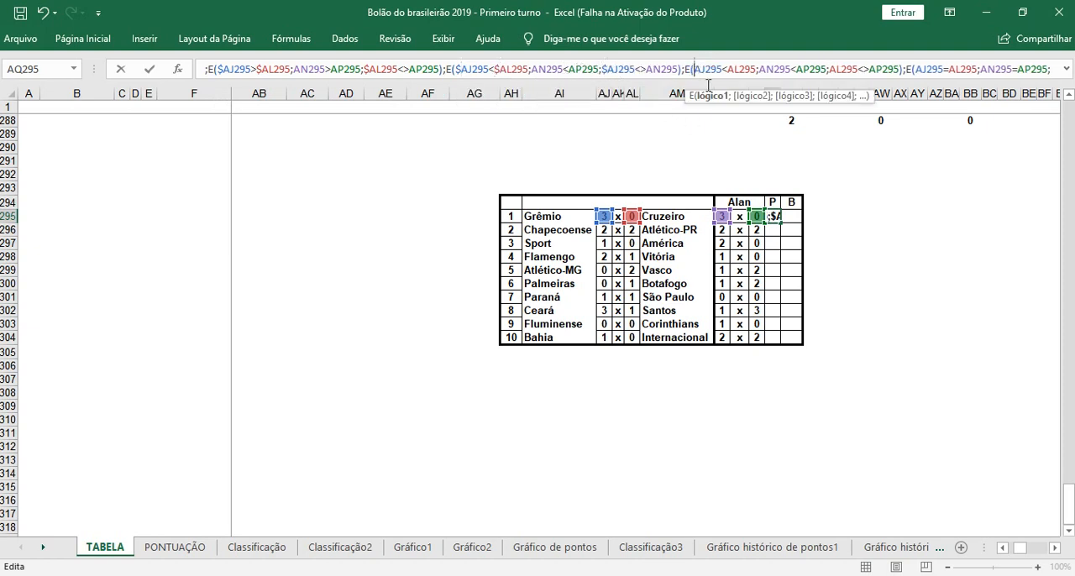
pyautogui.write('$')
pyautogui.click(733, 71)
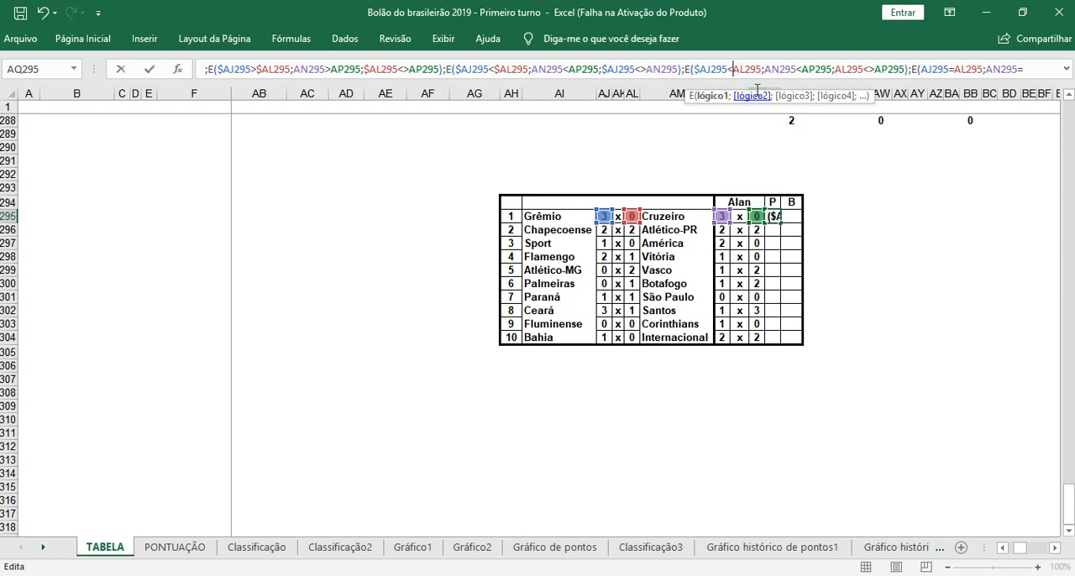
pyautogui.write('$')
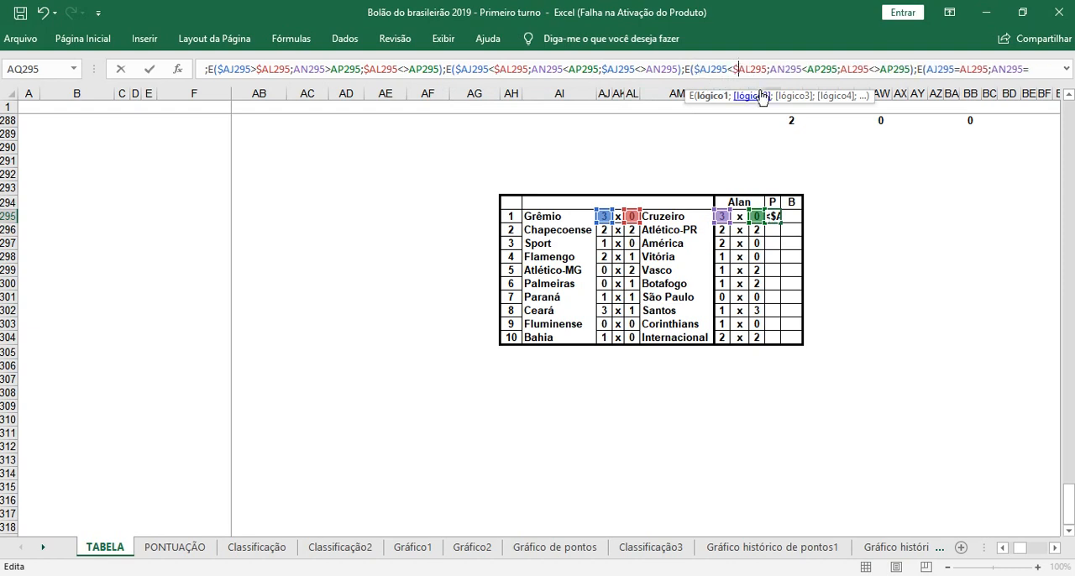
pyautogui.click(843, 71)
pyautogui.write('$')
# Step: Lock the AJ and AL columns in the fifth E function, giving $AJ295=$AL295 and $AJ295<>AN295
pyautogui.click(931, 71)
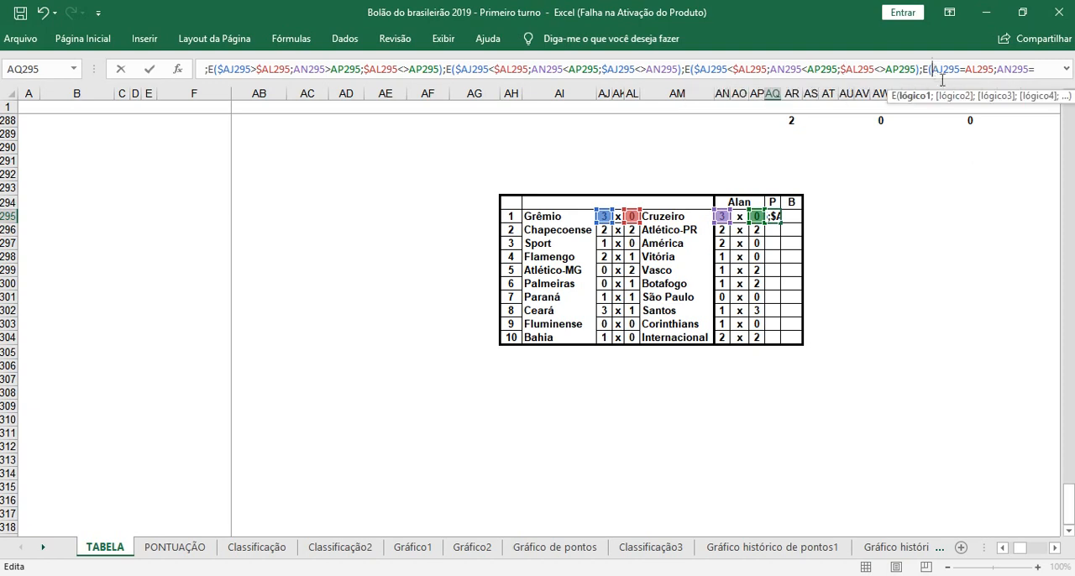
pyautogui.write('$')
pyautogui.click(972, 71)
pyautogui.write('$')
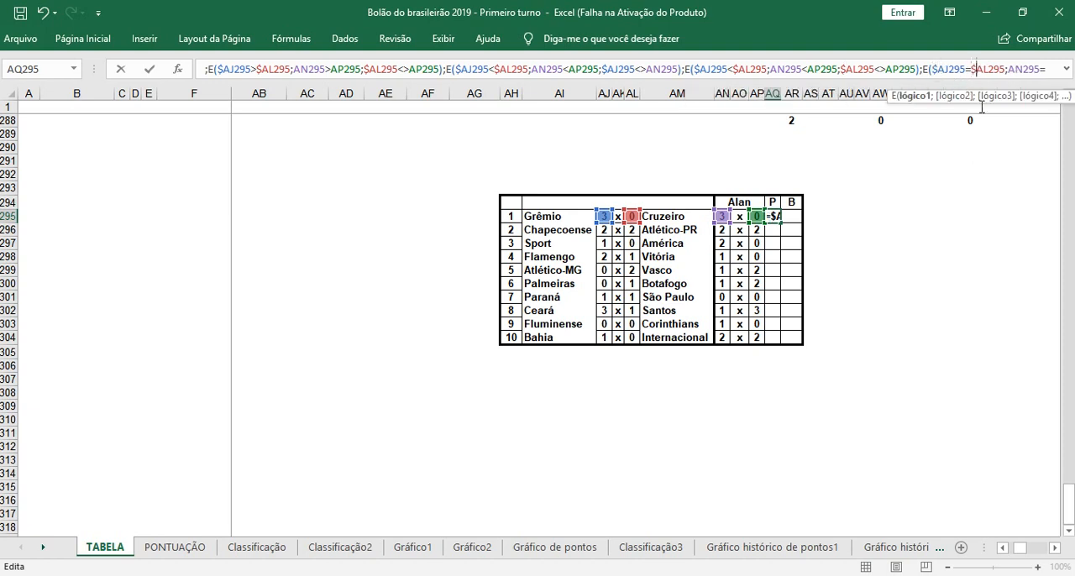
pyautogui.click(1042, 70)
pyautogui.click(238, 70)
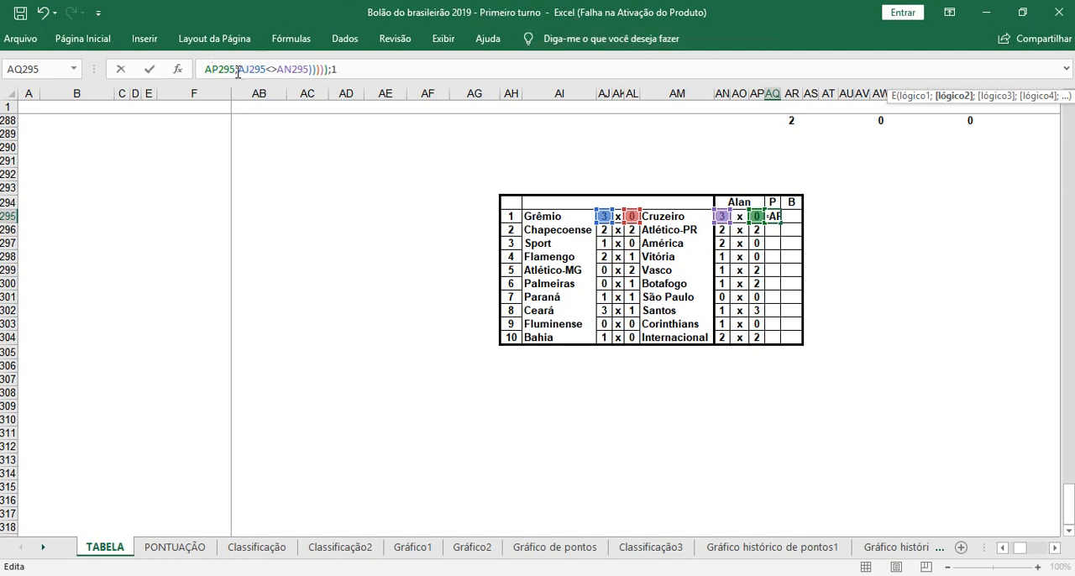
pyautogui.press('Right')
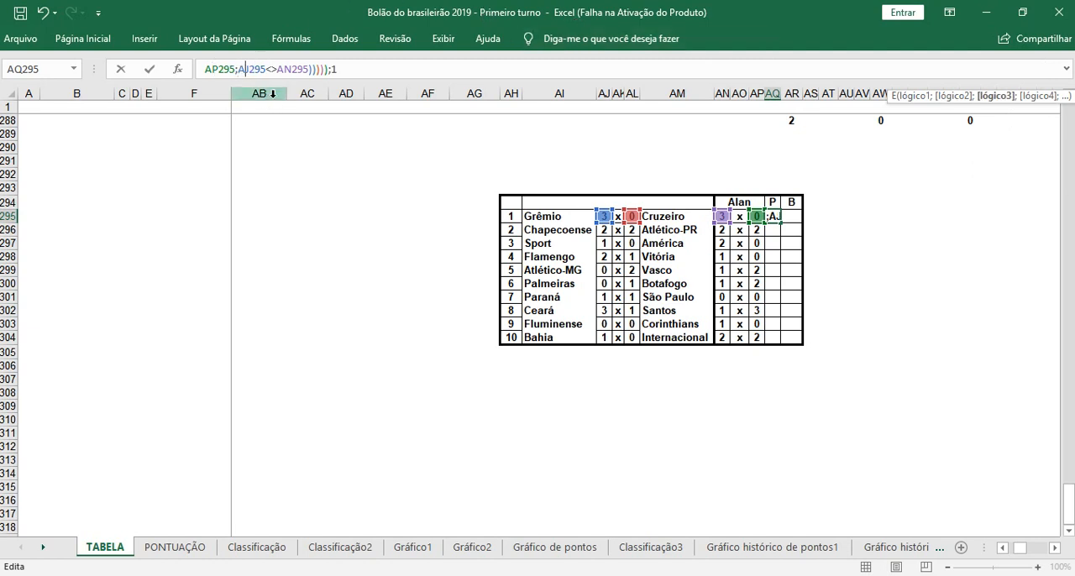
pyautogui.press('Left')
pyautogui.write('$')
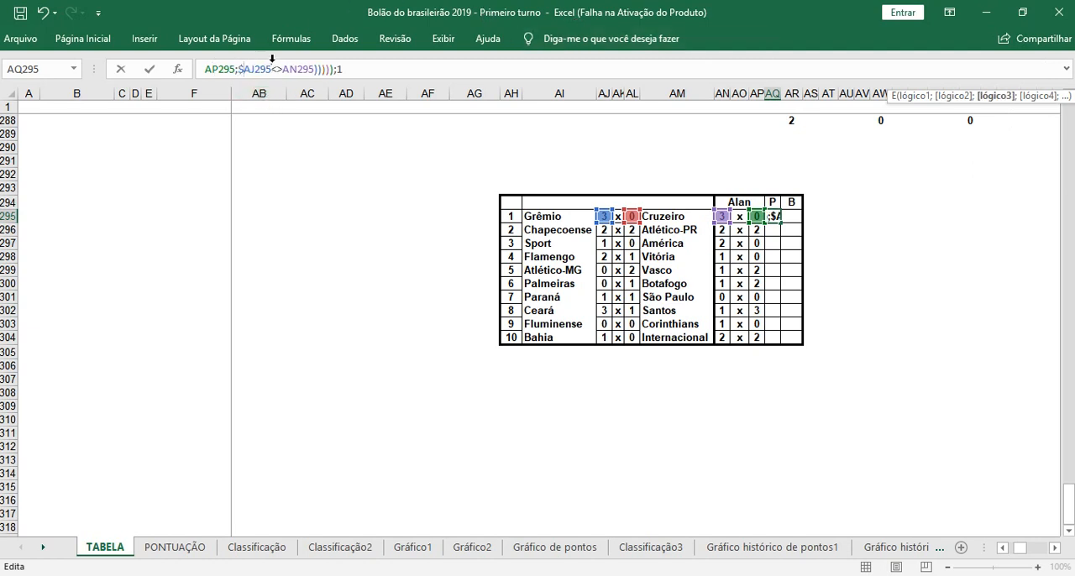
# Step: After the value 1, nest an SE as the value if false, testing an E function whose first condition is AJ295=AL295
pyautogui.click(383, 71)
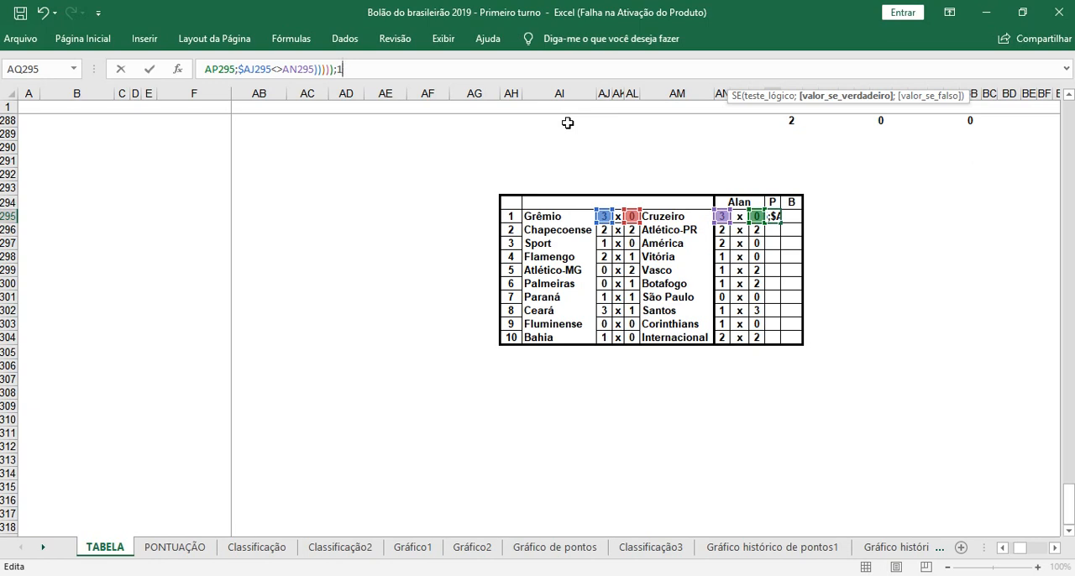
pyautogui.write('1;')
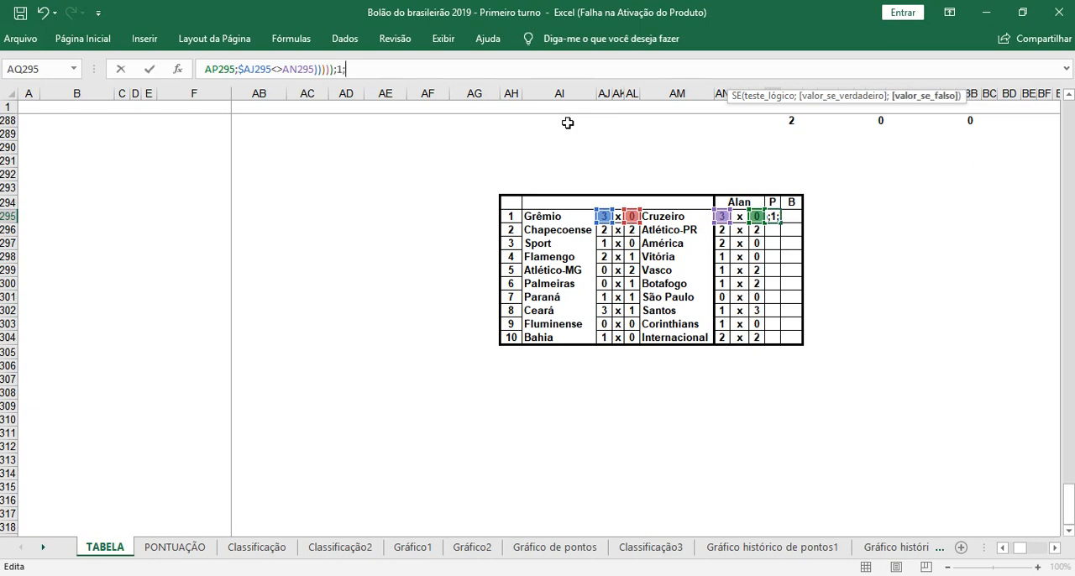
pyautogui.write('SE')
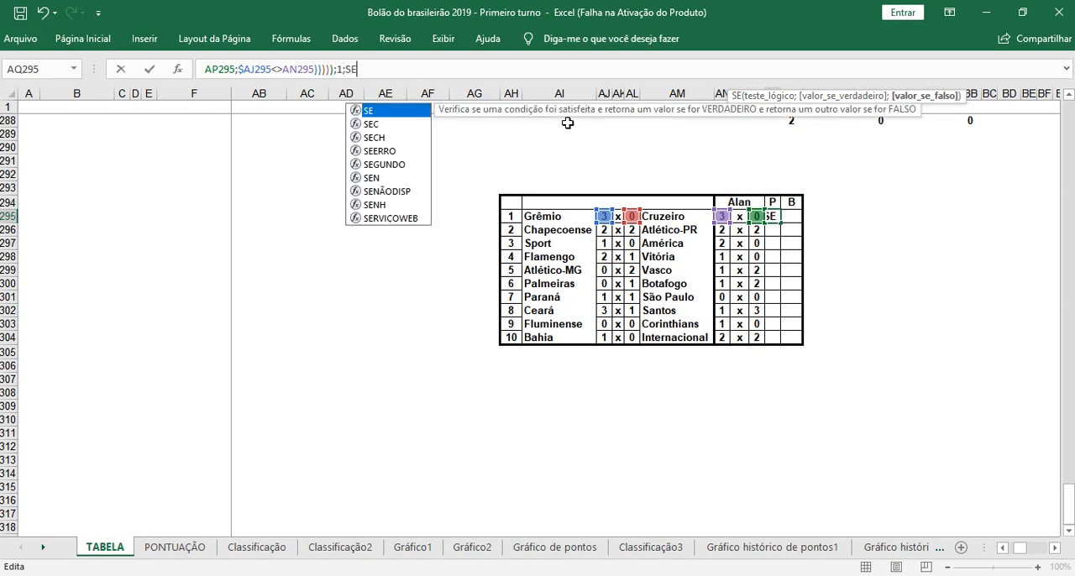
pyautogui.write('(E')
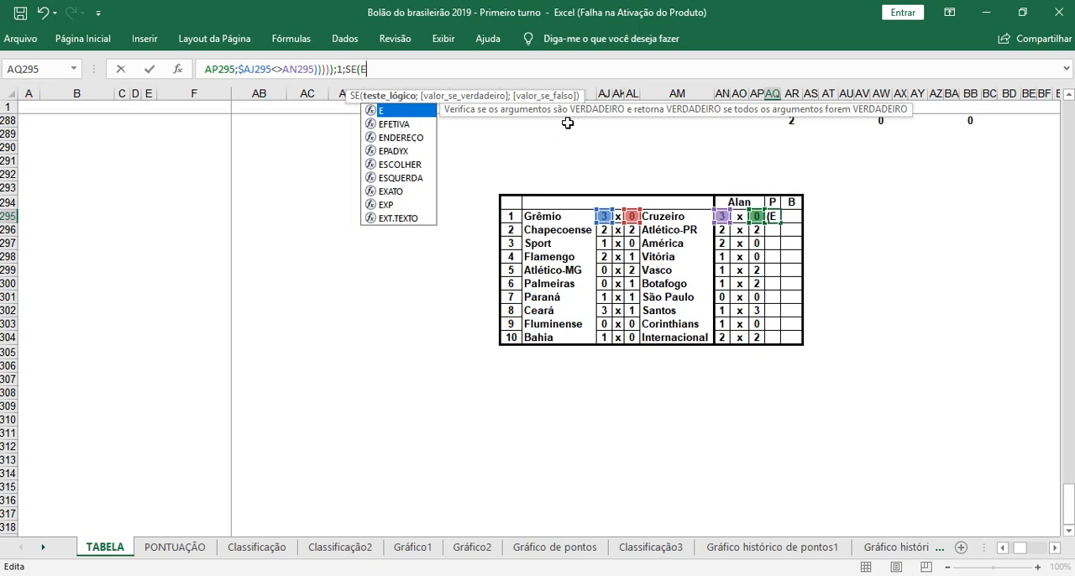
pyautogui.write('(')
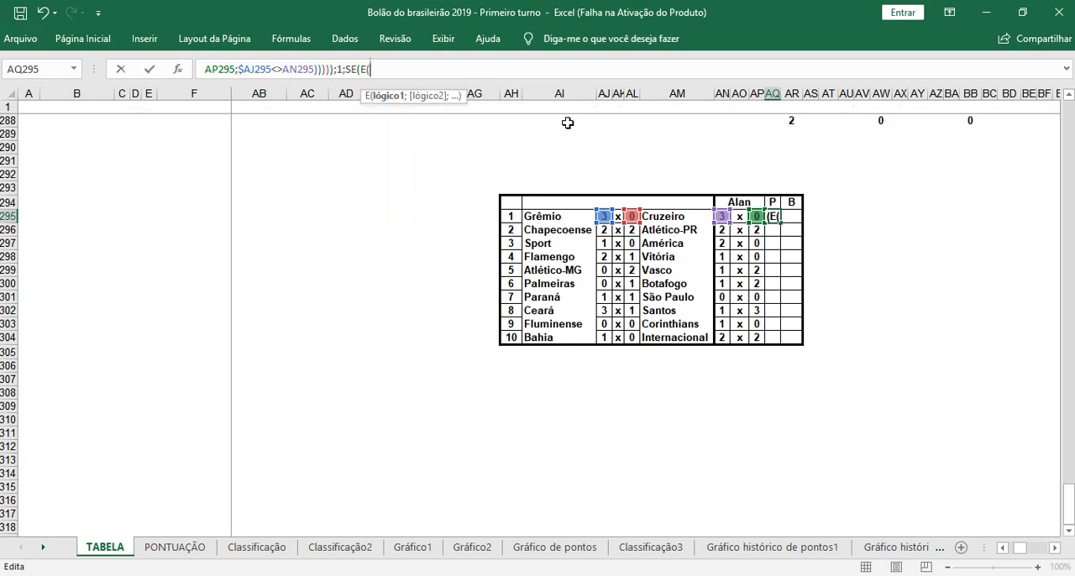
pyautogui.click(605, 215)
pyautogui.write('=')
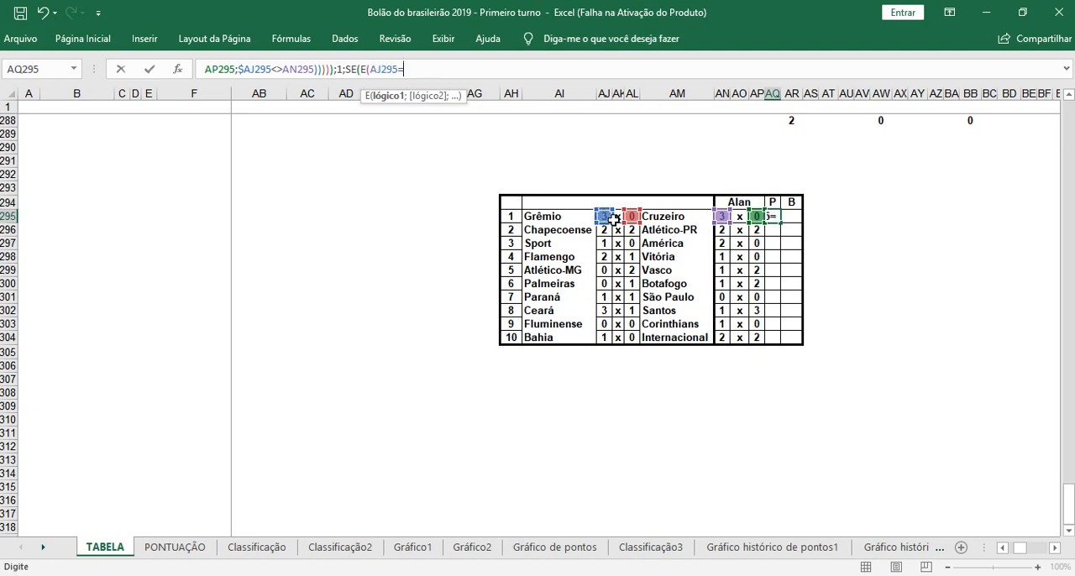
pyautogui.click(632, 215)
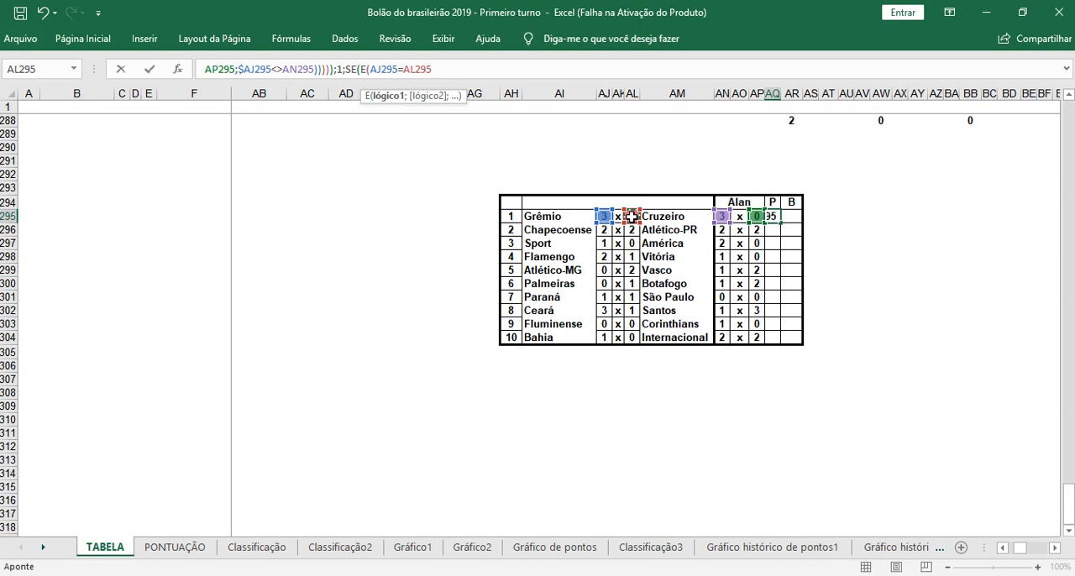
pyautogui.write(';')
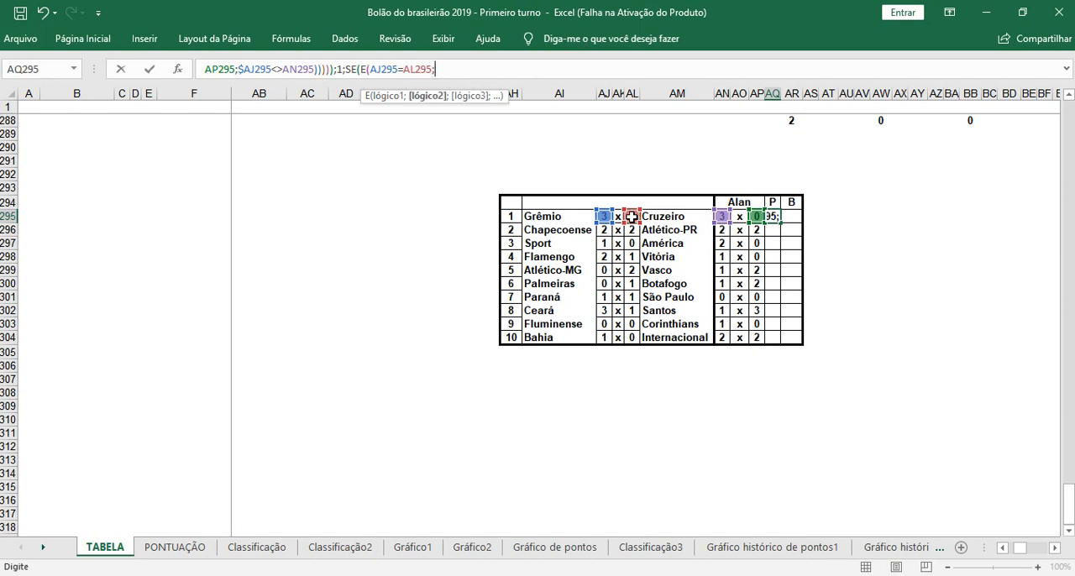
# Step: Add the conditions AN295=AP295 and AJ295=AN295 to the new E function, close it, and give 2 as the SE's value if true
pyautogui.click(722, 216)
pyautogui.write('=')
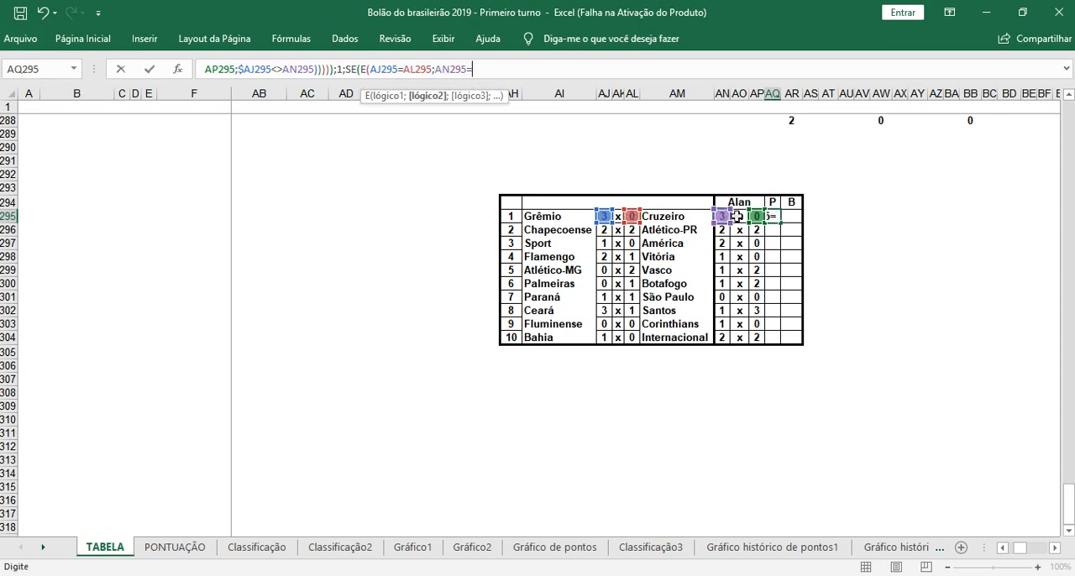
pyautogui.click(756, 216)
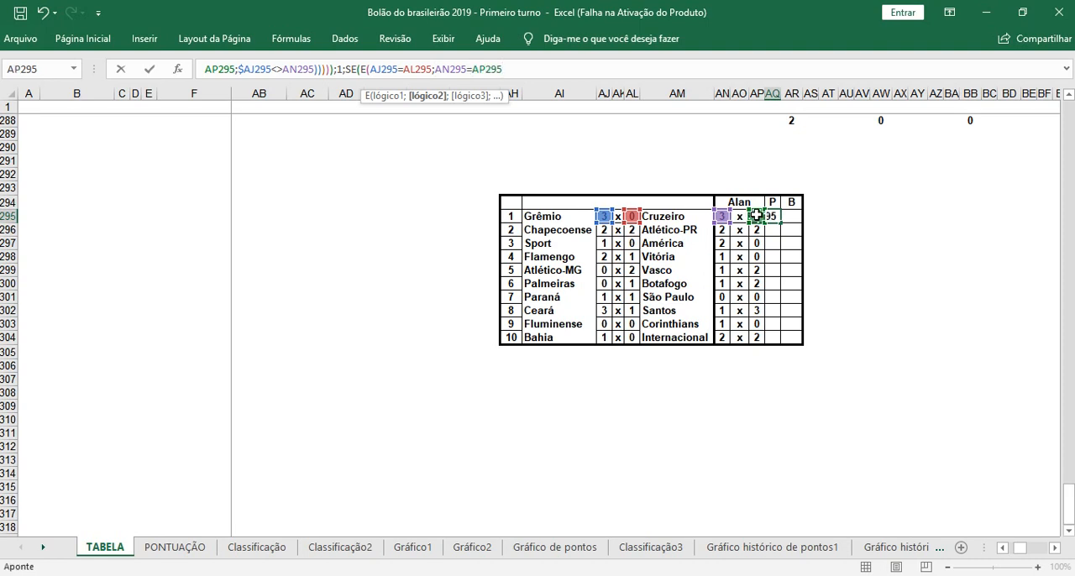
pyautogui.write(';')
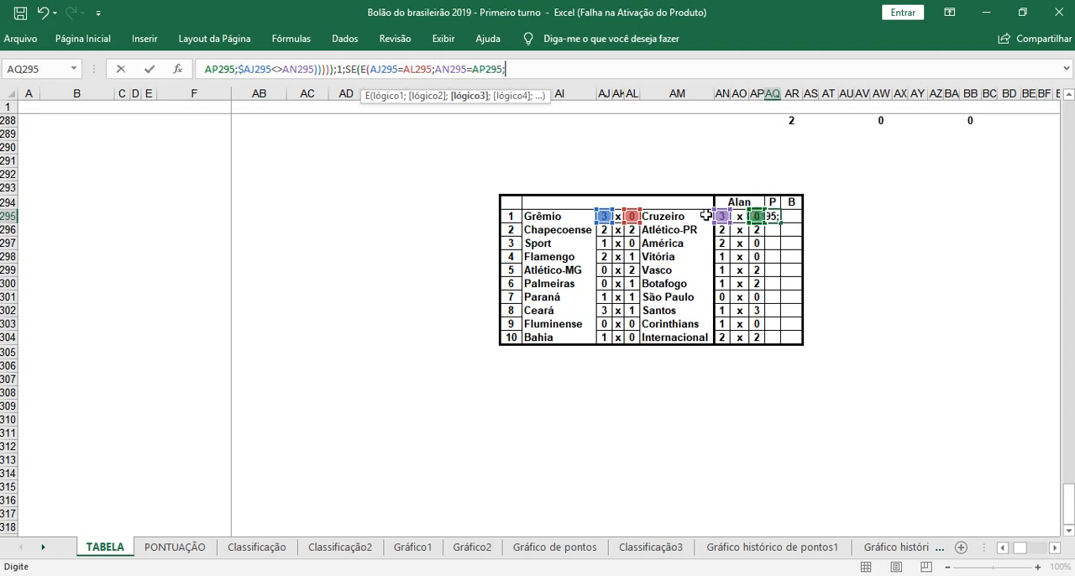
pyautogui.click(604, 217)
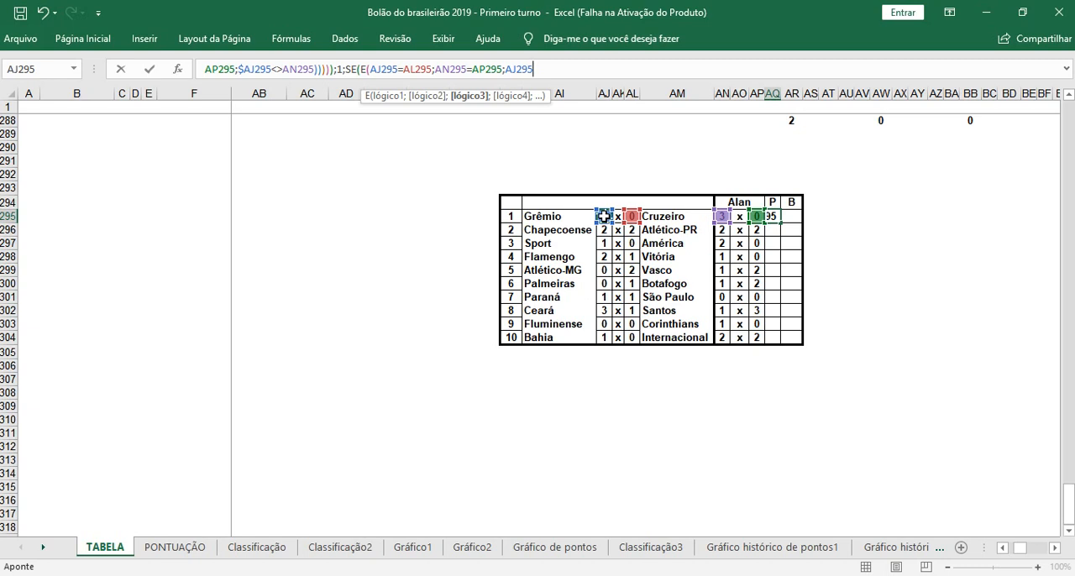
pyautogui.write('=')
pyautogui.click(722, 217)
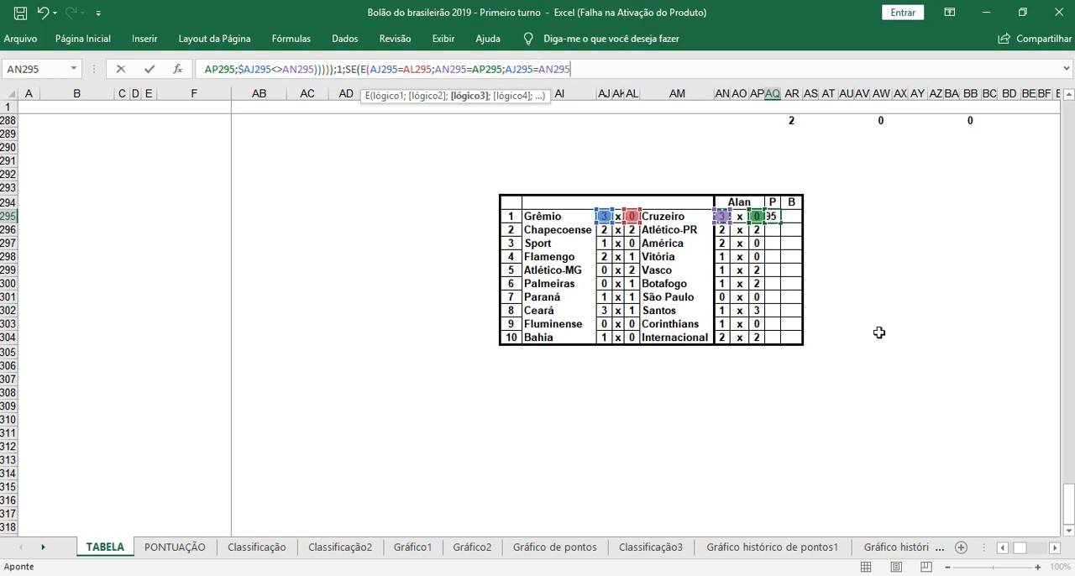
pyautogui.write(');2')
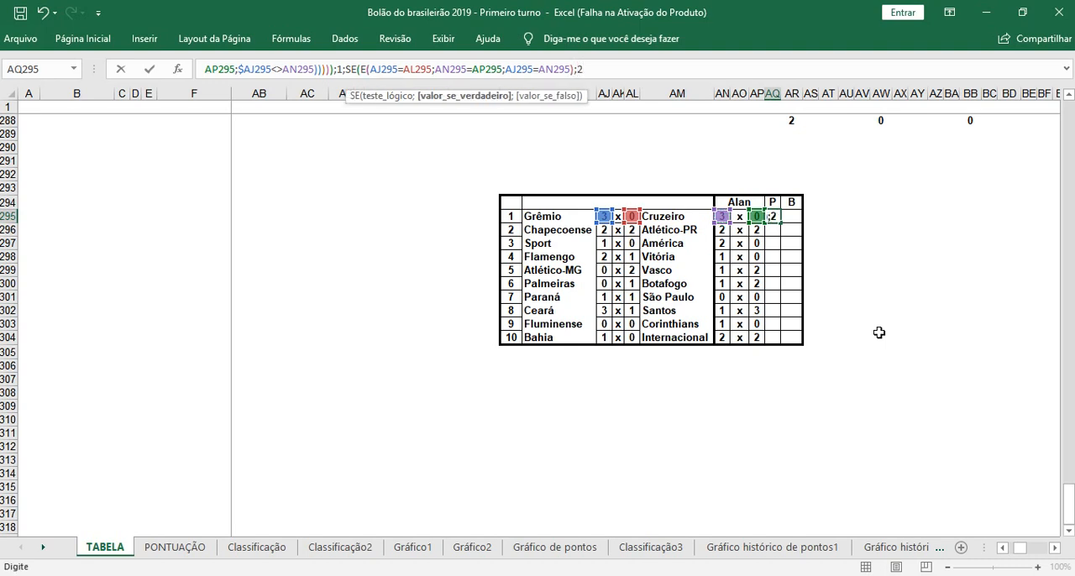
pyautogui.write(';SE')
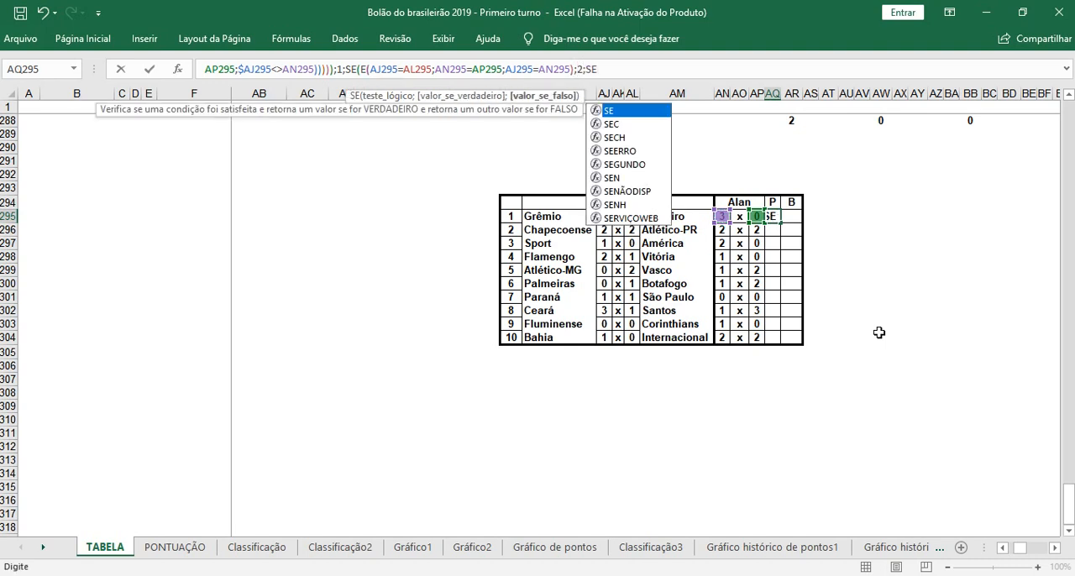
pyautogui.write('(')
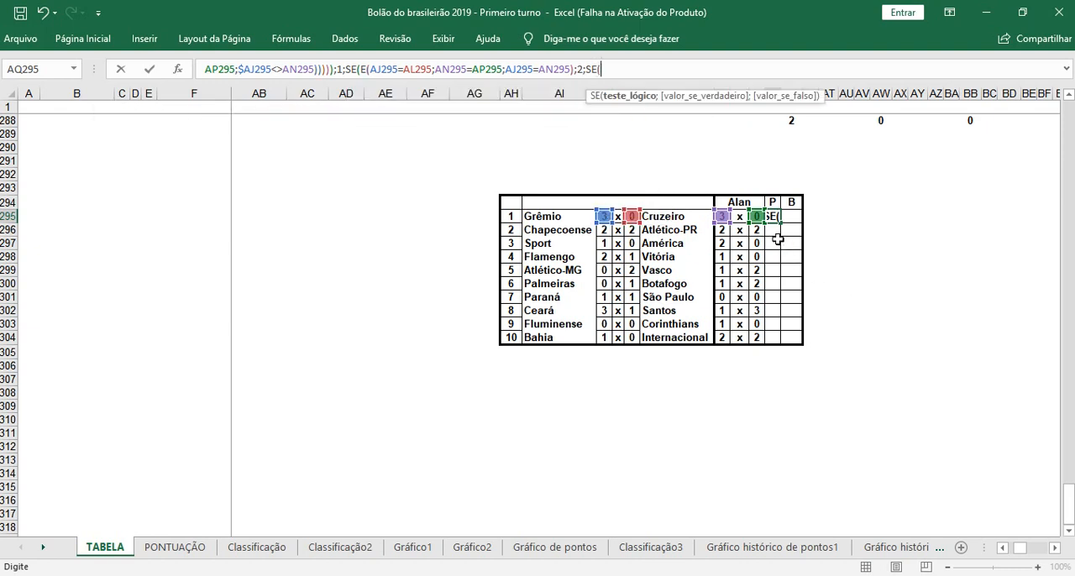
pyautogui.write('E')
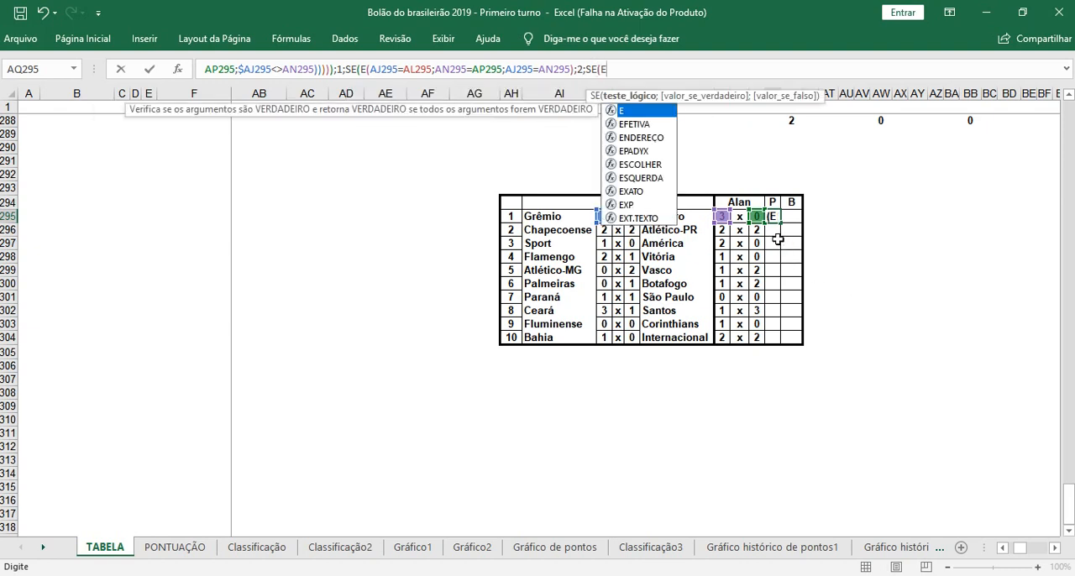
pyautogui.write('(')
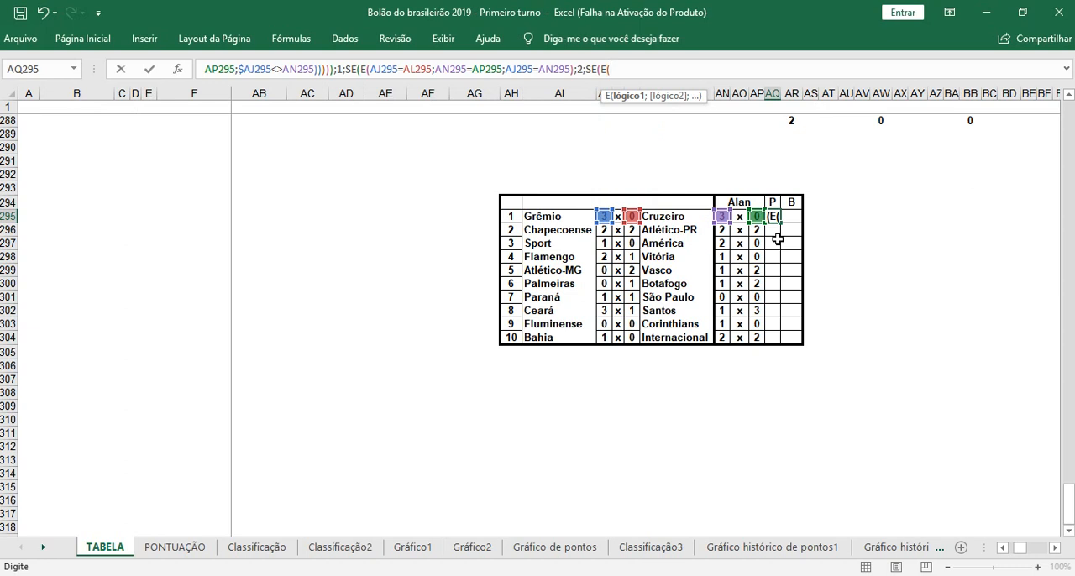
# Step: Nest another SE as the value if false, testing an E function whose first condition is AJ295=AP295
pyautogui.click(604, 216)
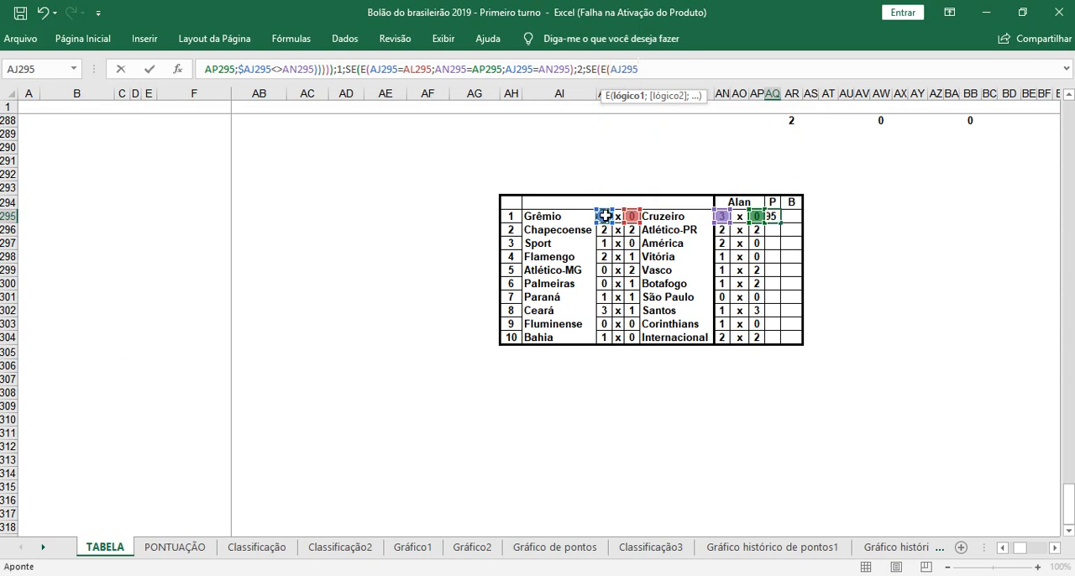
pyautogui.write('=')
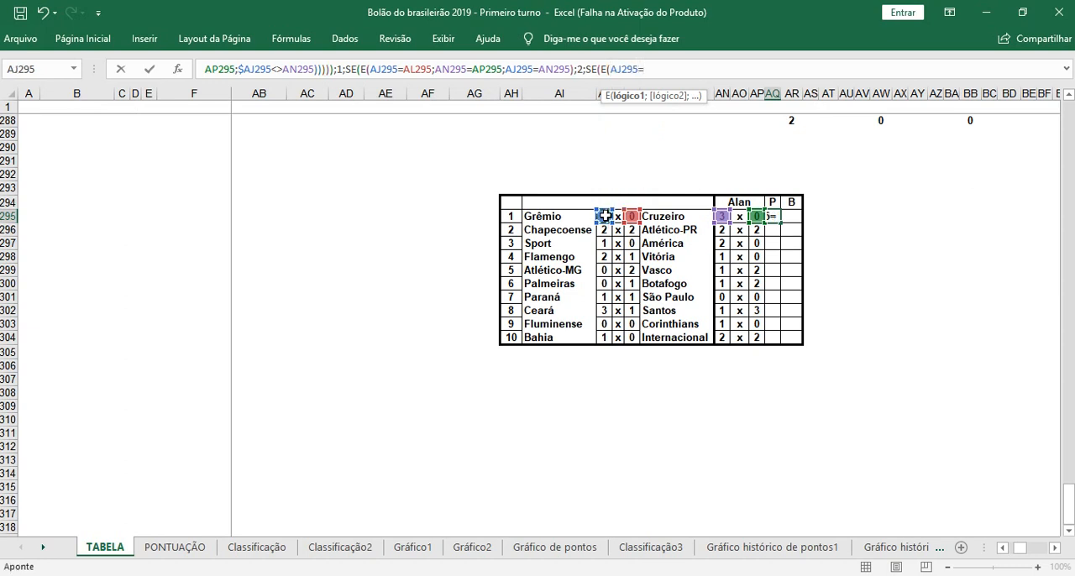
pyautogui.click(758, 216)
pyautogui.write(';')
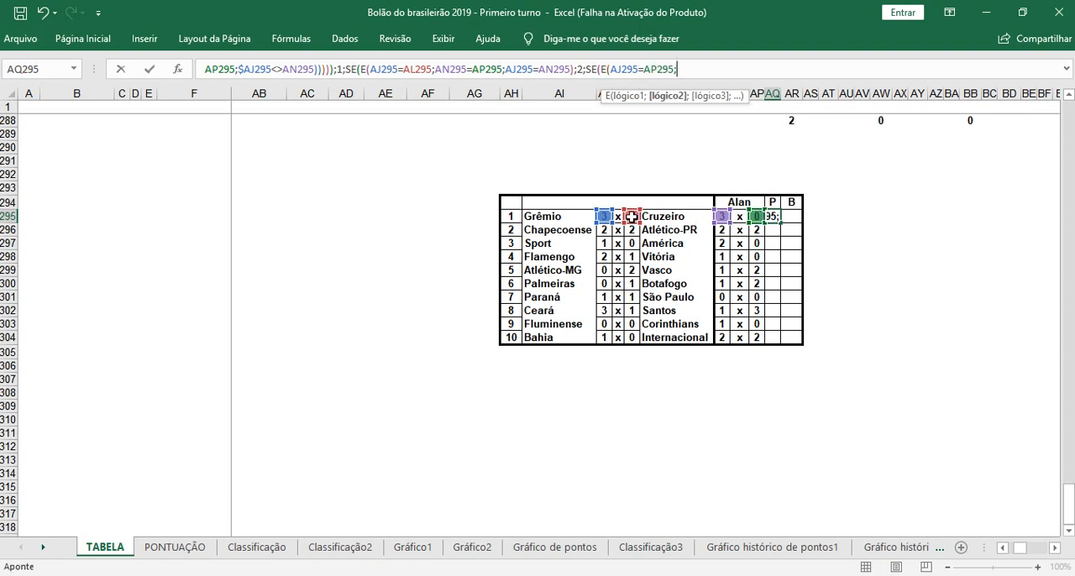
# Step: Add the conditions AL295=AN295 and AJ295<>AL295 to this E function and close it
pyautogui.click(631, 217)
pyautogui.write('=')
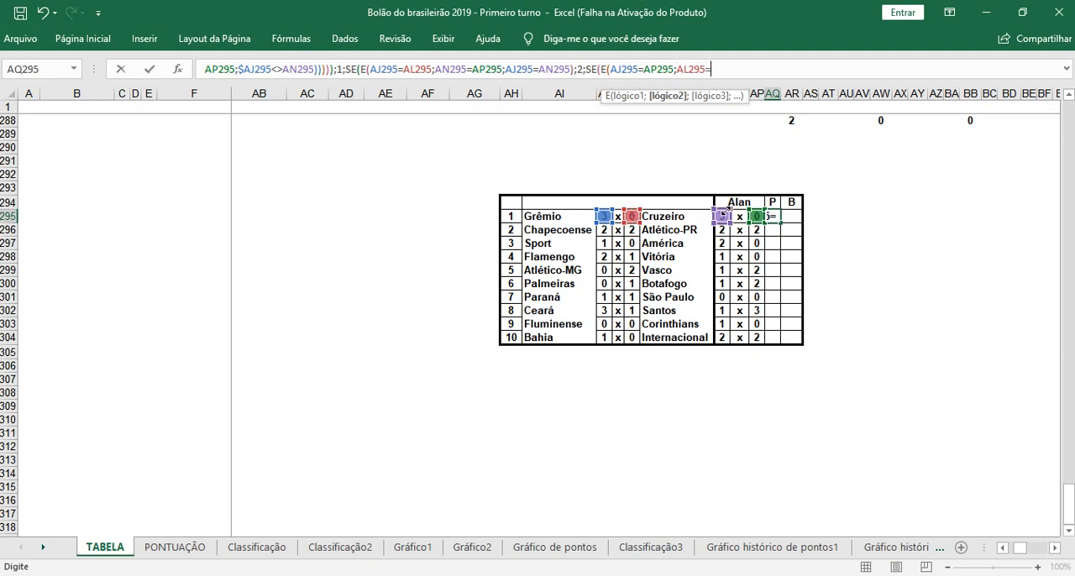
pyautogui.click(720, 216)
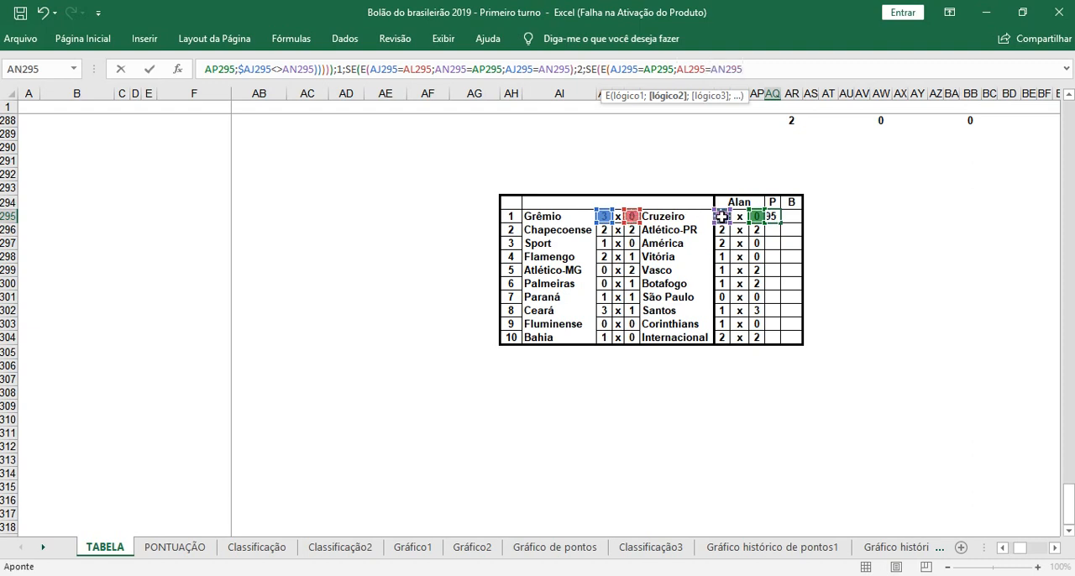
pyautogui.write(';')
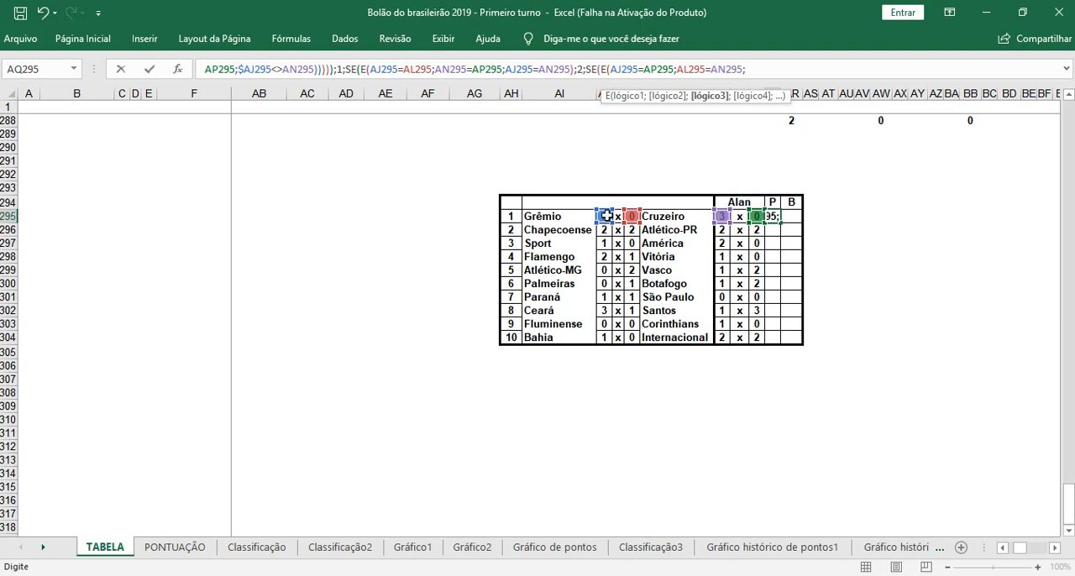
pyautogui.click(605, 216)
pyautogui.write('<>')
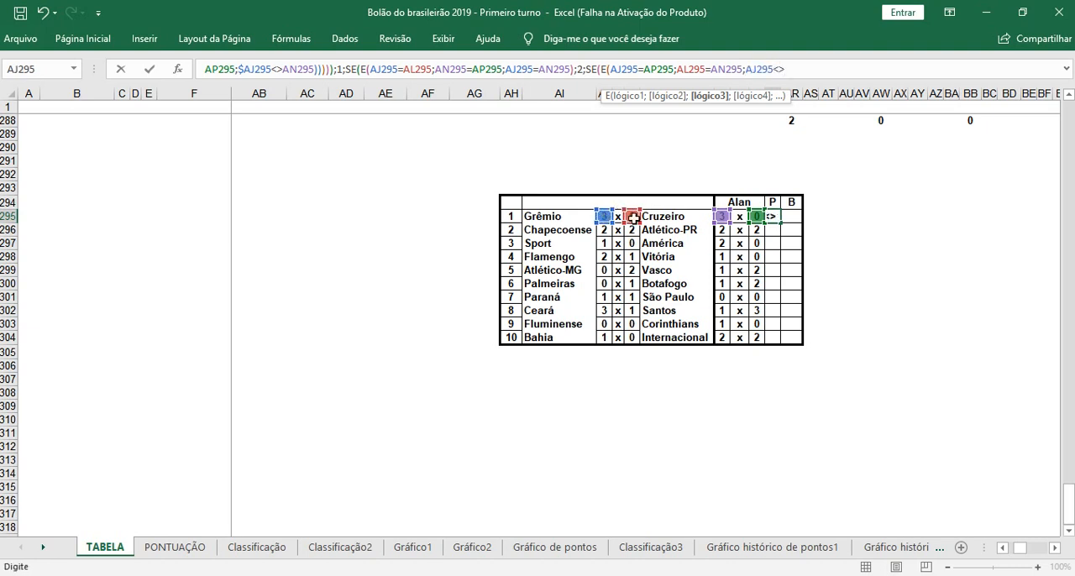
pyautogui.click(635, 218)
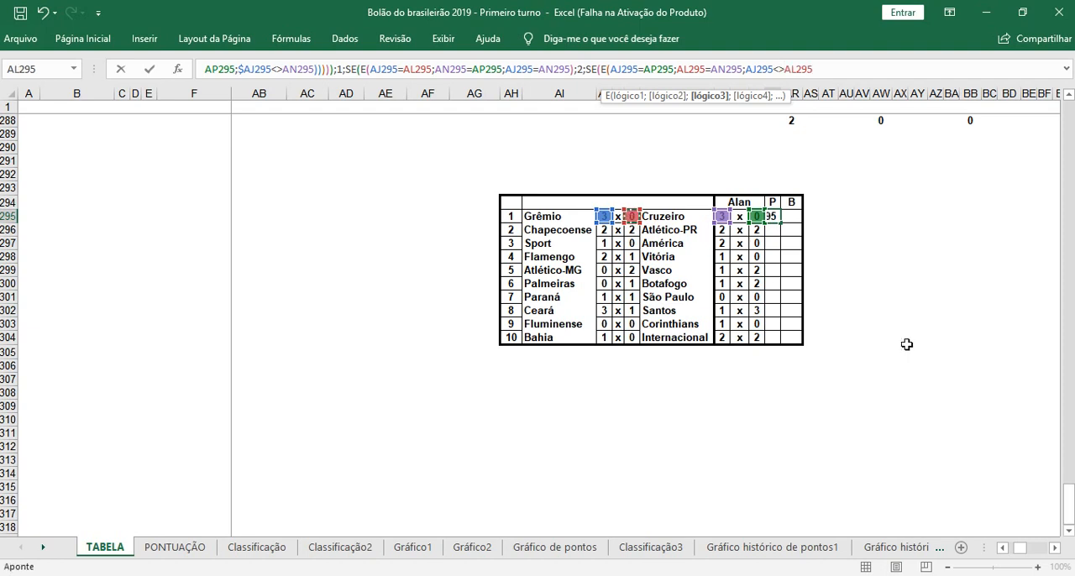
pyautogui.write(');')
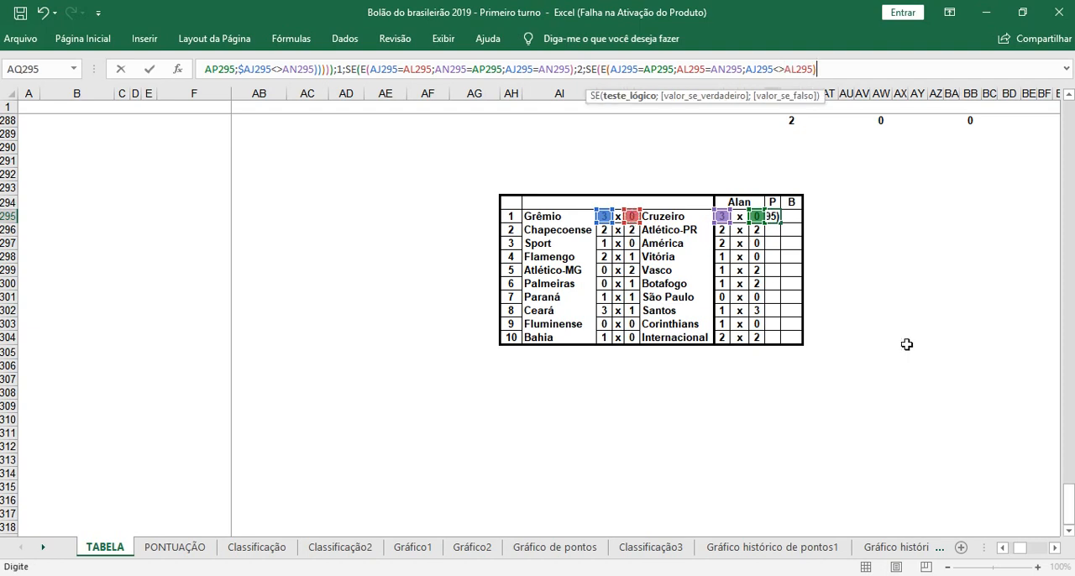
pyautogui.write('-2')
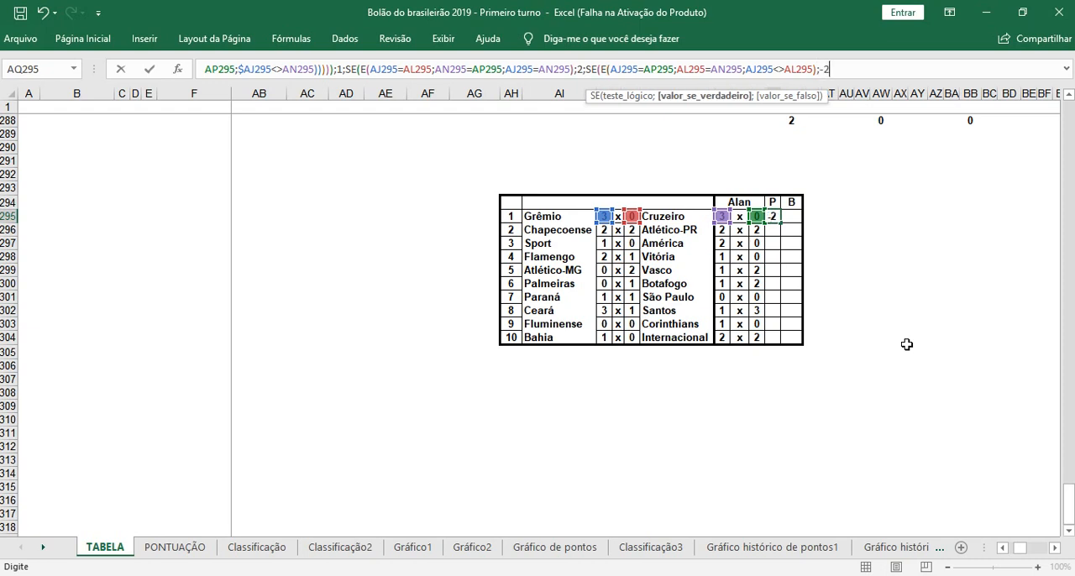
# Step: Give -2 as the SE's value if true, and column-lock the AJ295 and AL295 references in the E function that returns 2
pyautogui.click(370, 72)
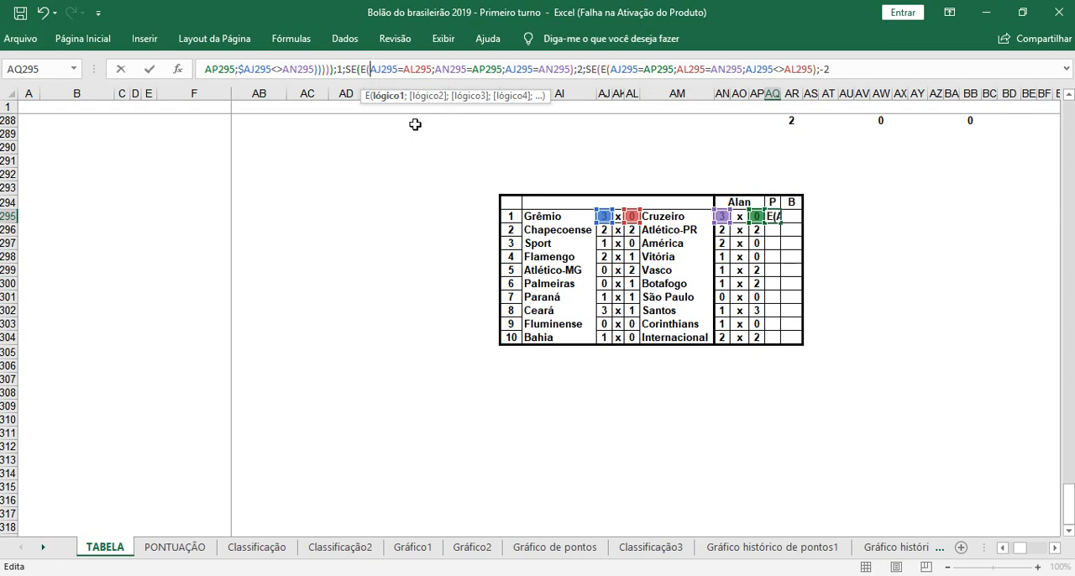
pyautogui.write('$')
pyautogui.click(410, 69)
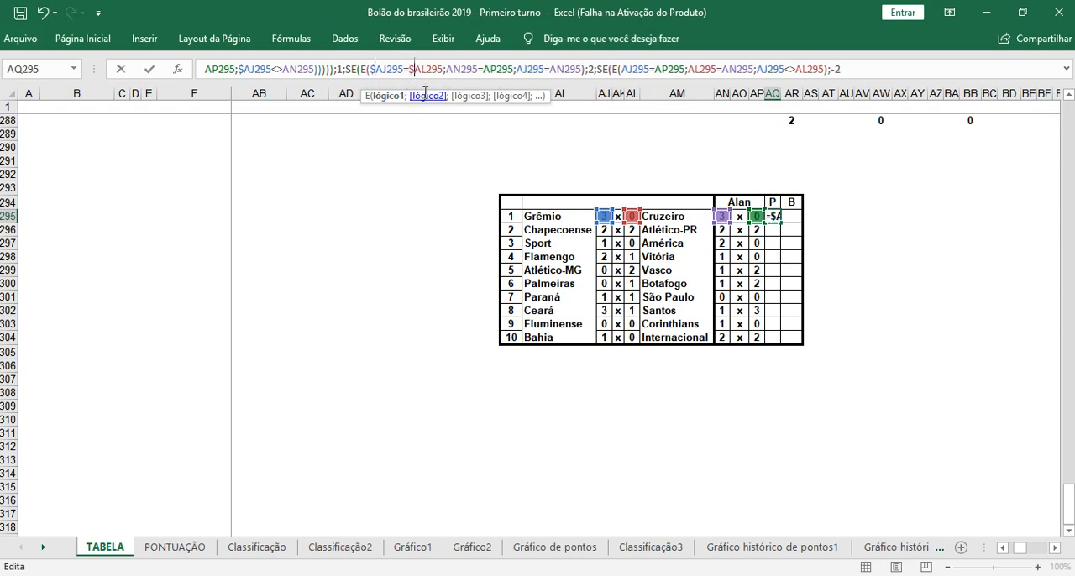
pyautogui.write('$')
pyautogui.click(516, 70)
pyautogui.write('$')
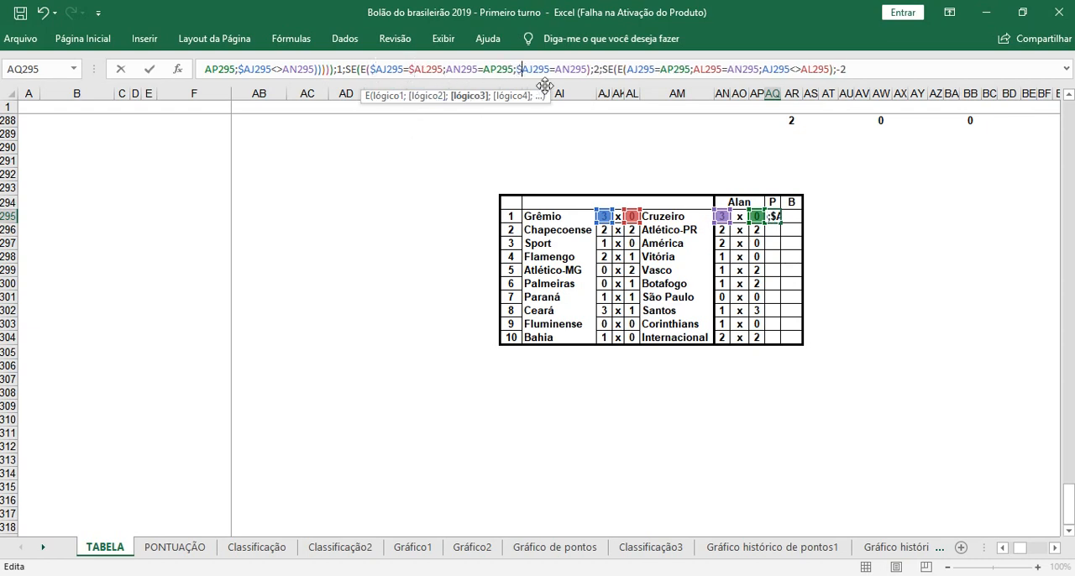
# Step: Column-lock all AJ295 and AL295 references in the E function that returns -2
pyautogui.click(628, 70)
pyautogui.write('$')
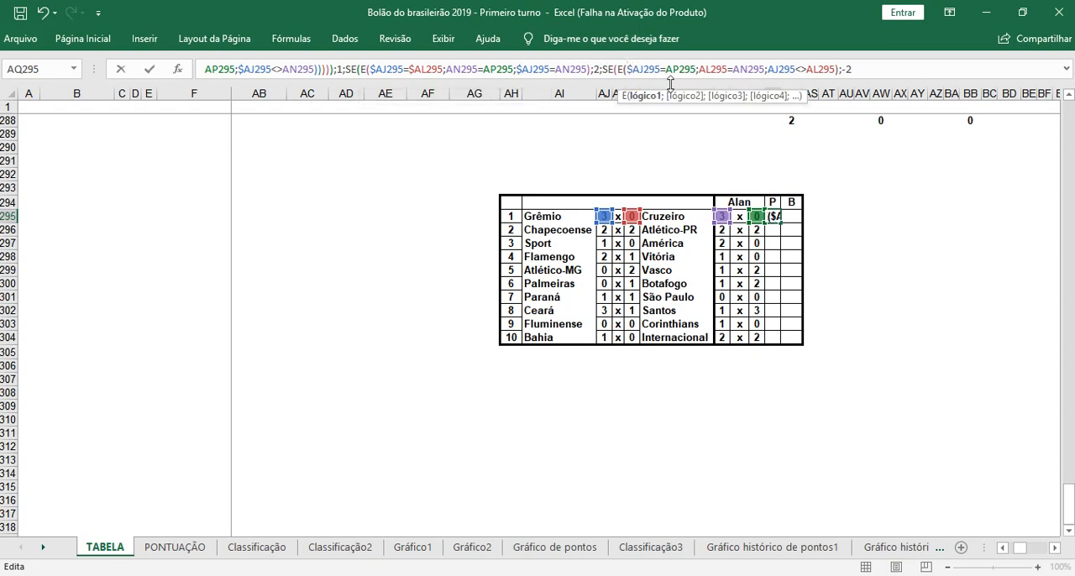
pyautogui.click(701, 69)
pyautogui.write('$')
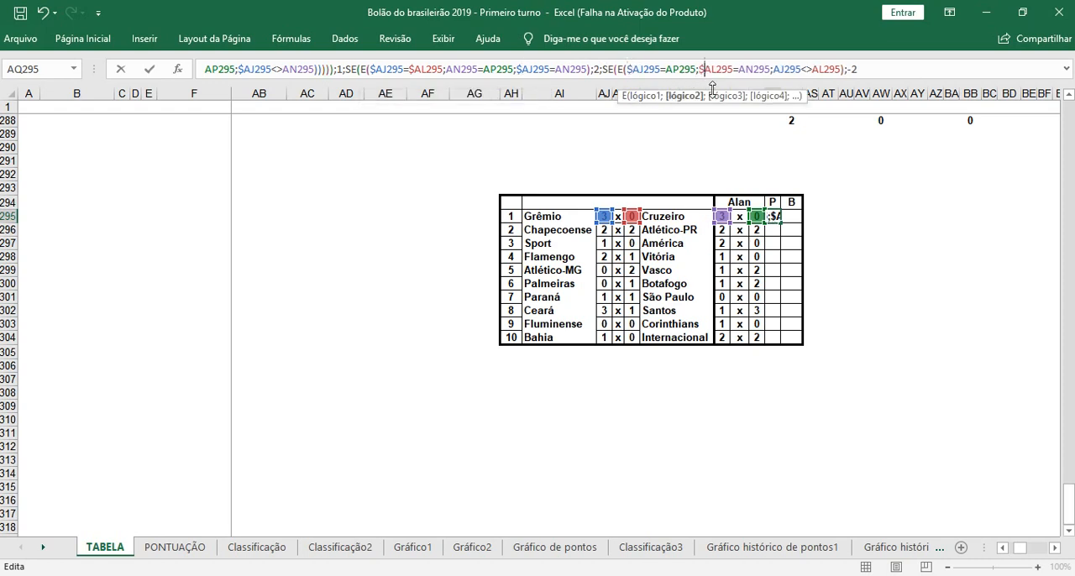
pyautogui.click(771, 69)
pyautogui.write('$')
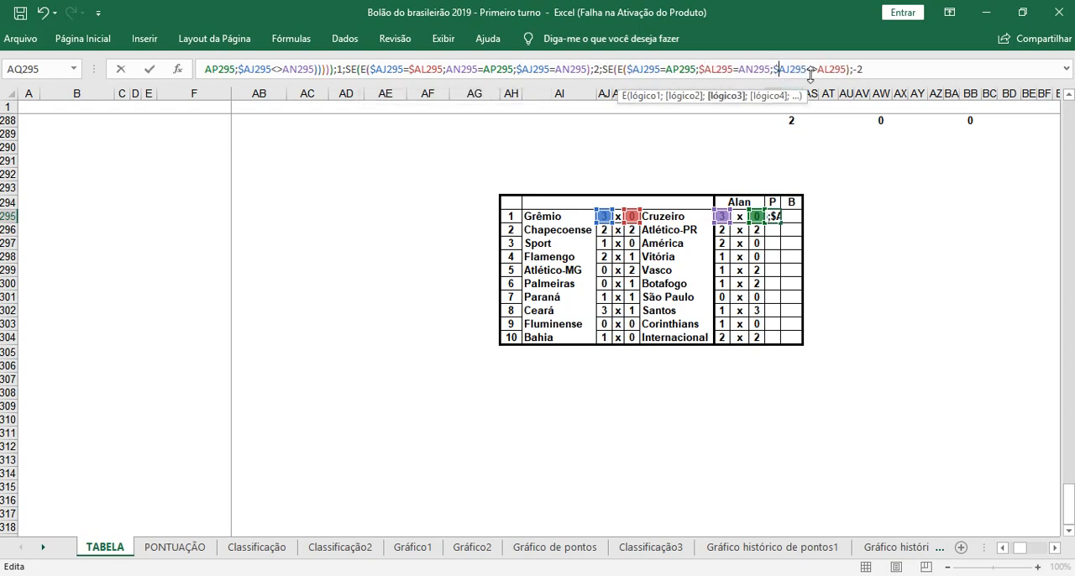
pyautogui.click(819, 69)
pyautogui.write('$')
# Step: Give 0 as the final value if false, close all the nested SE functions and enter the formula in AQ295
pyautogui.click(883, 74)
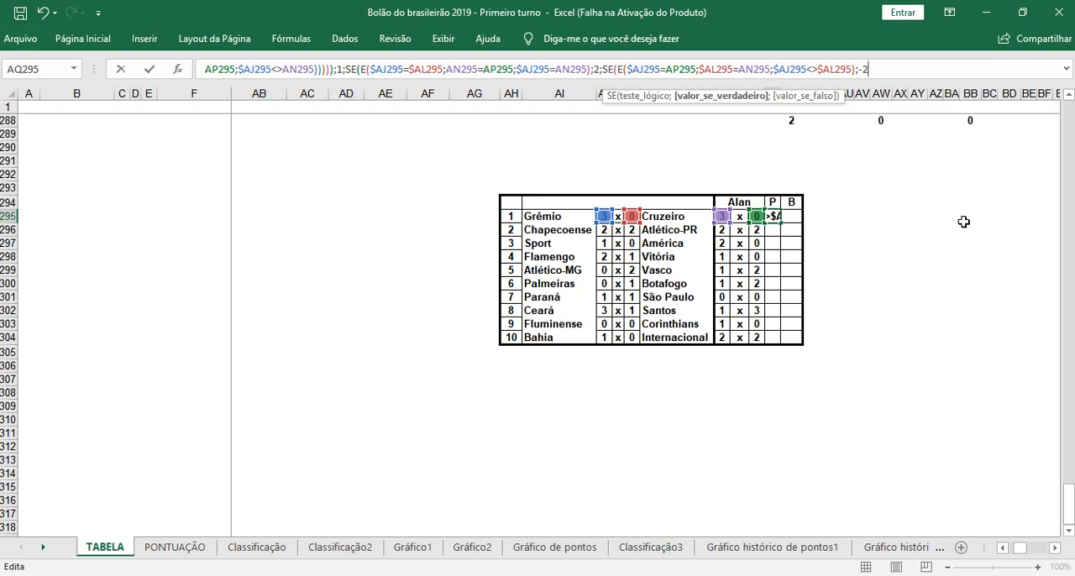
pyautogui.write(';')
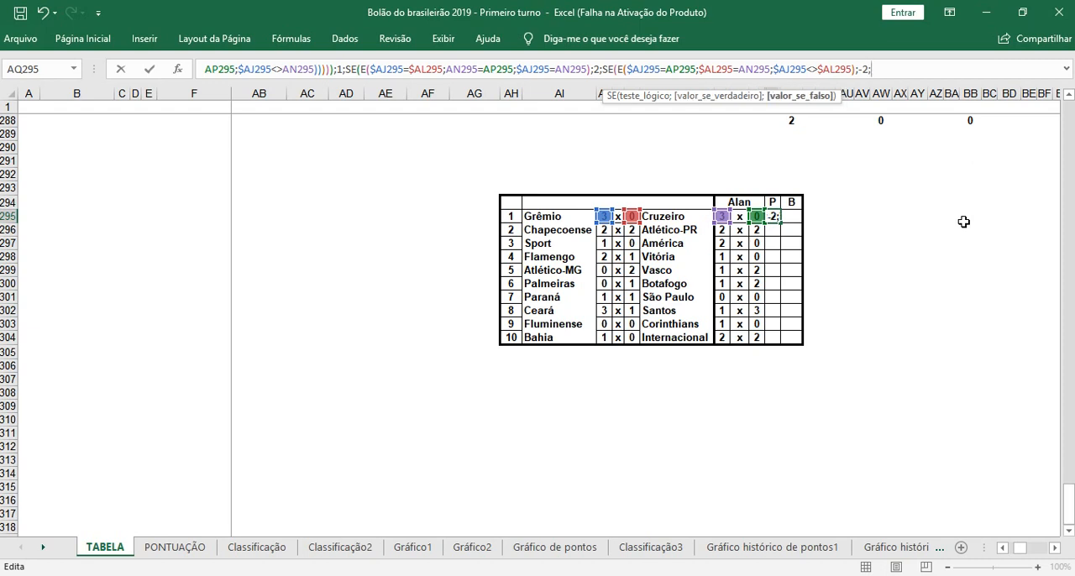
pyautogui.write('0')
pyautogui.write(')))))')
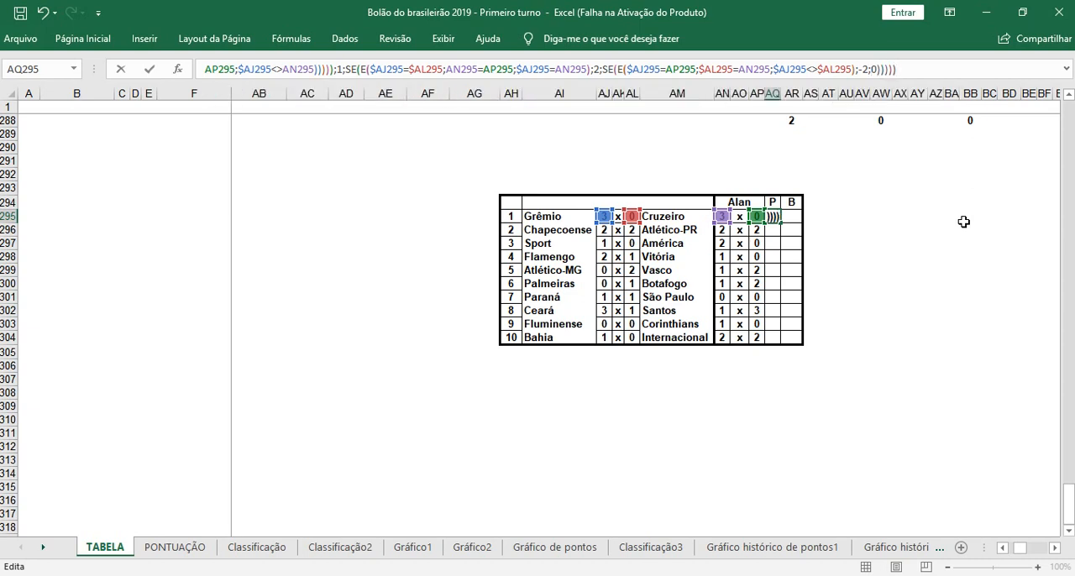
pyautogui.press('Return')
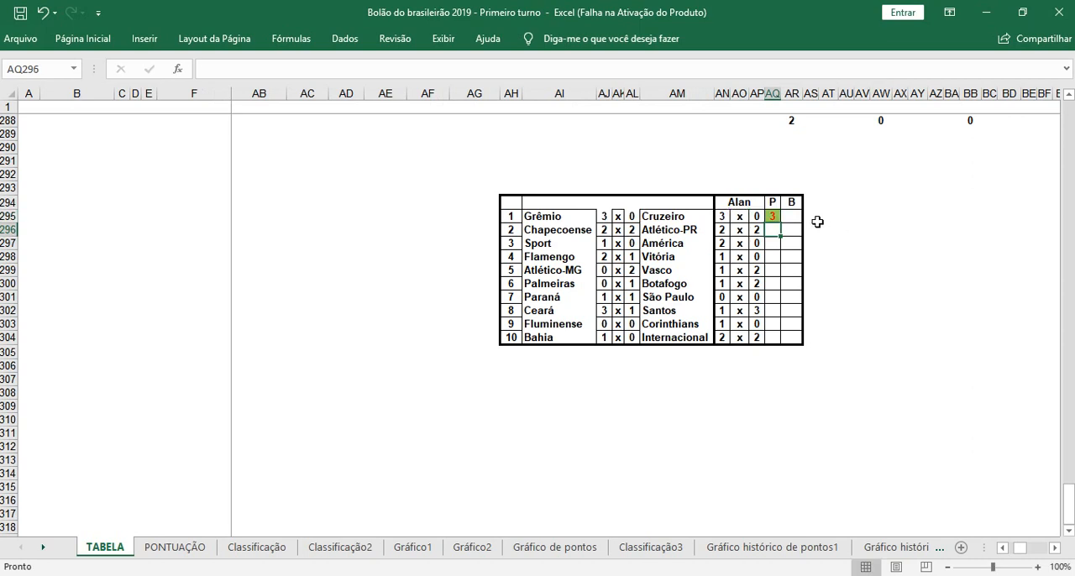
# Step: Test the P formula on the first match by setting Grêmio's goals to 2 and then 0, and Cruzeiro's goals to 3
pyautogui.click(773, 216)
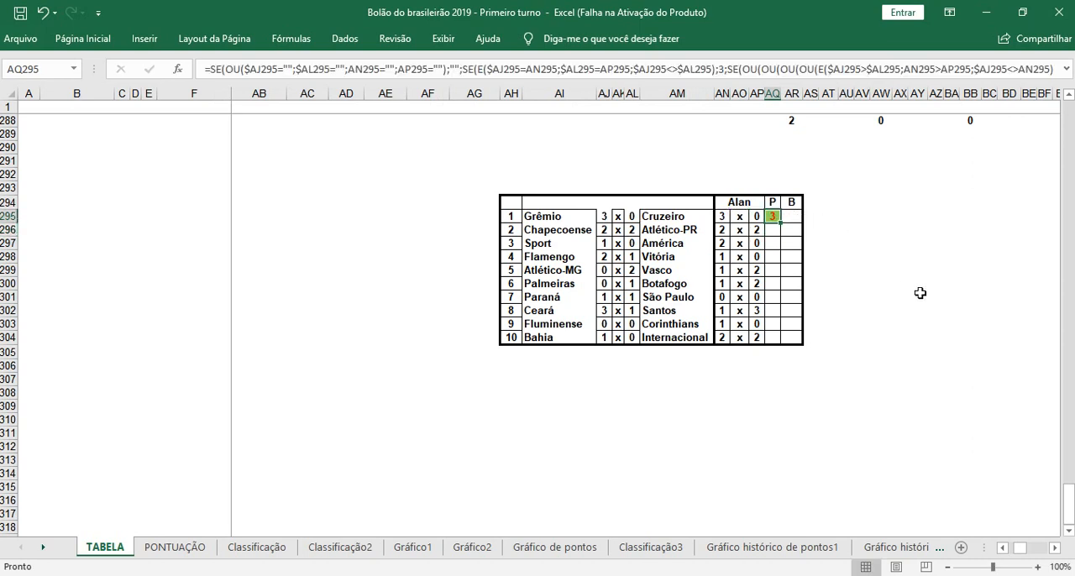
pyautogui.click(605, 215)
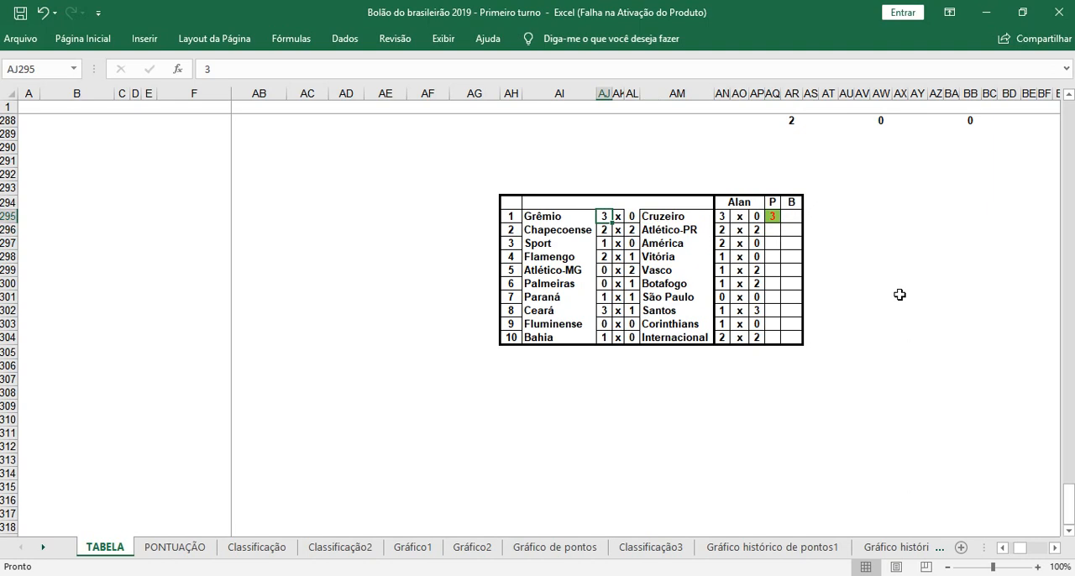
pyautogui.write('2')
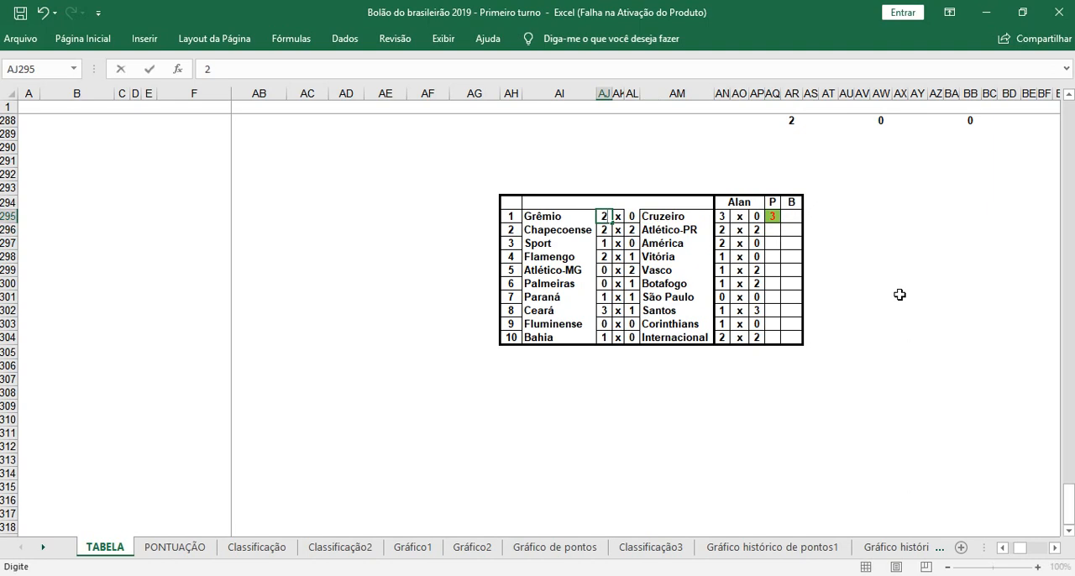
pyautogui.press('Return')
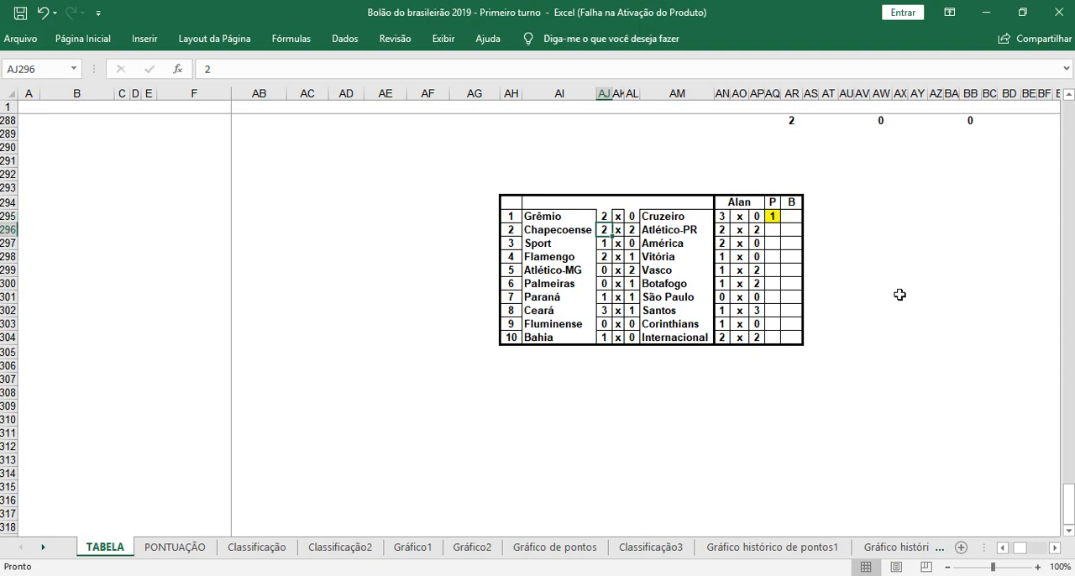
pyautogui.press('Up')
pyautogui.write('0')
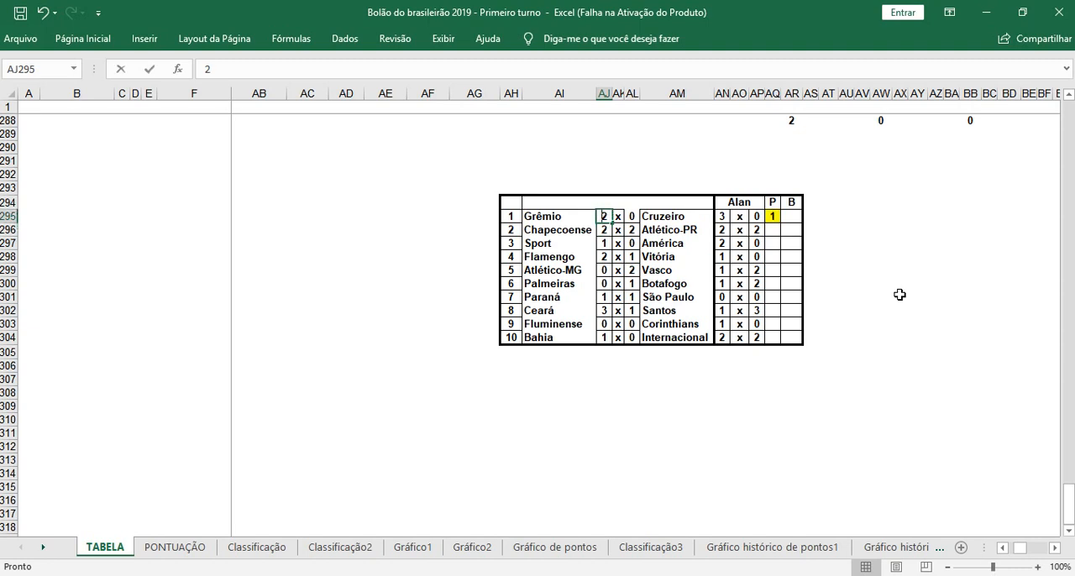
pyautogui.press('Right')
pyautogui.press('Right')
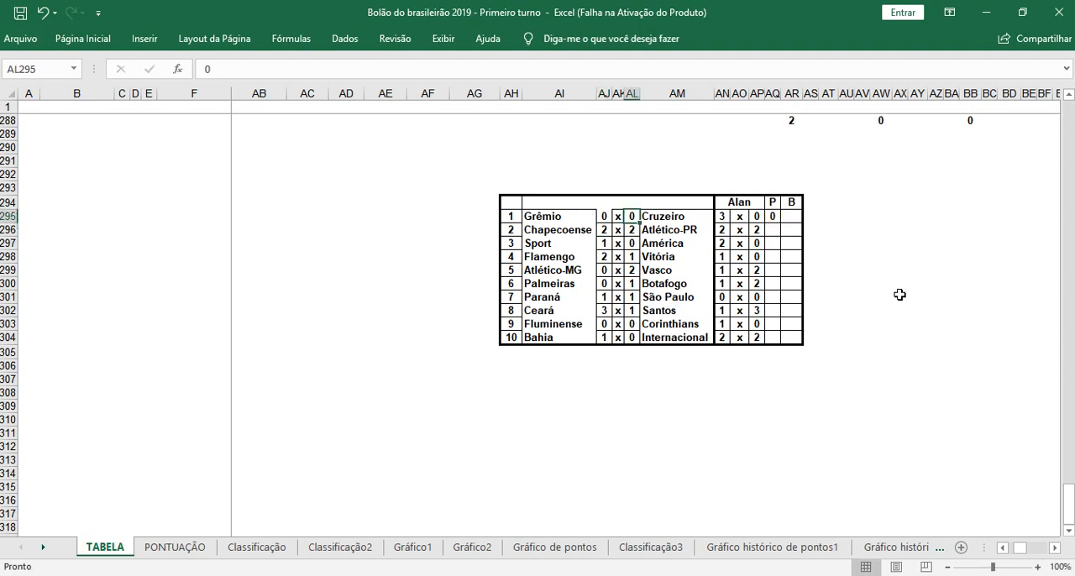
pyautogui.write('3')
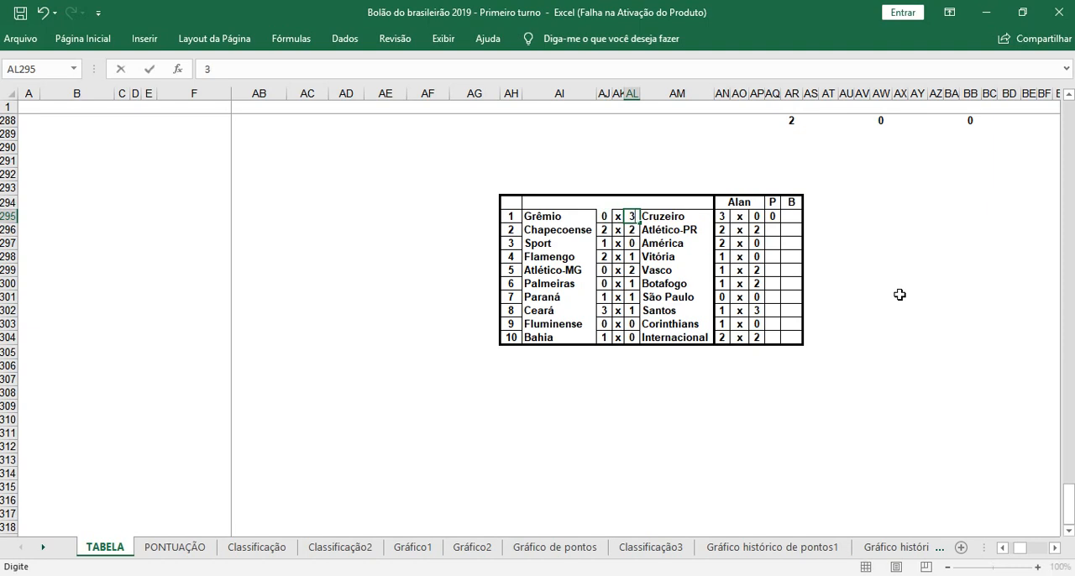
pyautogui.press('Up')
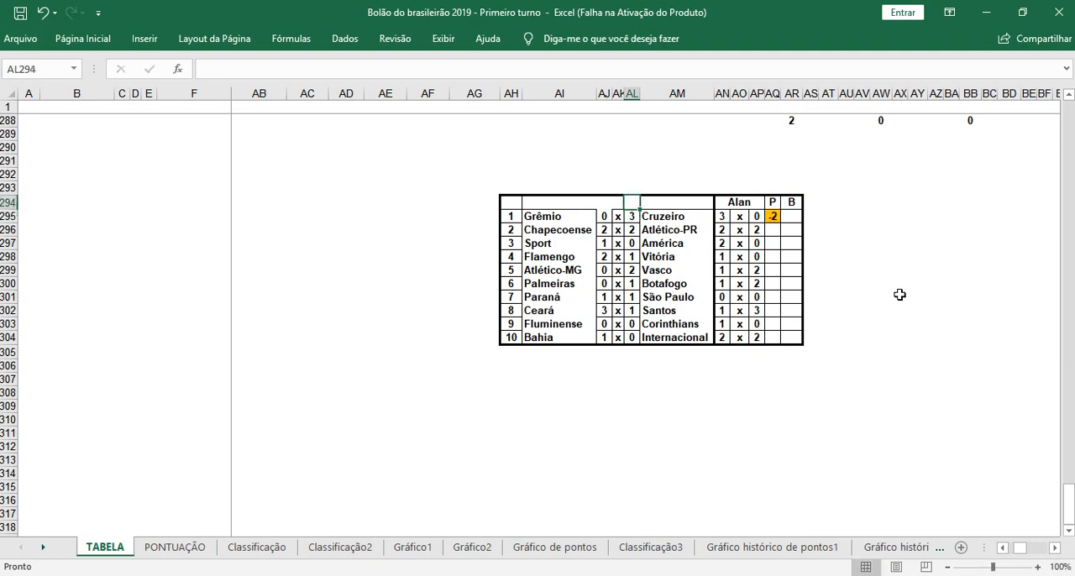
# Step: Set the first match's result back to Grêmio 3 x 0 Cruzeiro
pyautogui.click(774, 218)
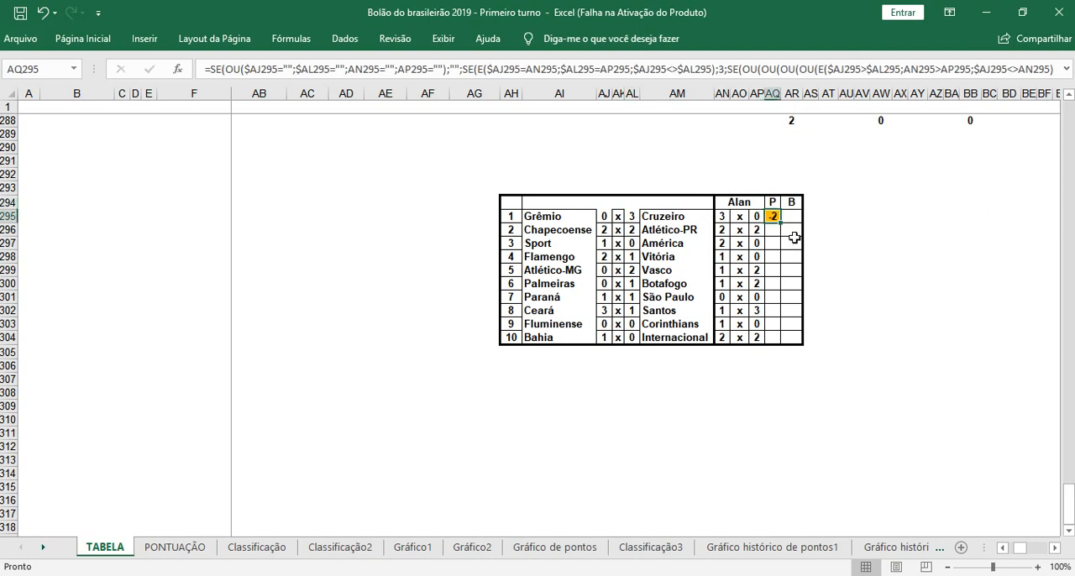
pyautogui.click(611, 217)
pyautogui.write('3')
pyautogui.press('Right')
pyautogui.press('Right')
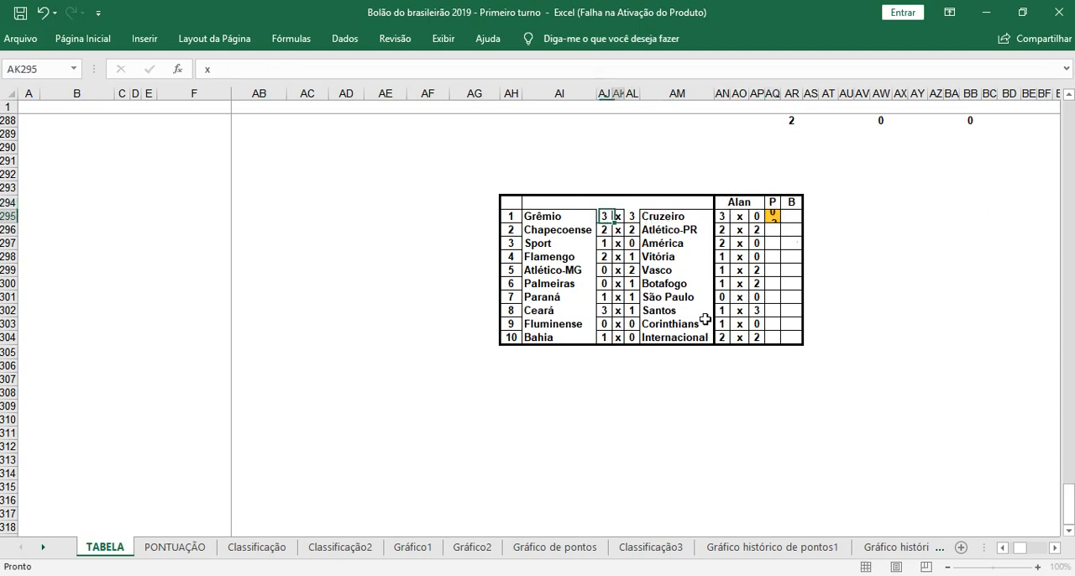
pyautogui.write('0')
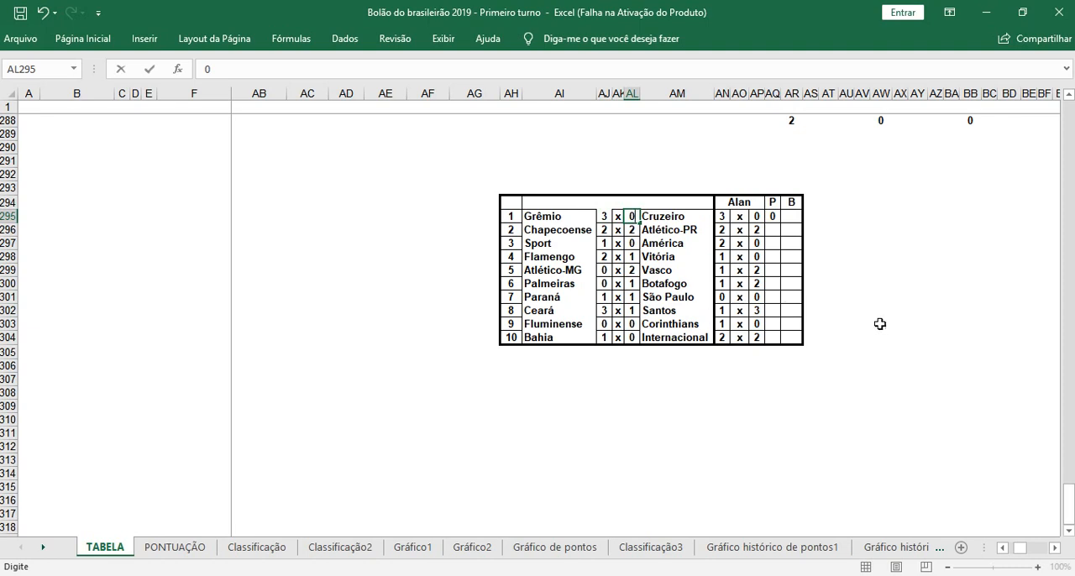
pyautogui.click(899, 299)
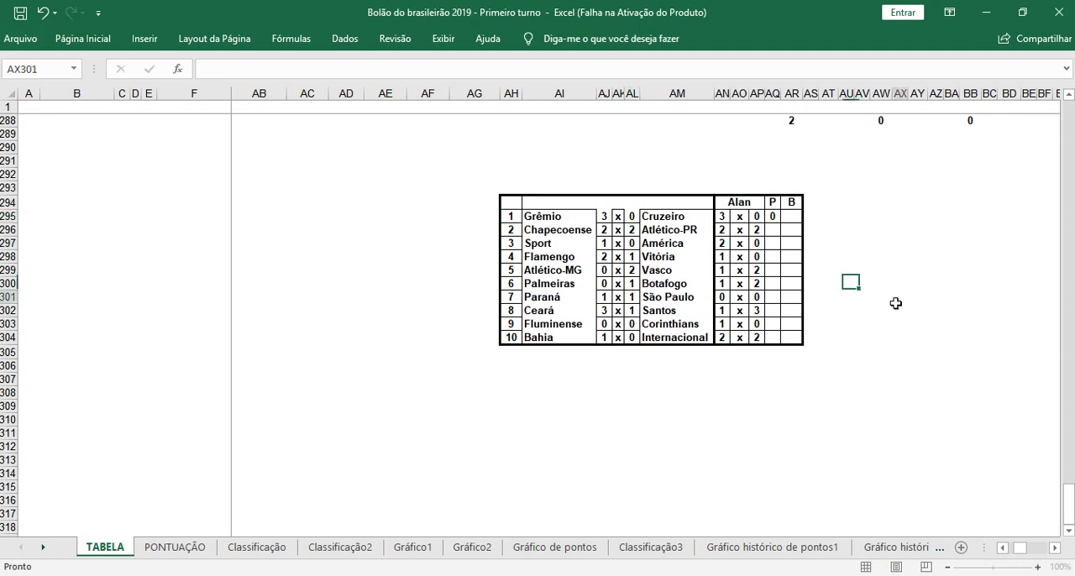
# Step: Copy the P formula from AQ295 and paste only the formula into AQ296:AQ304 for the remaining matches
pyautogui.rightClick(773, 216)
pyautogui.click(817, 246)
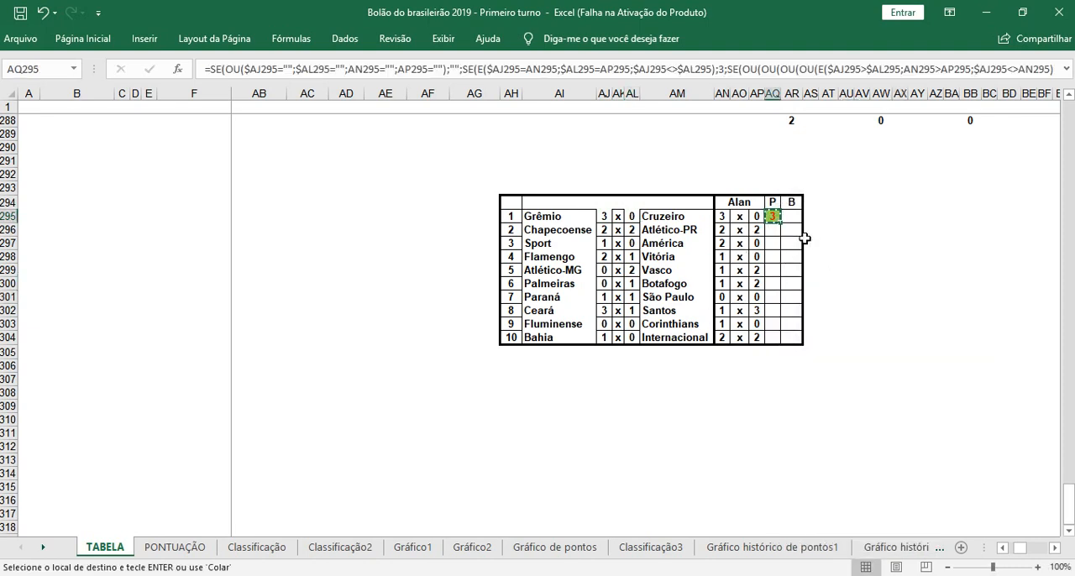
pyautogui.moveTo(773, 230); pyautogui.dragTo(775, 338)
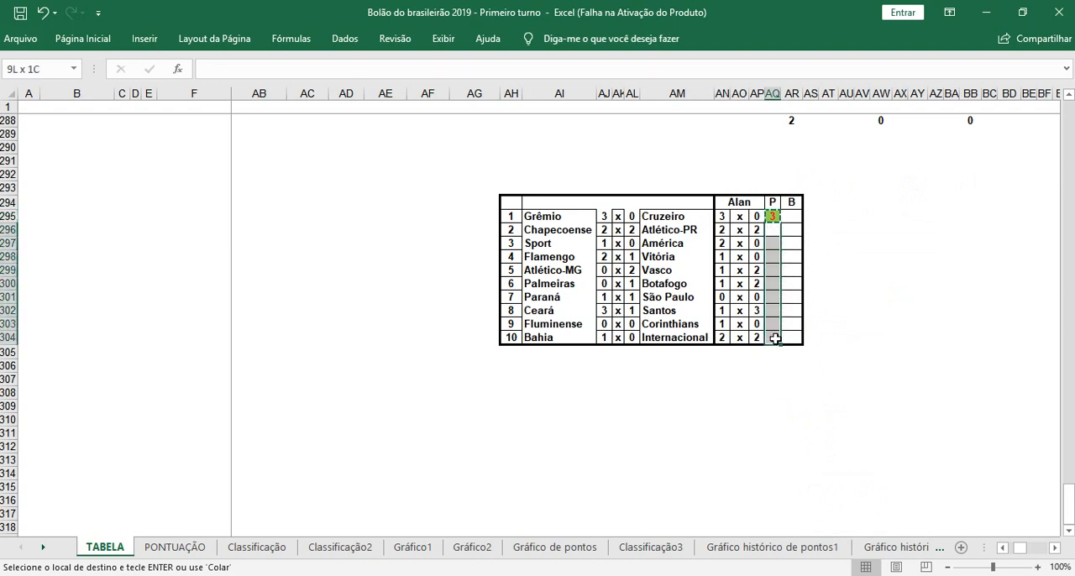
pyautogui.rightClick(775, 338)
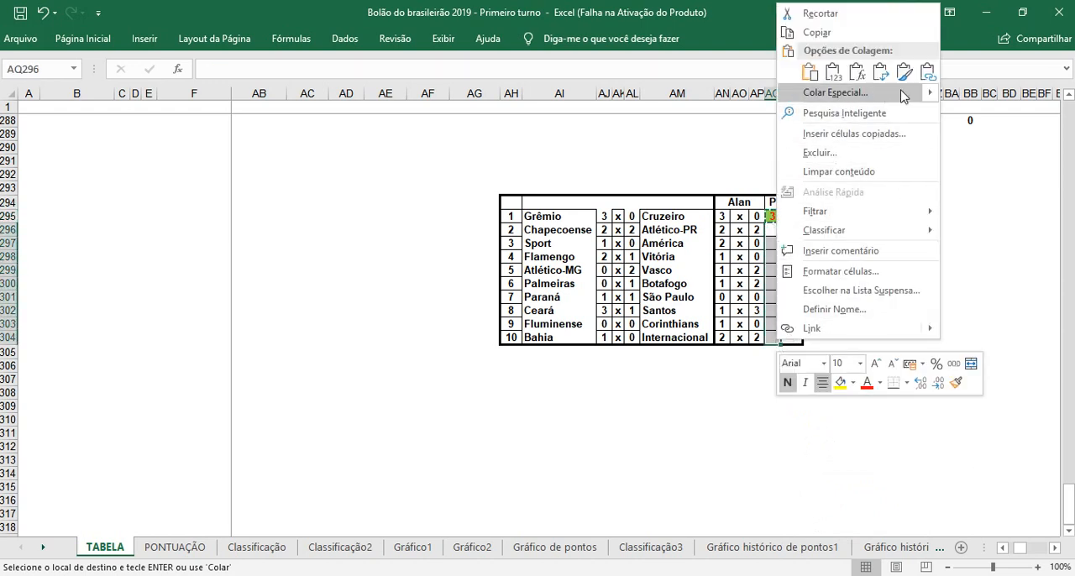
pyautogui.click(858, 73)
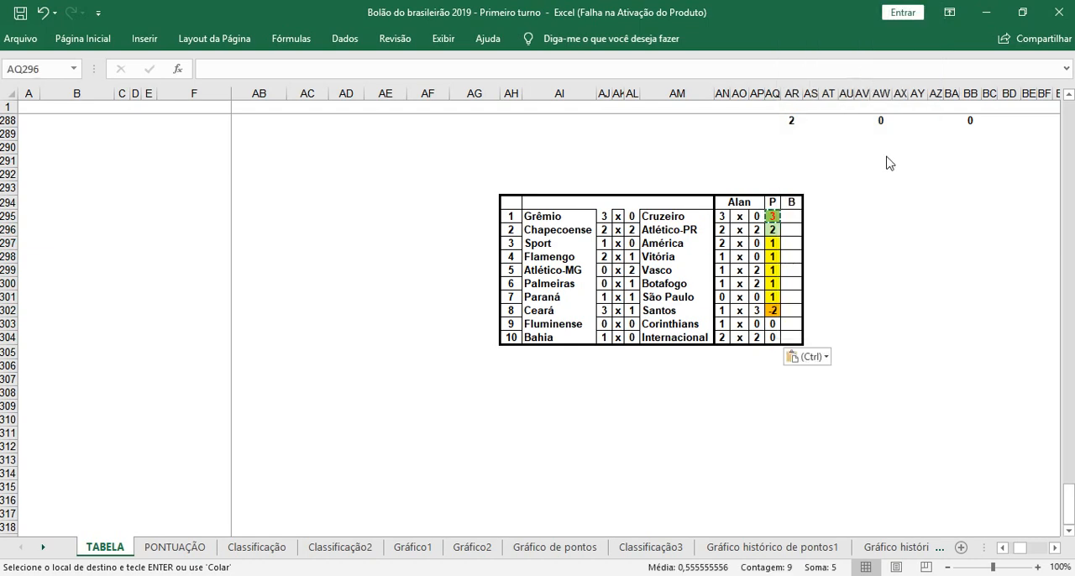
pyautogui.click(951, 447)
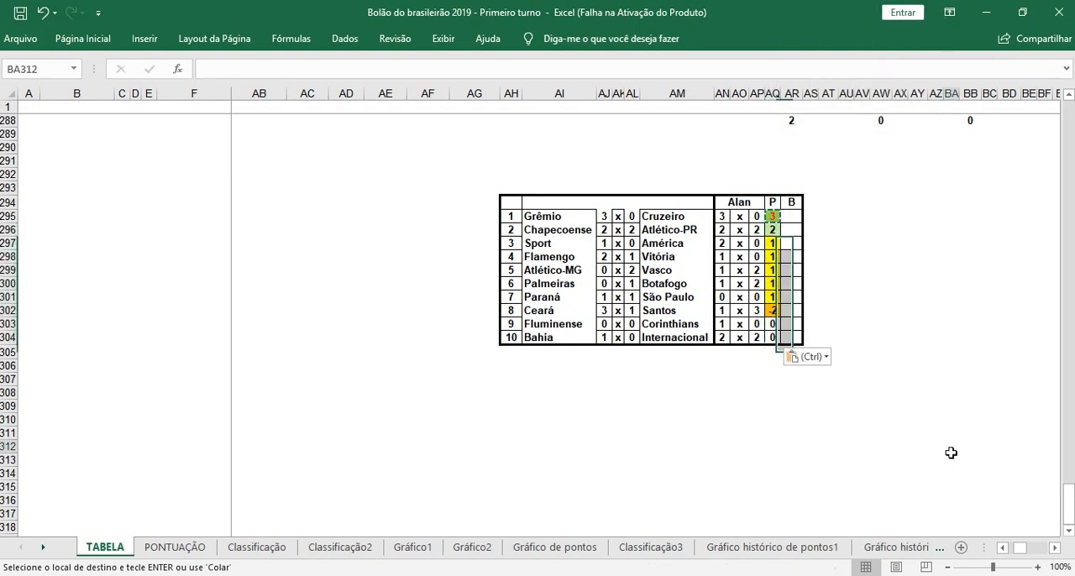
pyautogui.doubleClick(847, 282)
pyautogui.click(862, 256)
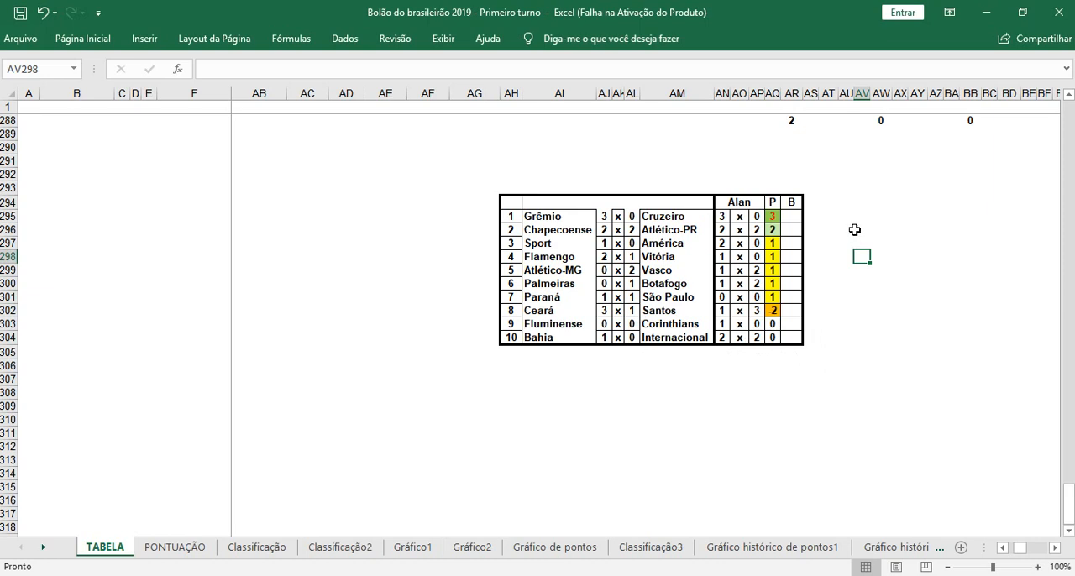
# Step: Start a formula in AR295 under B with an SE testing an OU function whose first condition is AJ295=""
pyautogui.click(795, 215)
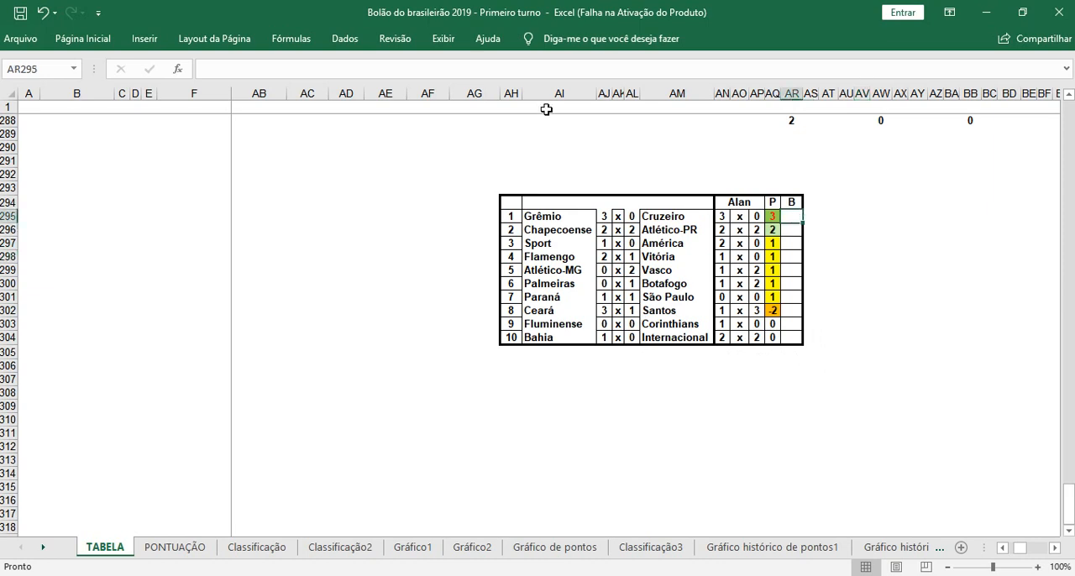
pyautogui.click(470, 69)
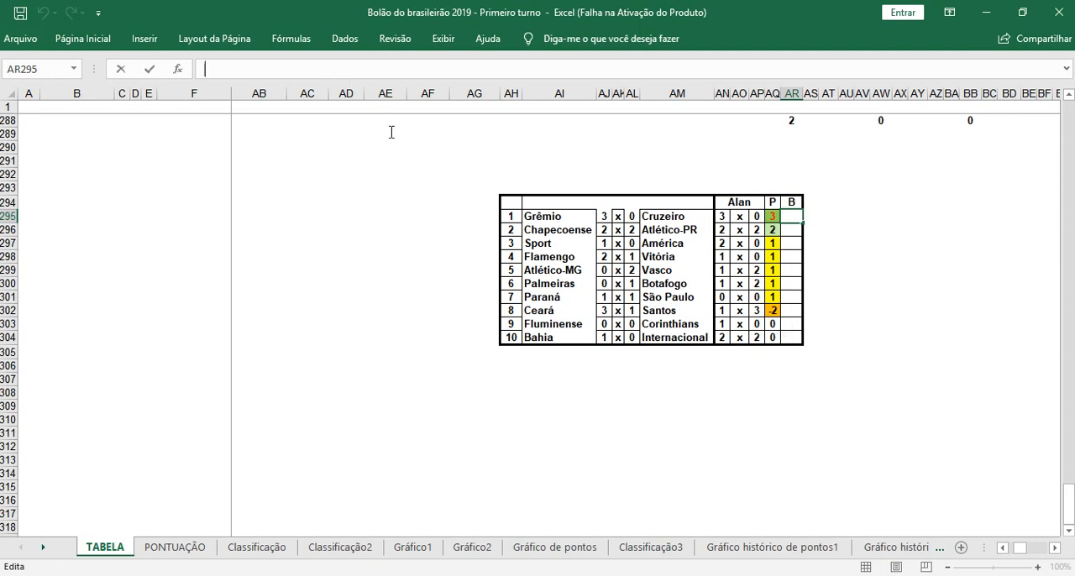
pyautogui.write('=SE')
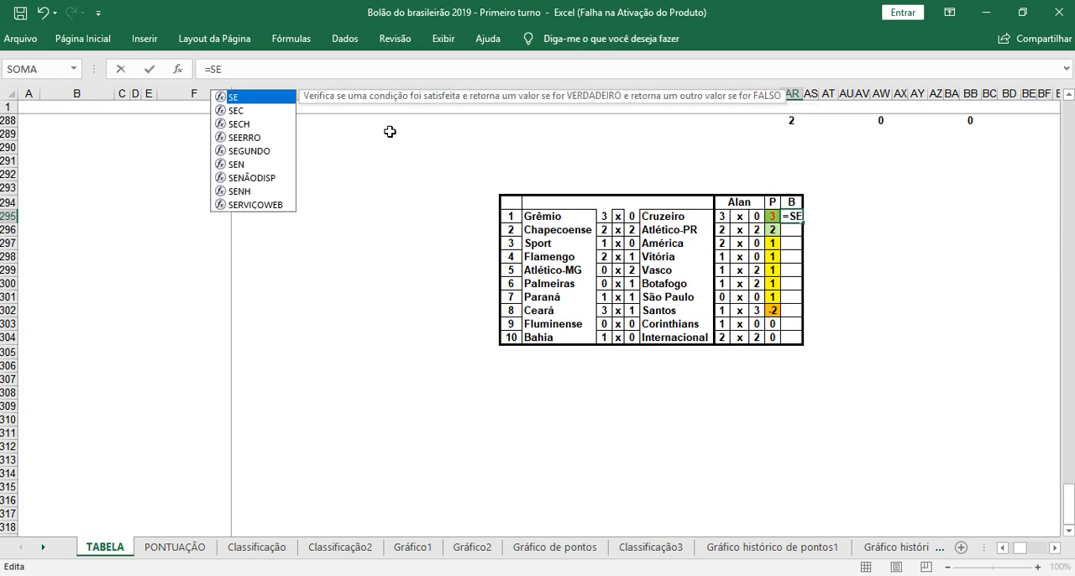
pyautogui.write('(OU(')
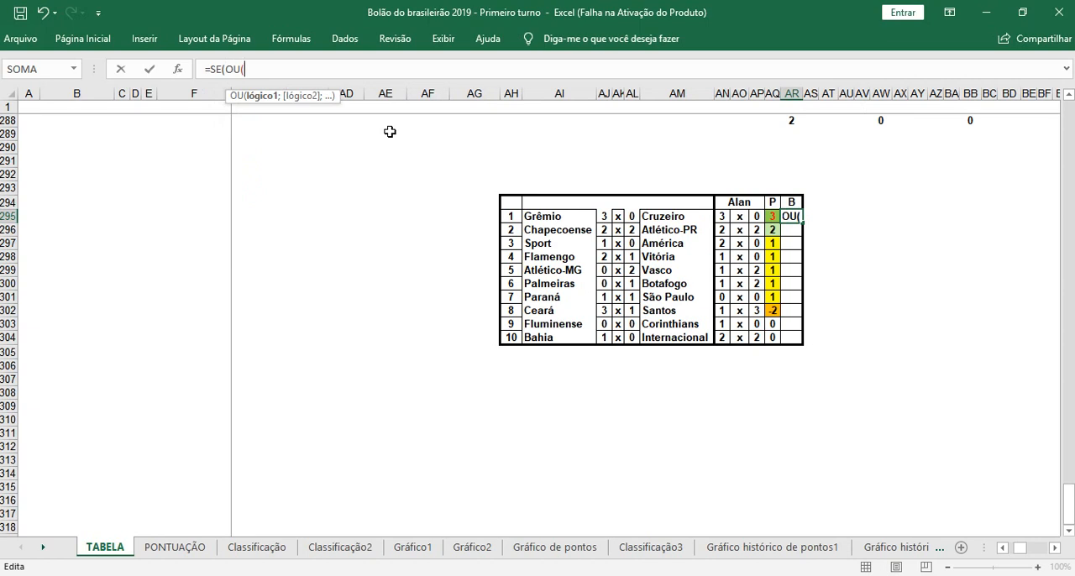
pyautogui.click(607, 217)
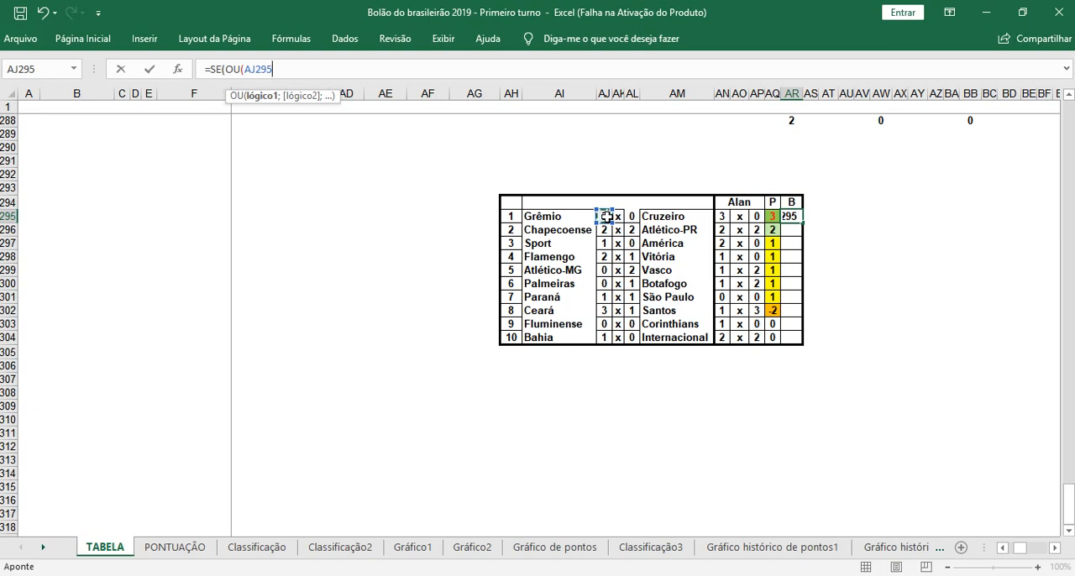
pyautogui.write('=""')
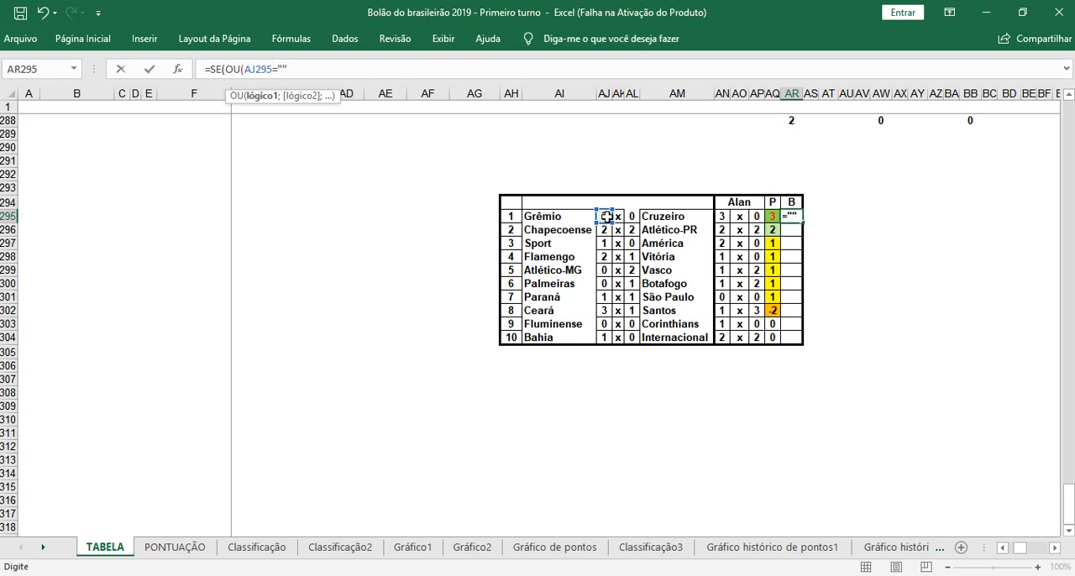
pyautogui.write(';')
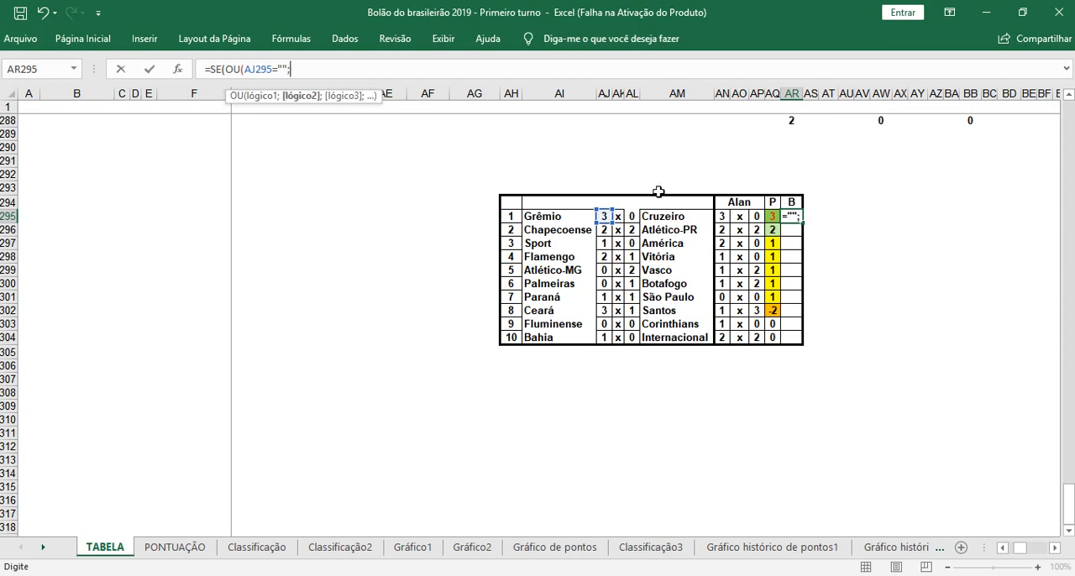
# Step: Add the conditions AL295="" and AN295="" to the OU function of the B formula in AR295
pyautogui.click(632, 216)
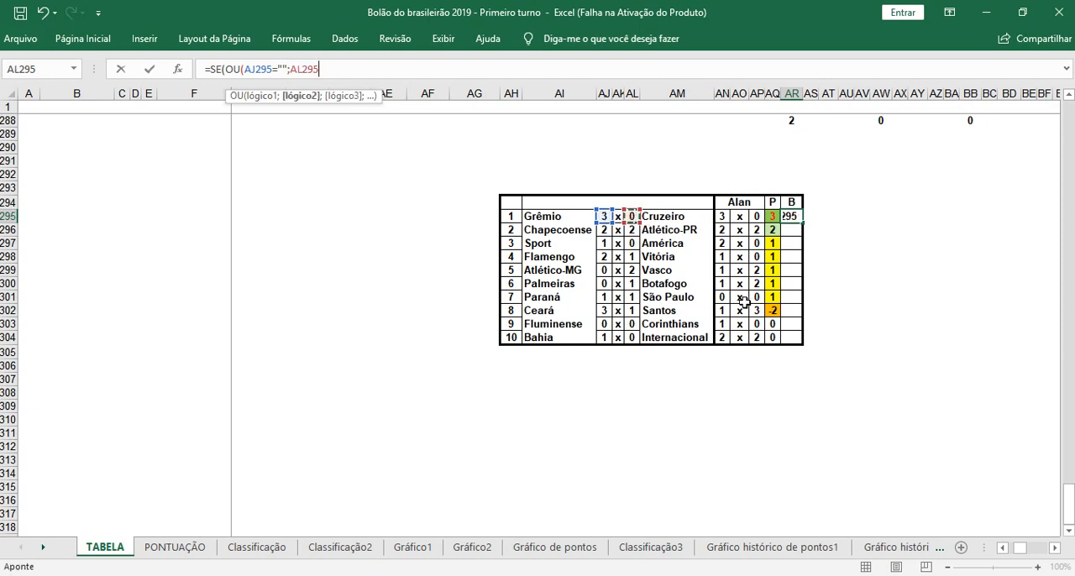
pyautogui.write('="";')
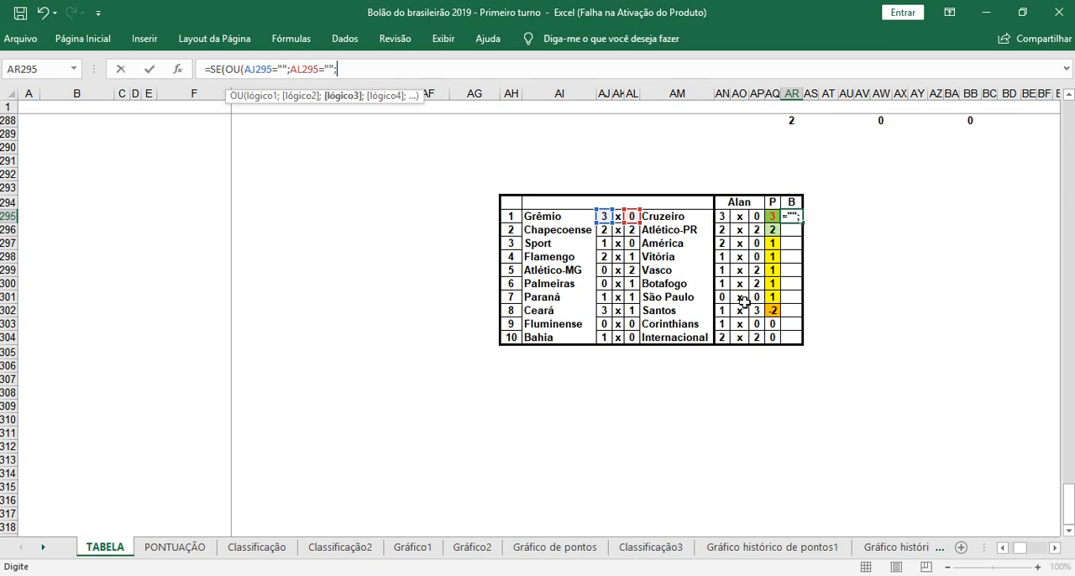
pyautogui.click(722, 217)
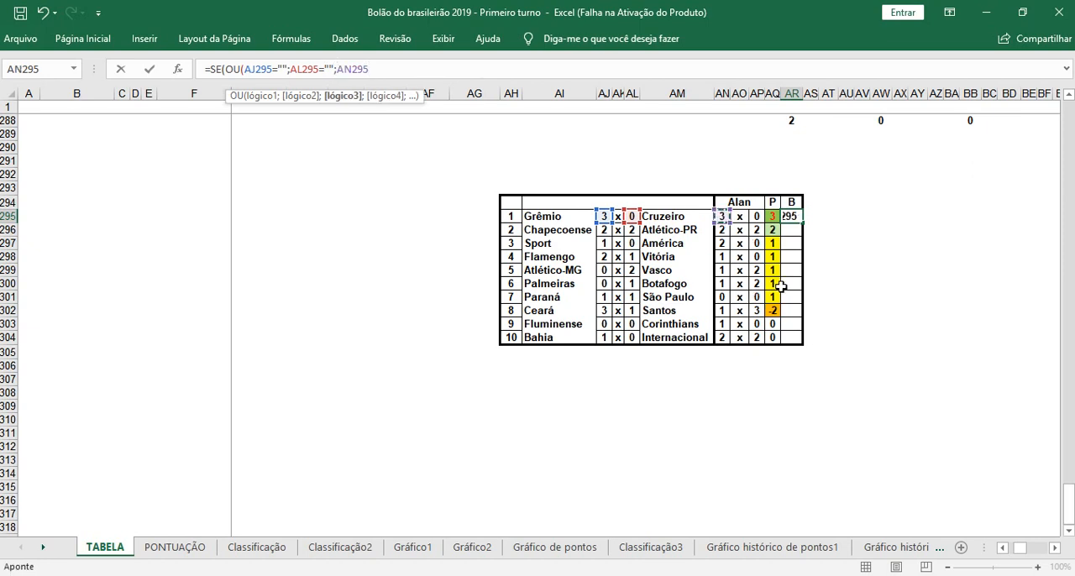
pyautogui.write('=""')
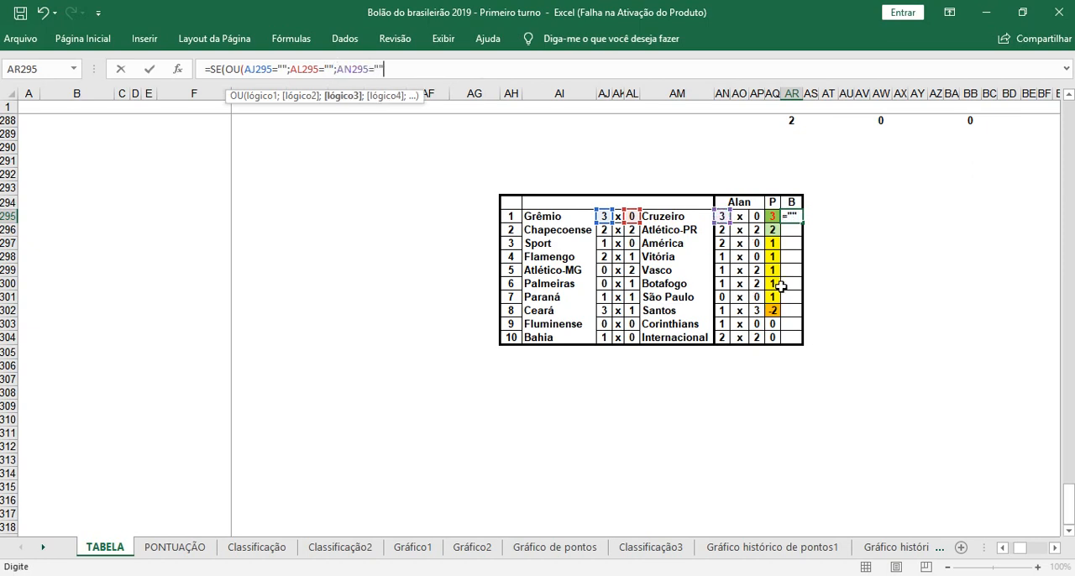
pyautogui.press('Return')
pyautogui.click(544, 339)
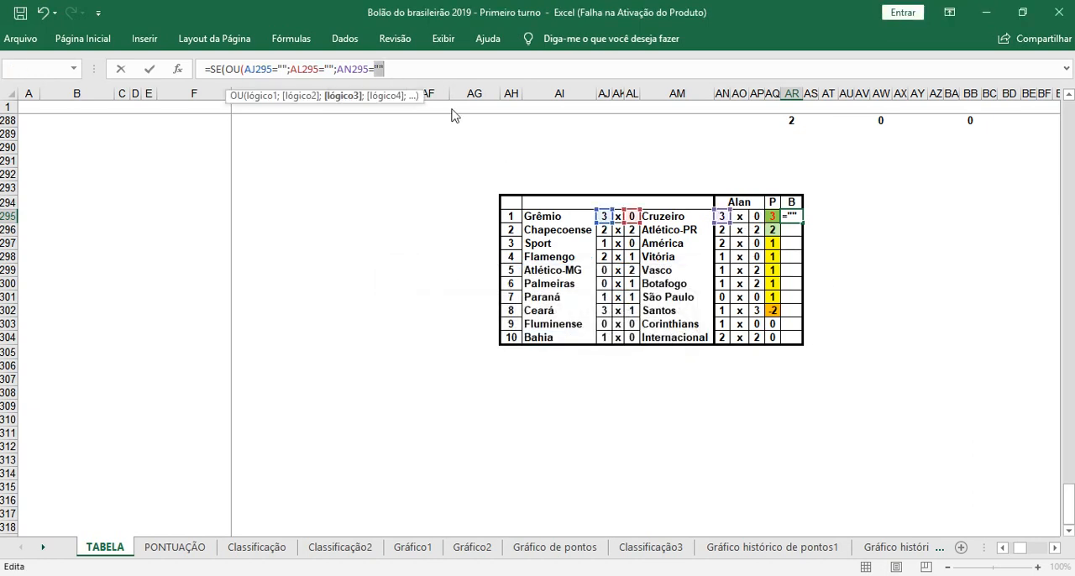
# Step: Add AP295="" as the fourth condition of the OU function in the B formula and close the OU test
pyautogui.click(422, 70)
pyautogui.write(';')
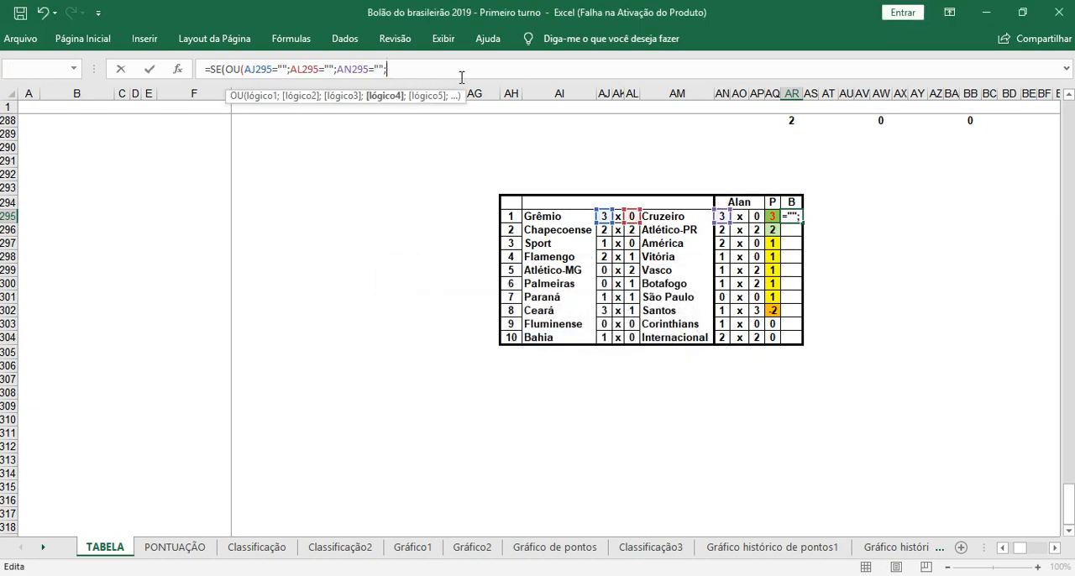
pyautogui.click(756, 216)
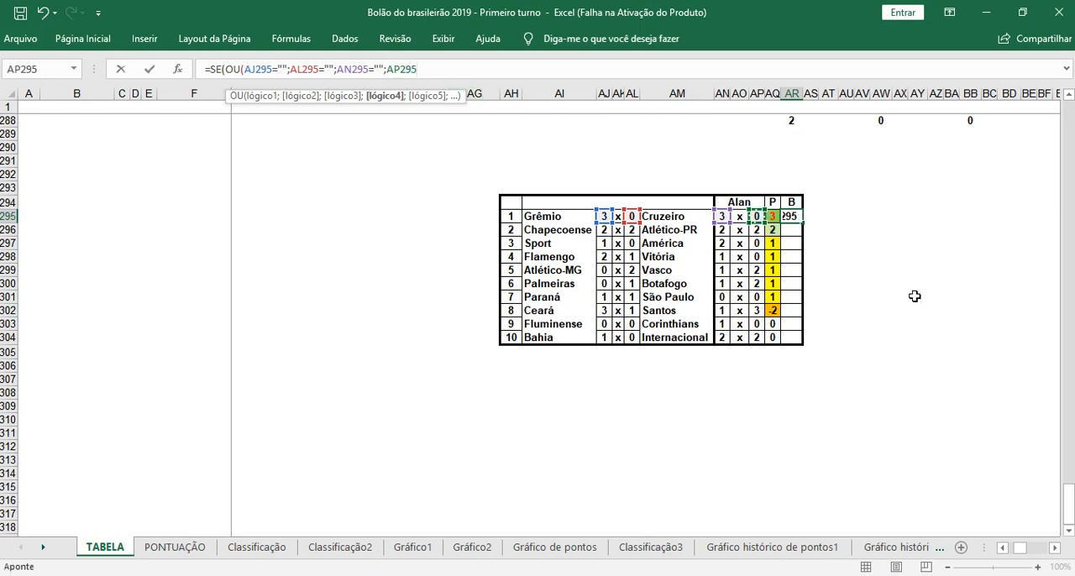
pyautogui.write('=""')
pyautogui.write(');')
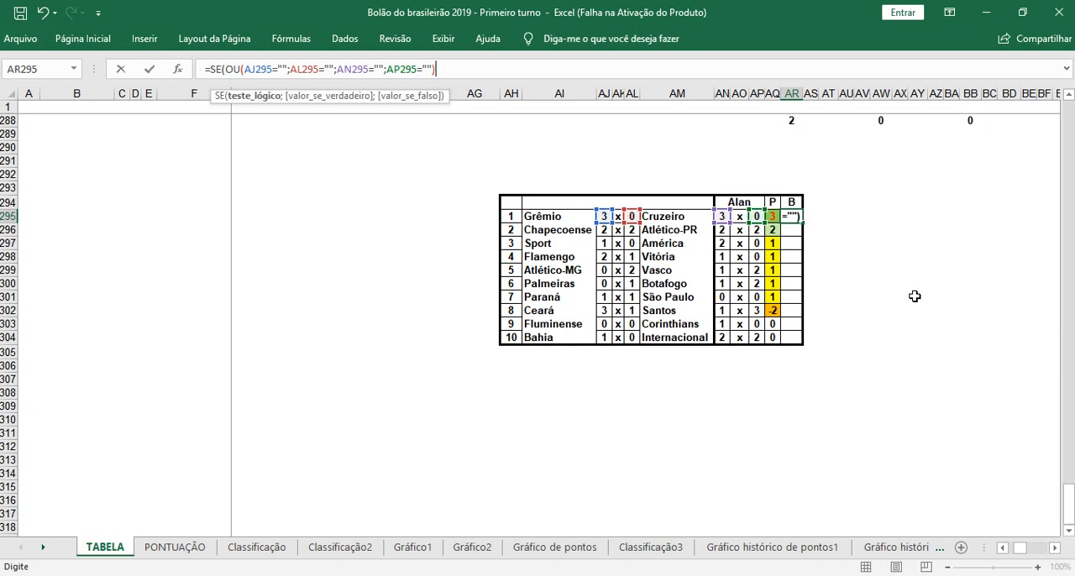
pyautogui.write('""')
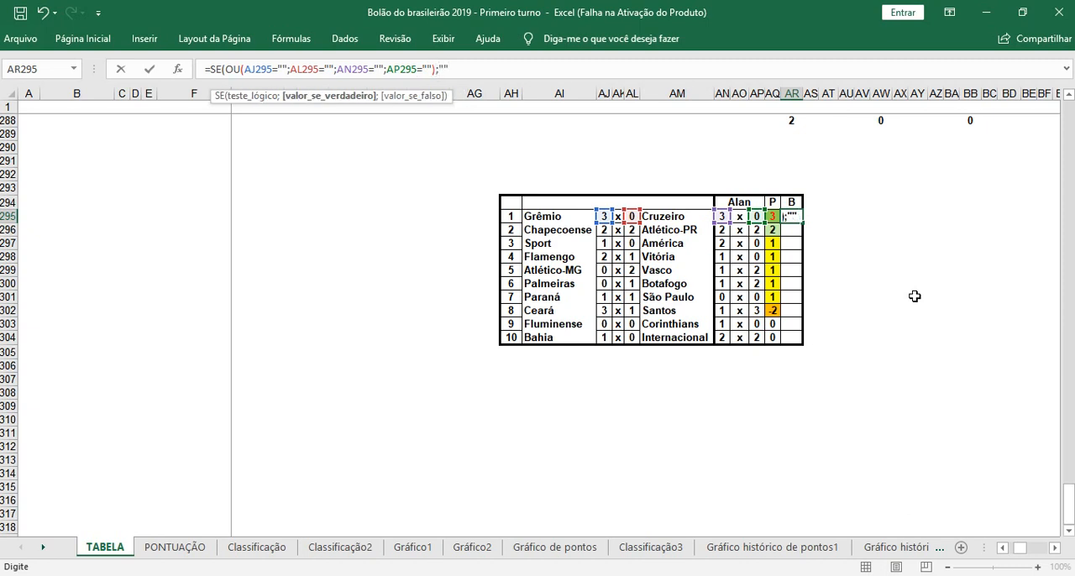
pyautogui.write(';SE')
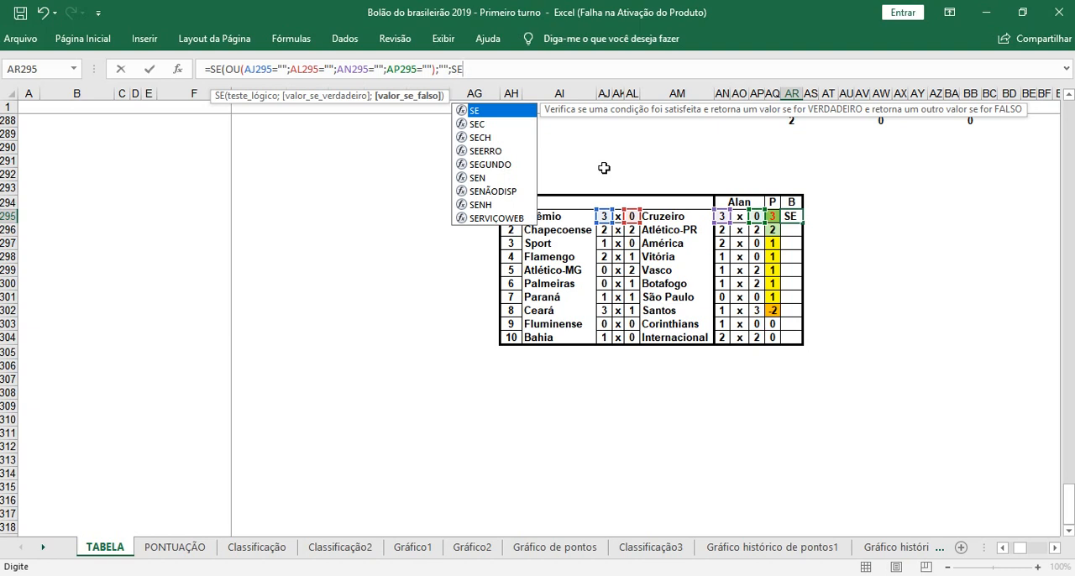
# Step: Nest a second SE in the B formula in AR295 testing an E function whose first condition is AJ295=AN295
pyautogui.write('(E(')
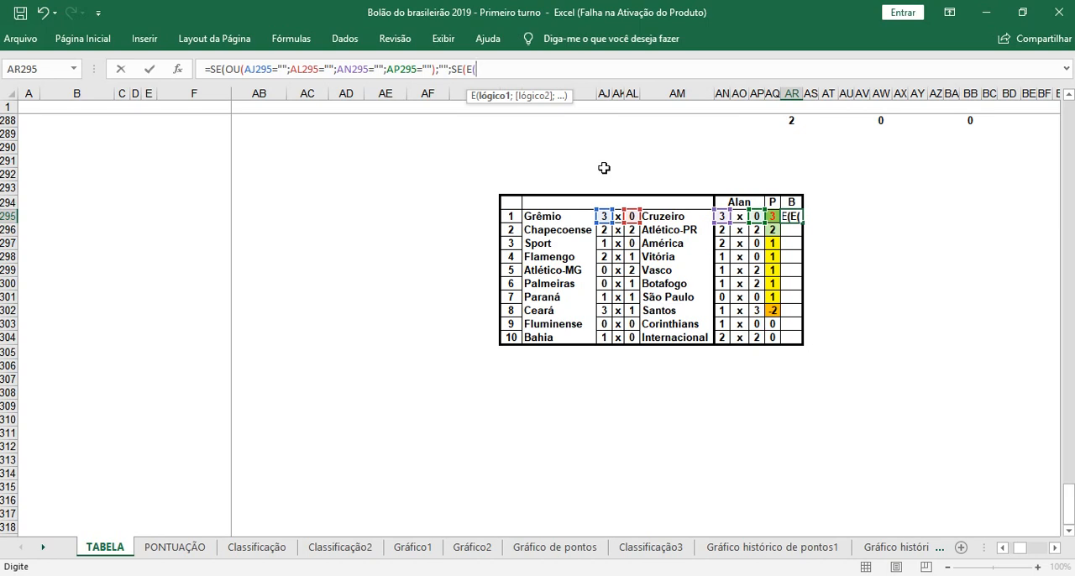
pyautogui.click(605, 216)
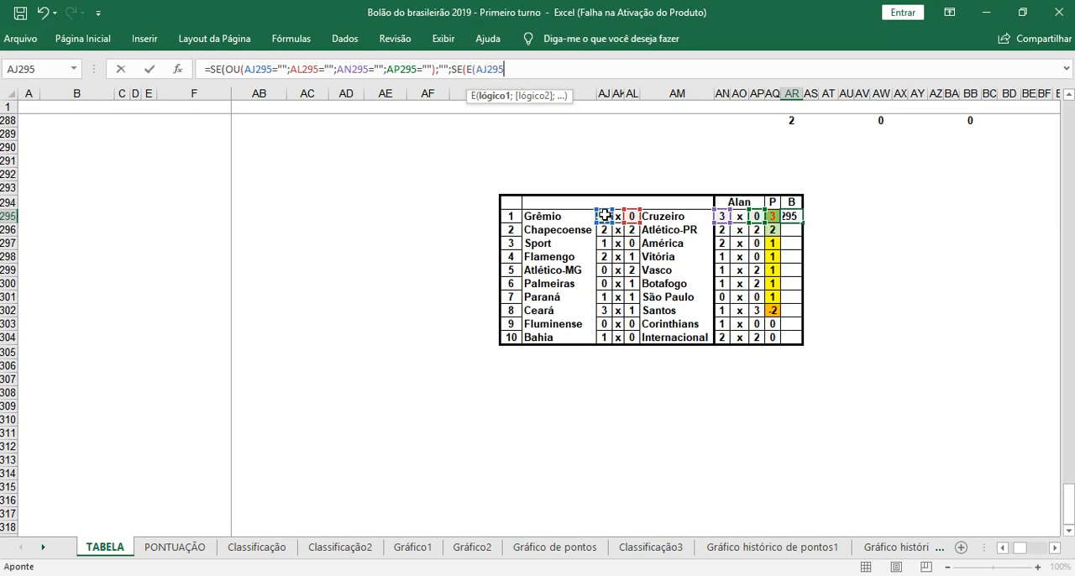
pyautogui.write('=')
pyautogui.click(723, 217)
pyautogui.write(';')
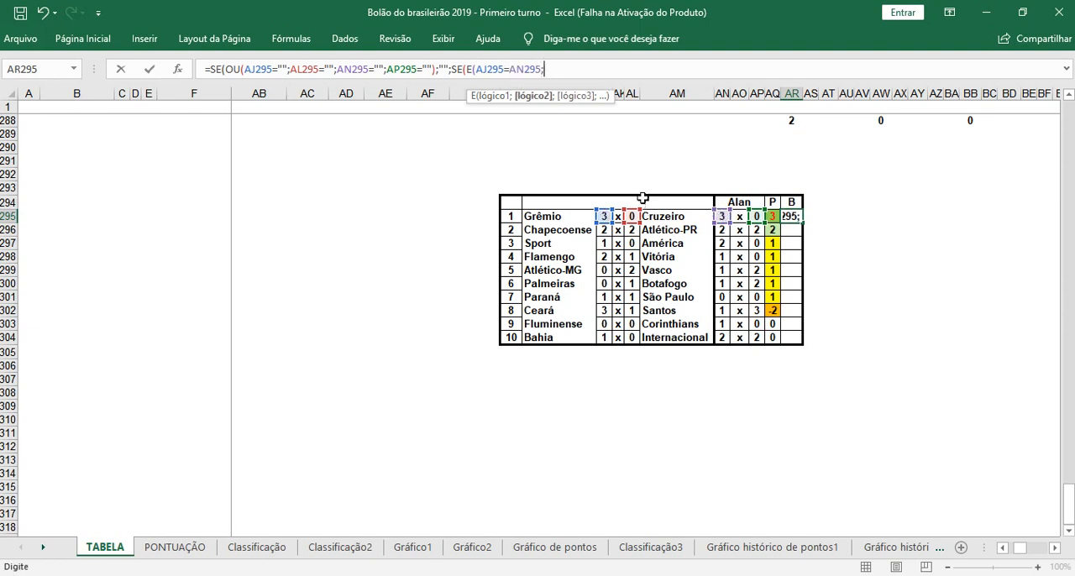
# Step: Add AL295=AP295 as the second condition of the E test in AR295 and return 2 when both are true
pyautogui.click(632, 217)
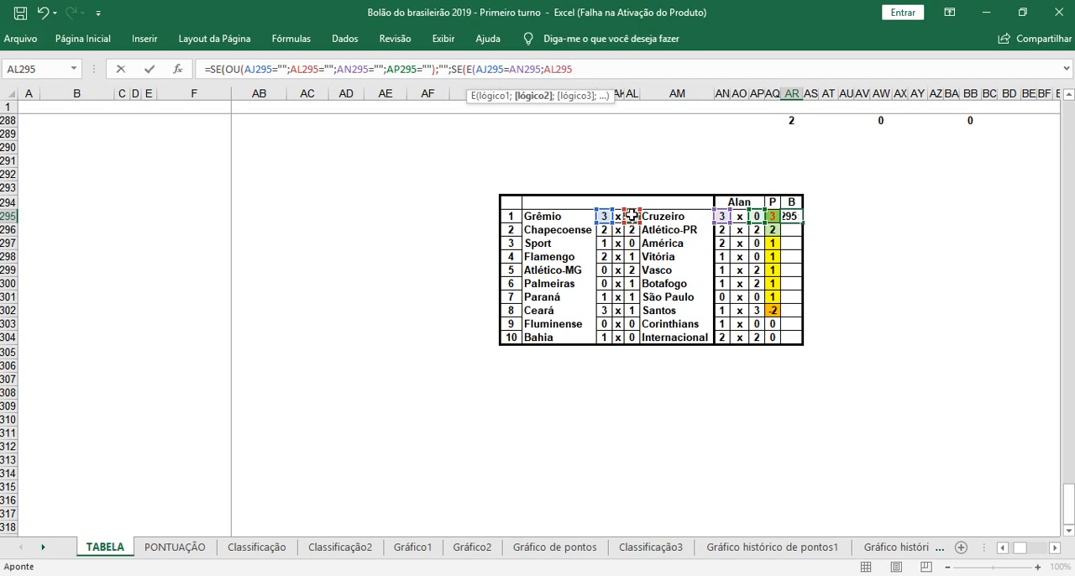
pyautogui.write(';')
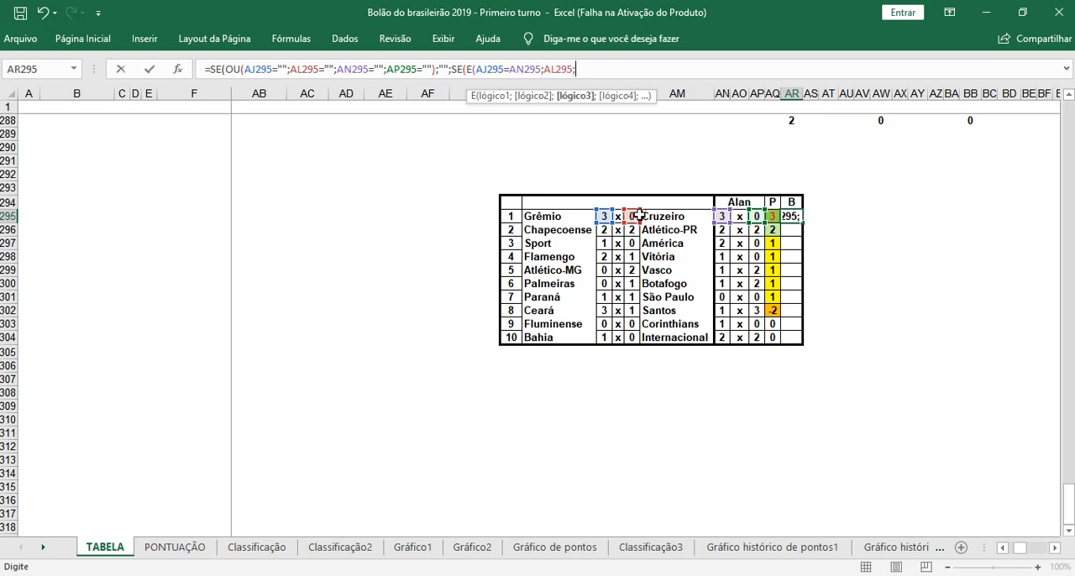
pyautogui.click(757, 217)
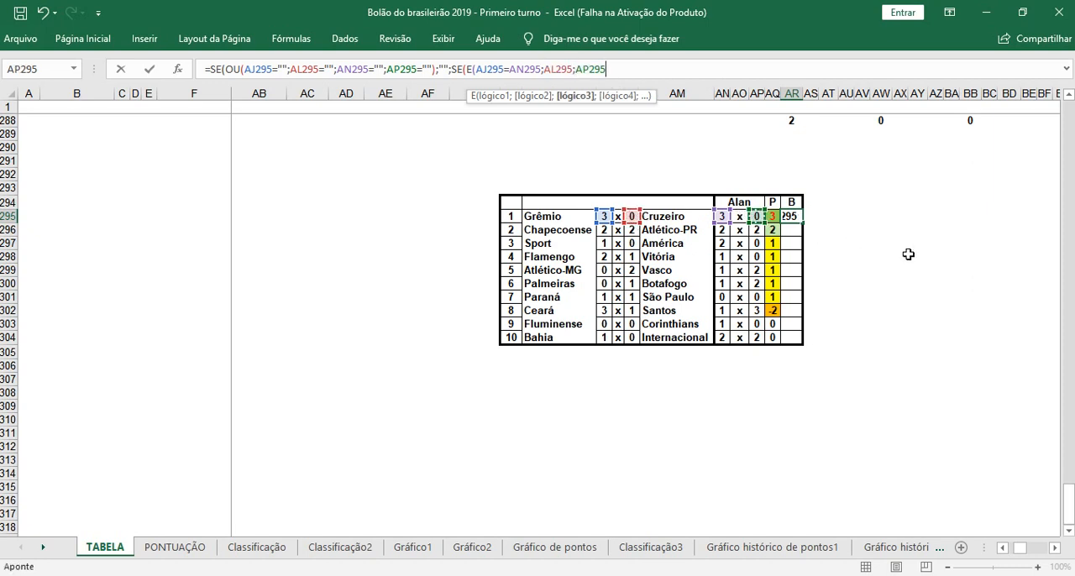
pyautogui.click(581, 70)
pyautogui.press('BackSpace')
pyautogui.write('=')
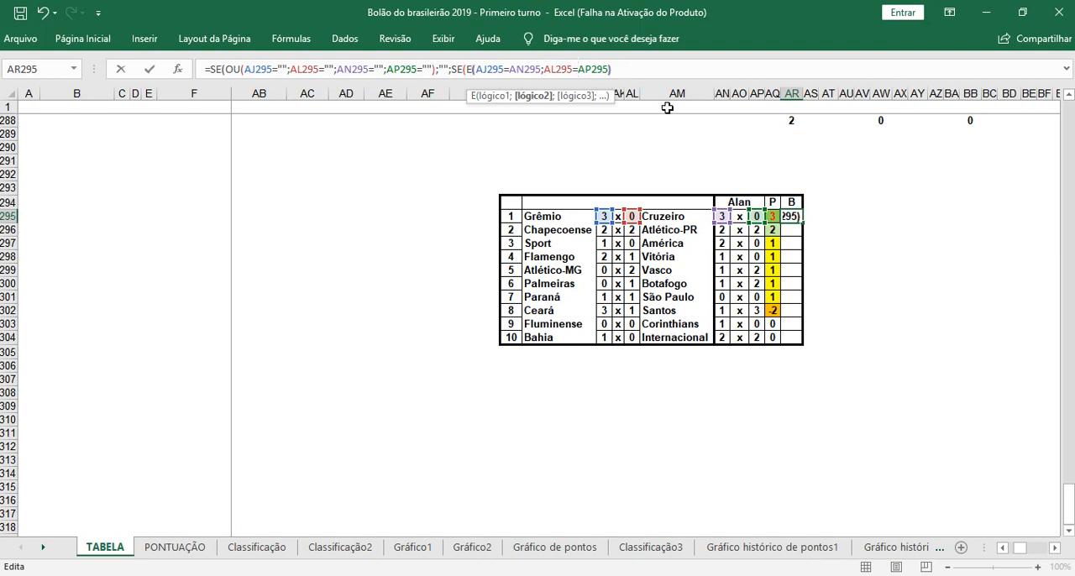
pyautogui.write(';2')
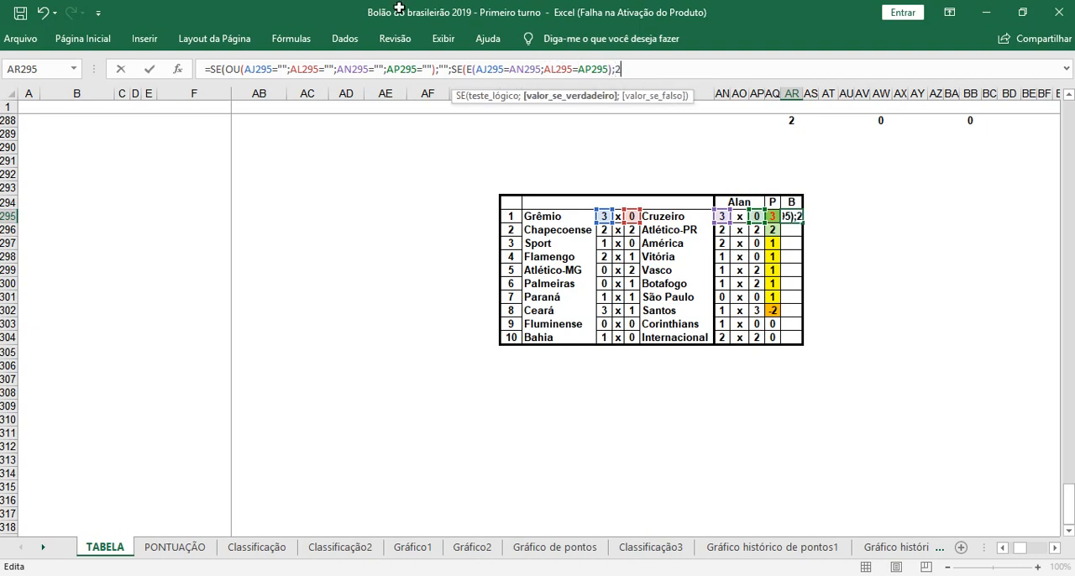
# Step: Make the column references to AJ295 and AL295 absolute ($AJ295, $AL295) in the OU and E tests of the B formula
pyautogui.click(244, 69)
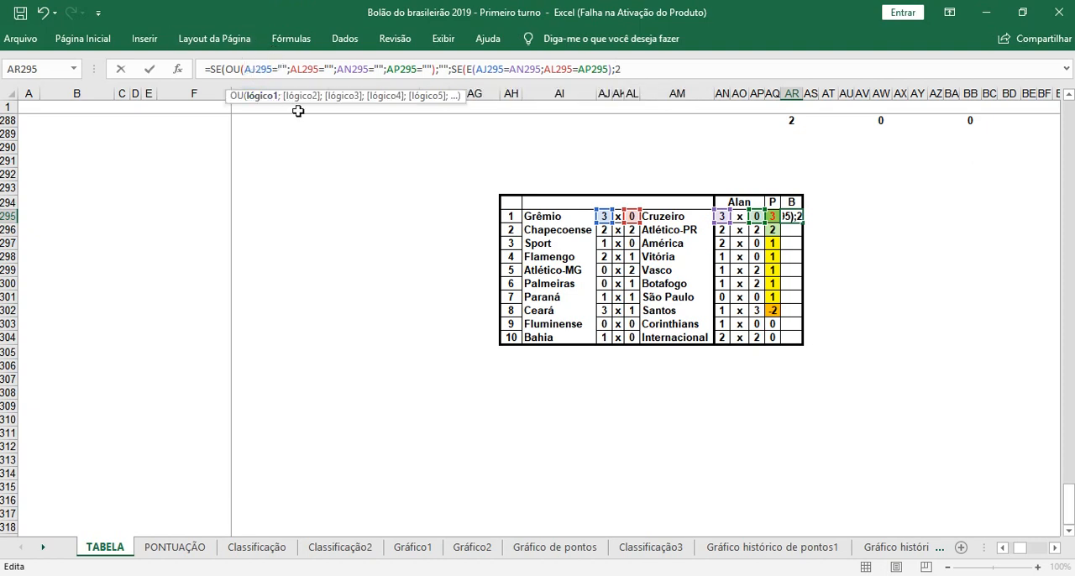
pyautogui.write('$')
pyautogui.click(295, 69)
pyautogui.write('$')
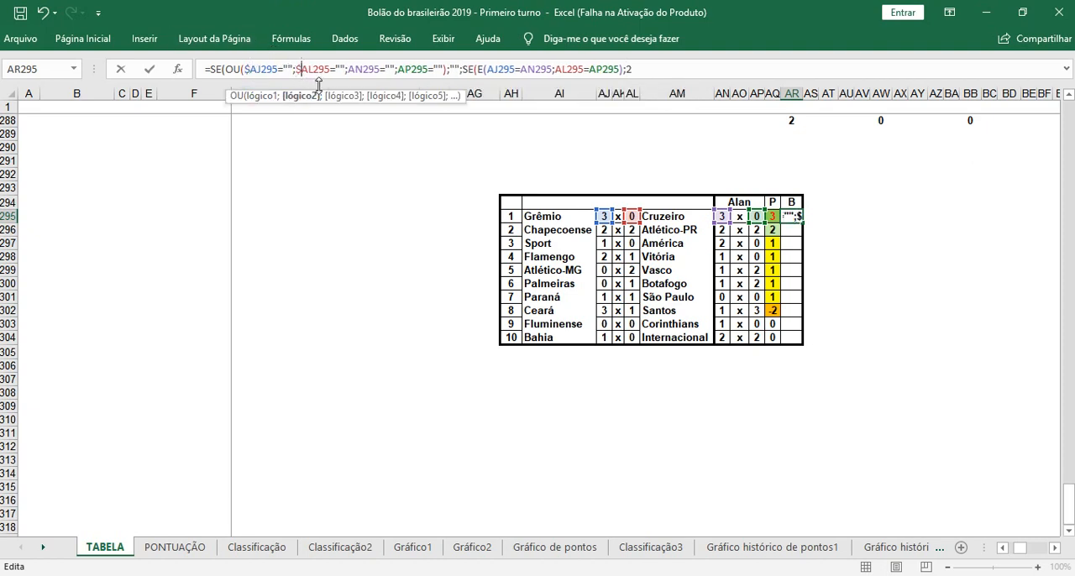
pyautogui.click(490, 69)
pyautogui.write('$')
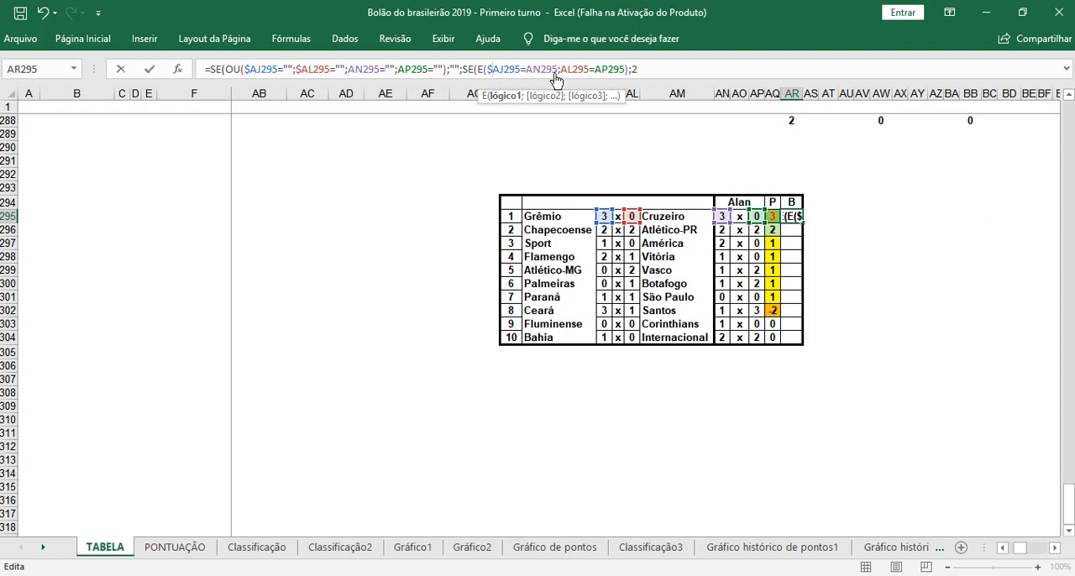
pyautogui.click(559, 69)
pyautogui.write('$')
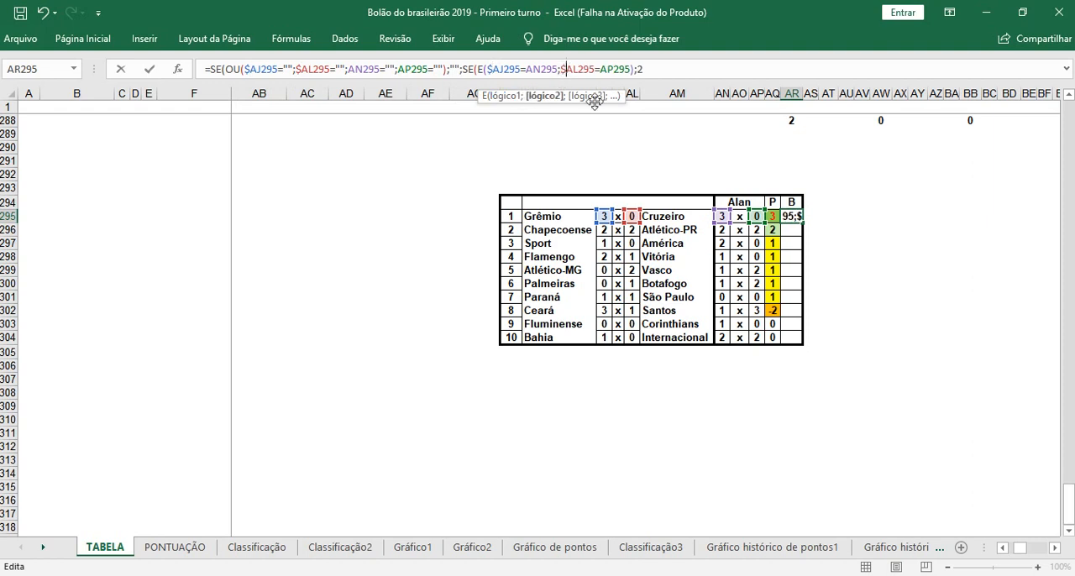
# Step: Nest a third SE after the value 2, testing an OU function that opens with E and the condition AJ295=AN295
pyautogui.click(658, 69)
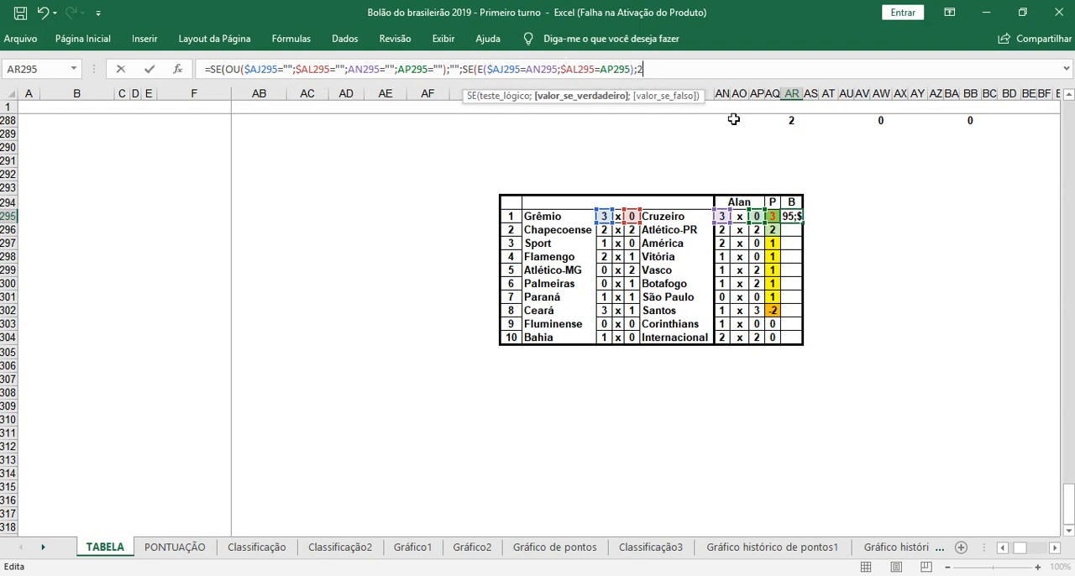
pyautogui.write(';')
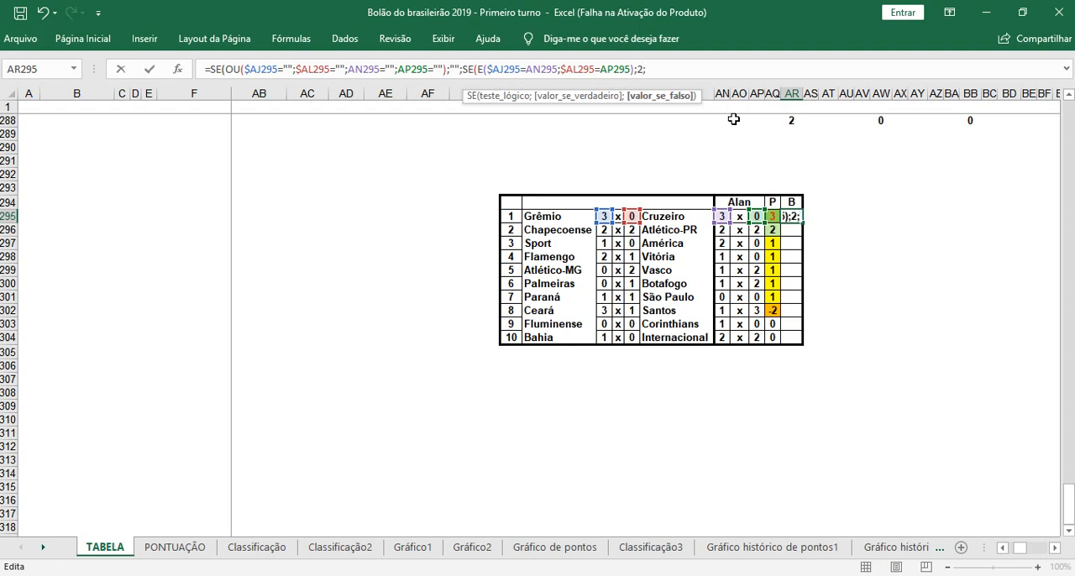
pyautogui.write('SE(')
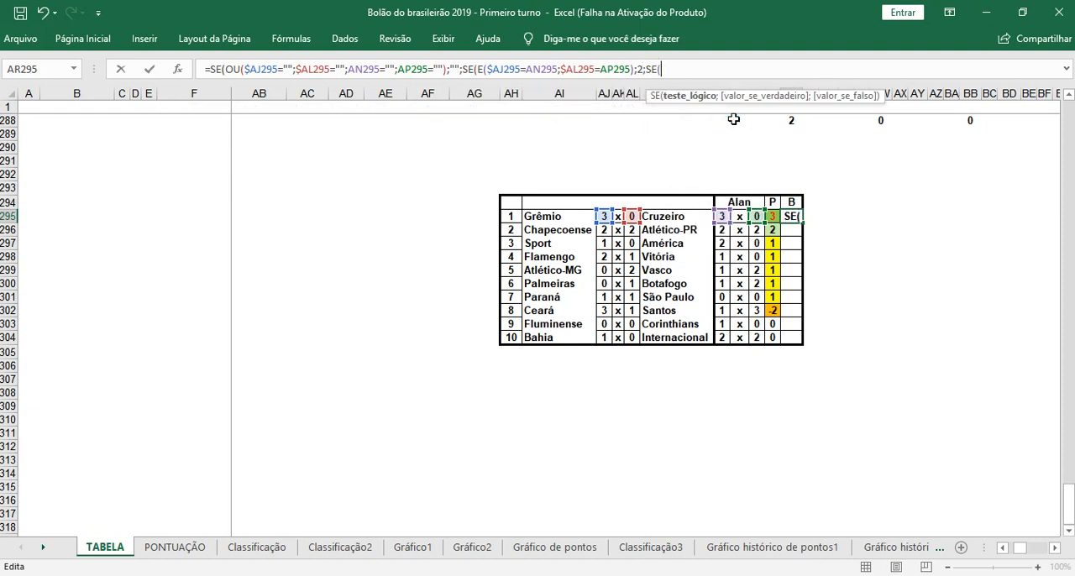
pyautogui.write('OU(E(')
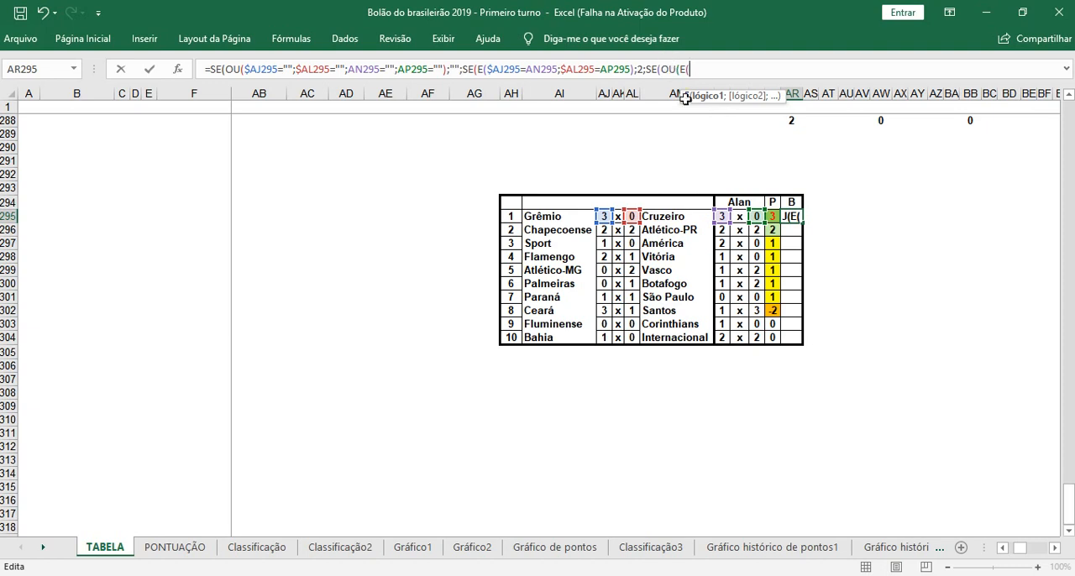
pyautogui.click(603, 216)
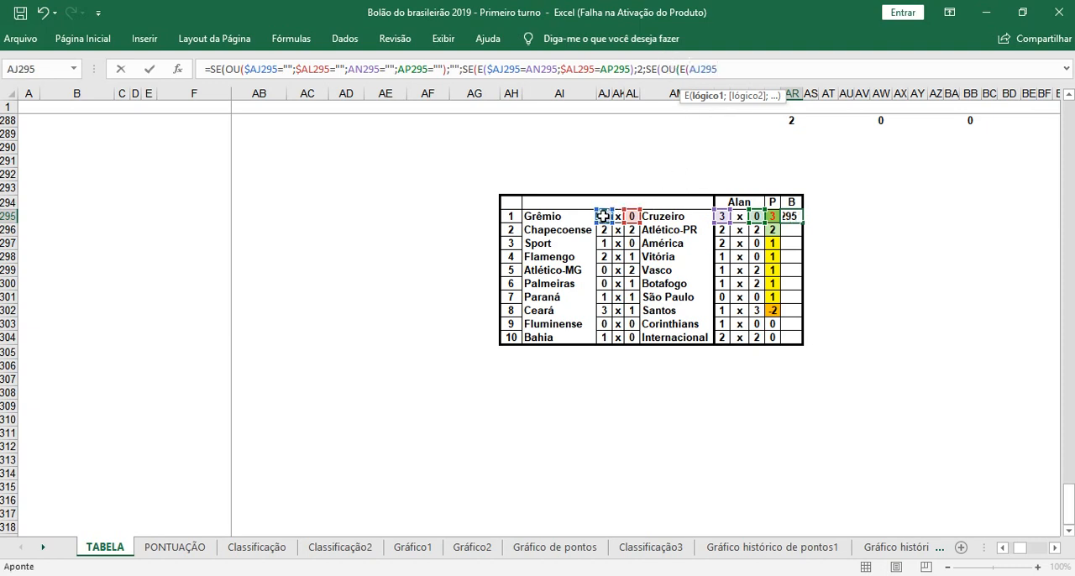
pyautogui.write('=')
pyautogui.click(721, 216)
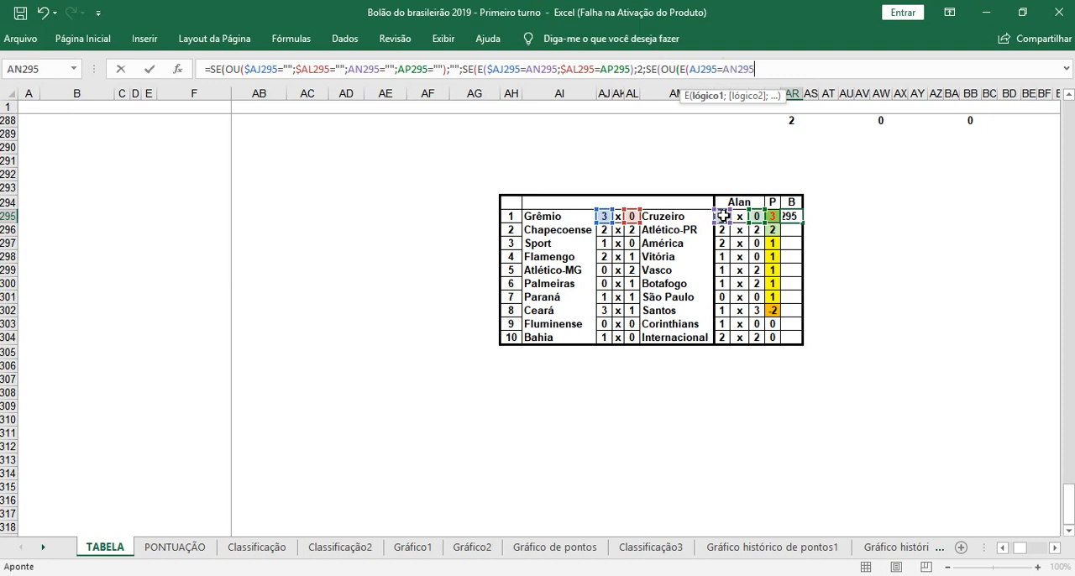
# Step: Add AL295<>AP295 as the second condition of the E function inside the third SE and close that E
pyautogui.write(';')
pyautogui.click(631, 216)
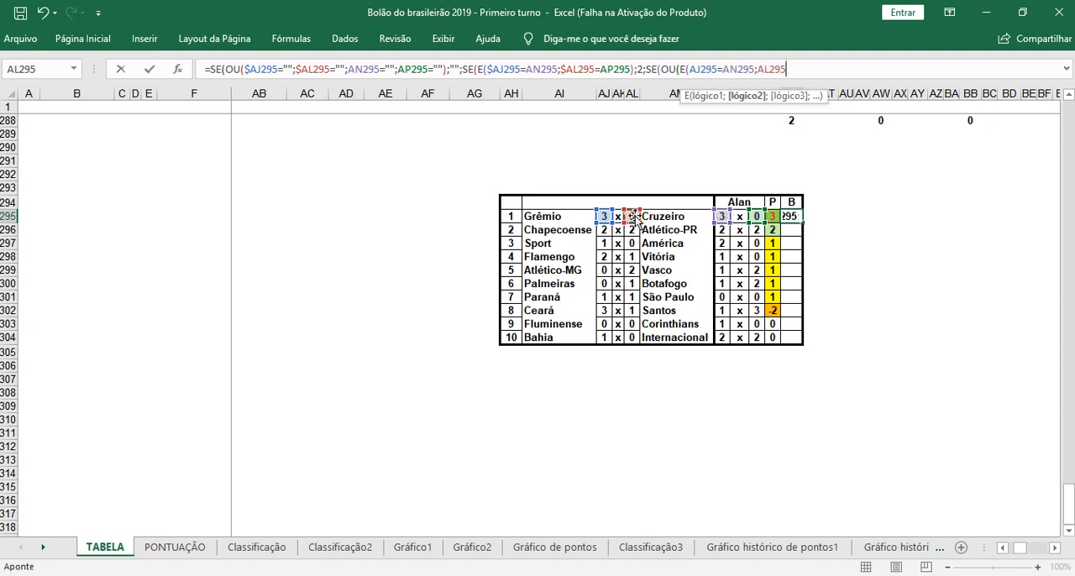
pyautogui.write('<>')
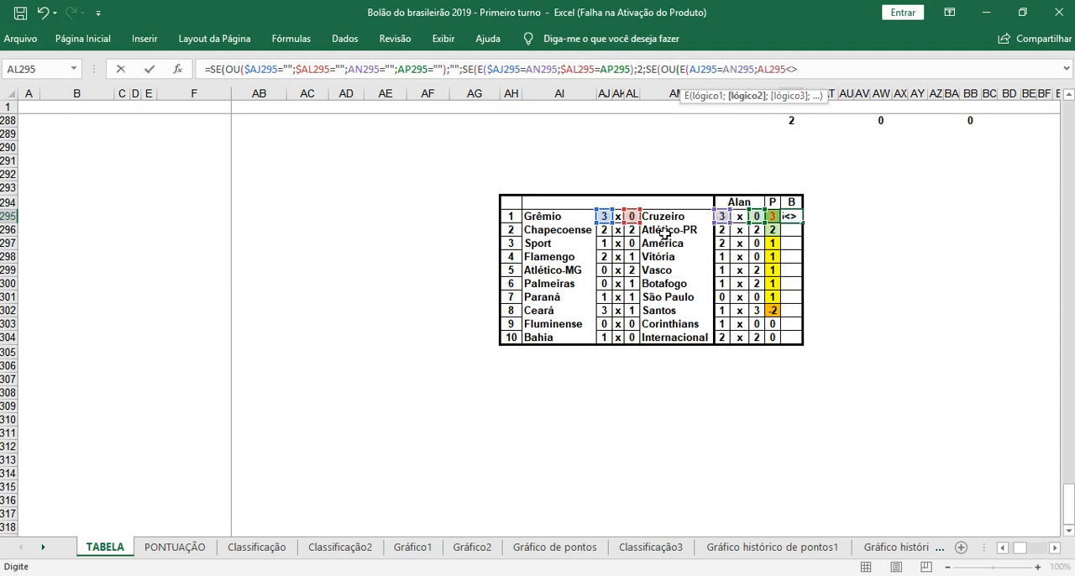
pyautogui.click(756, 216)
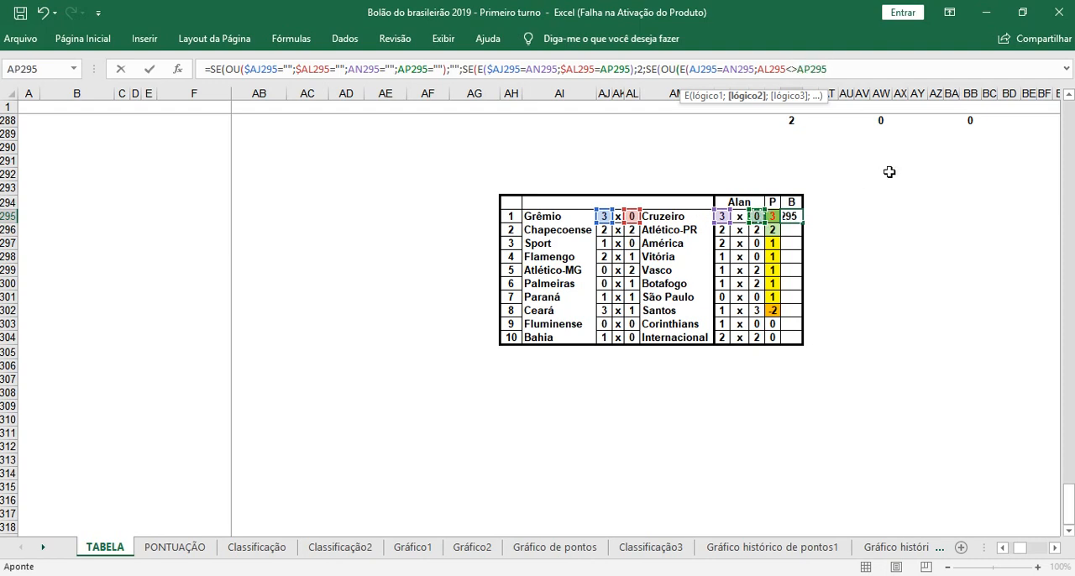
pyautogui.write(')')
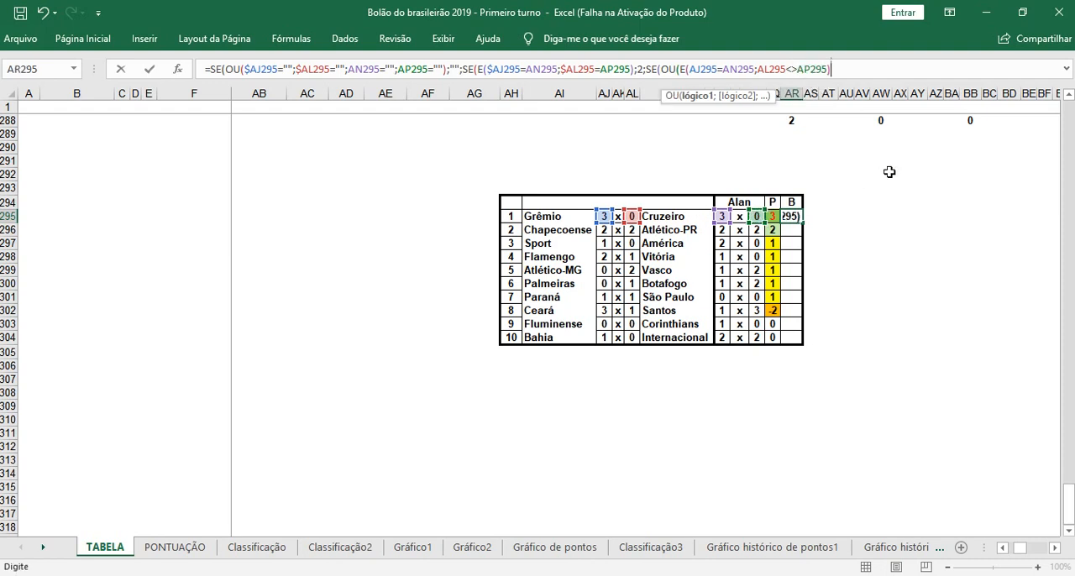
pyautogui.write(';')
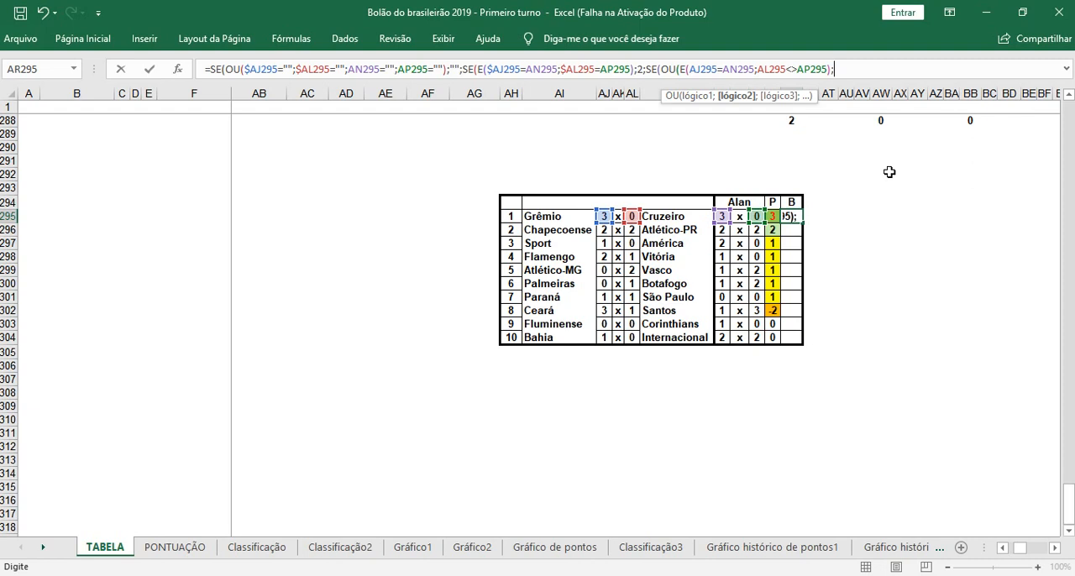
pyautogui.write('E(')
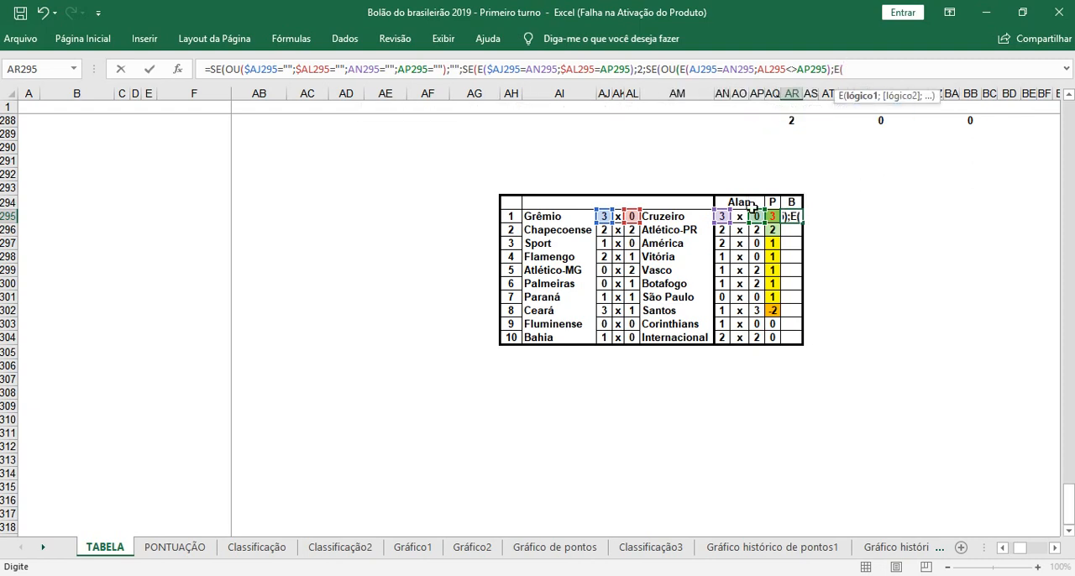
# Step: Add a second E function to the OU test of the third SE with AJ295<>AN295 as its first condition
pyautogui.click(604, 217)
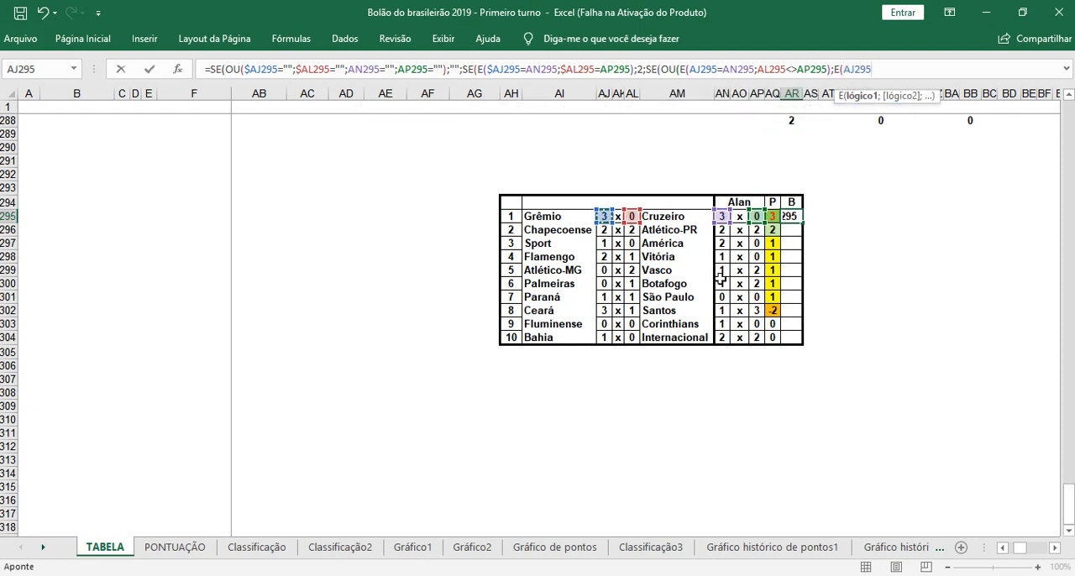
pyautogui.write('<>')
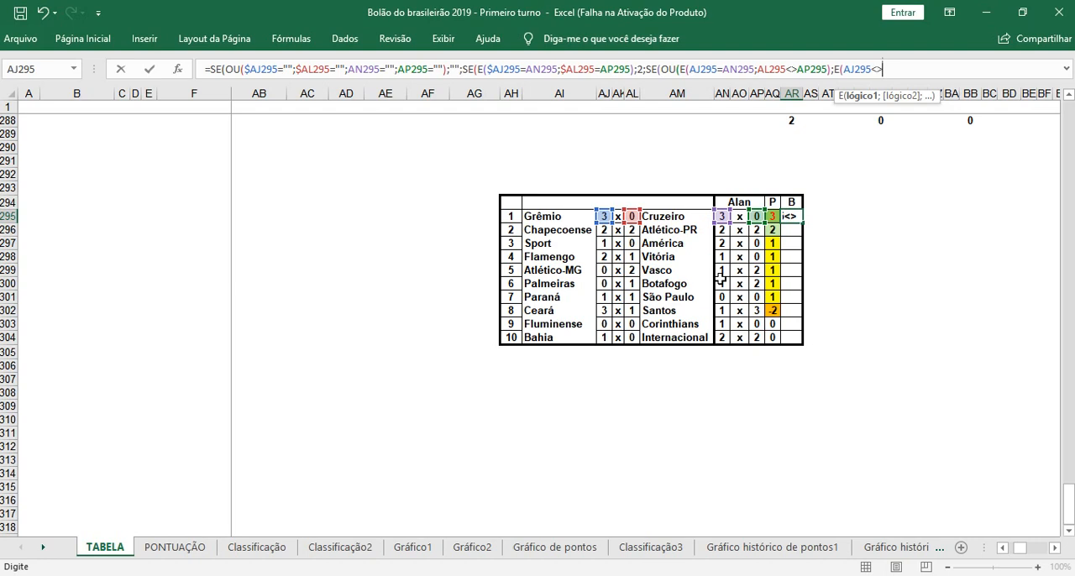
pyautogui.click(720, 216)
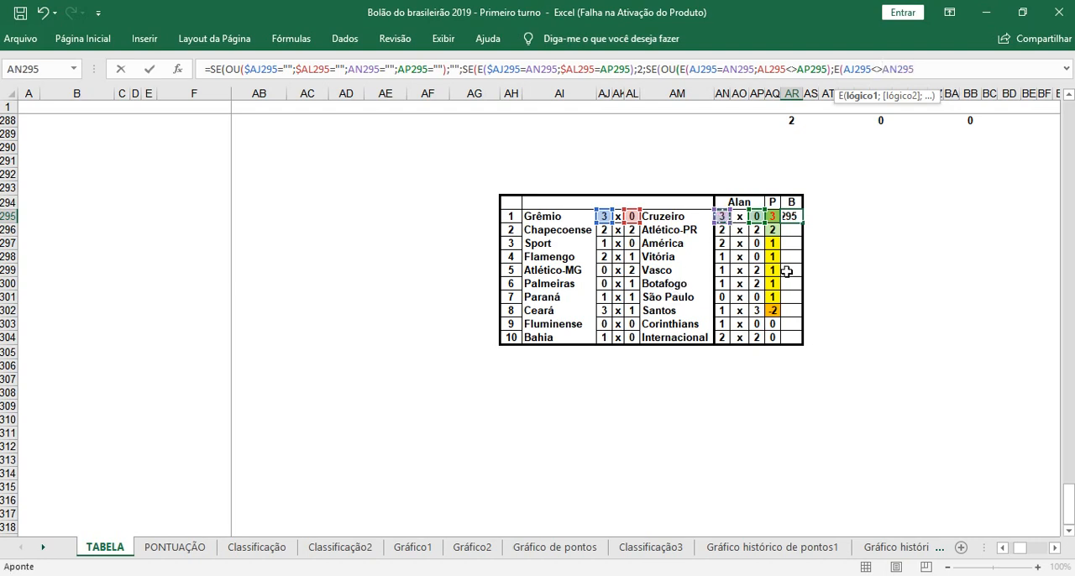
# Step: Add AL295=AP295 to the second E function, close the E and OU tests, and return 1 when true
pyautogui.write(';')
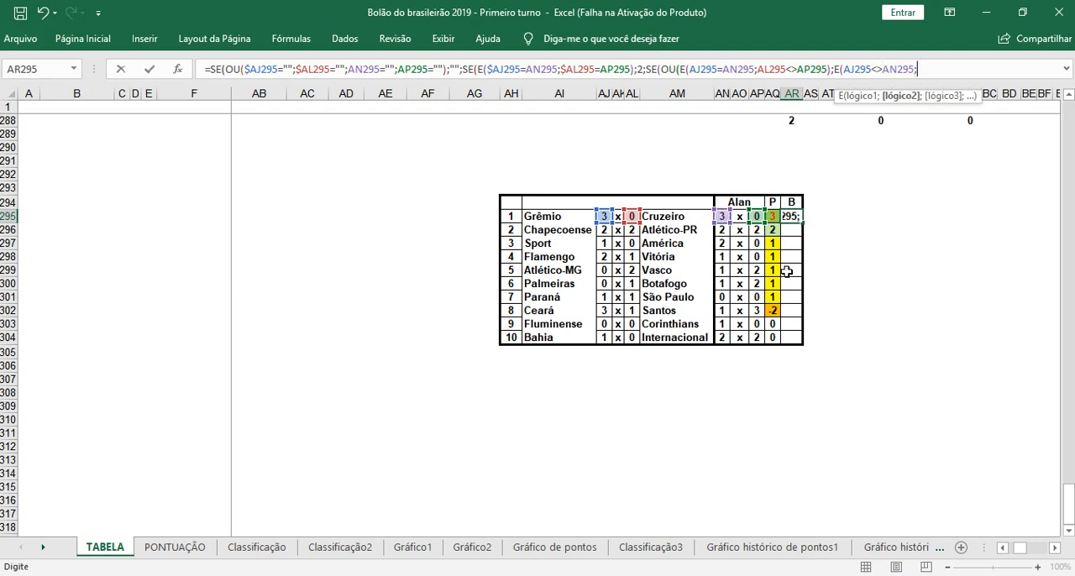
pyautogui.click(632, 216)
pyautogui.write('=')
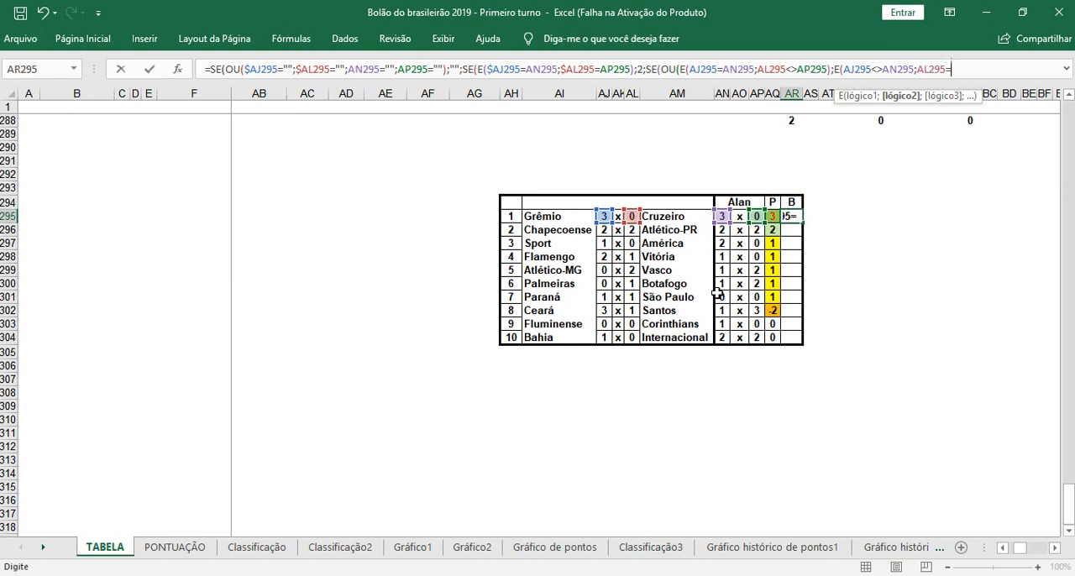
pyautogui.click(757, 217)
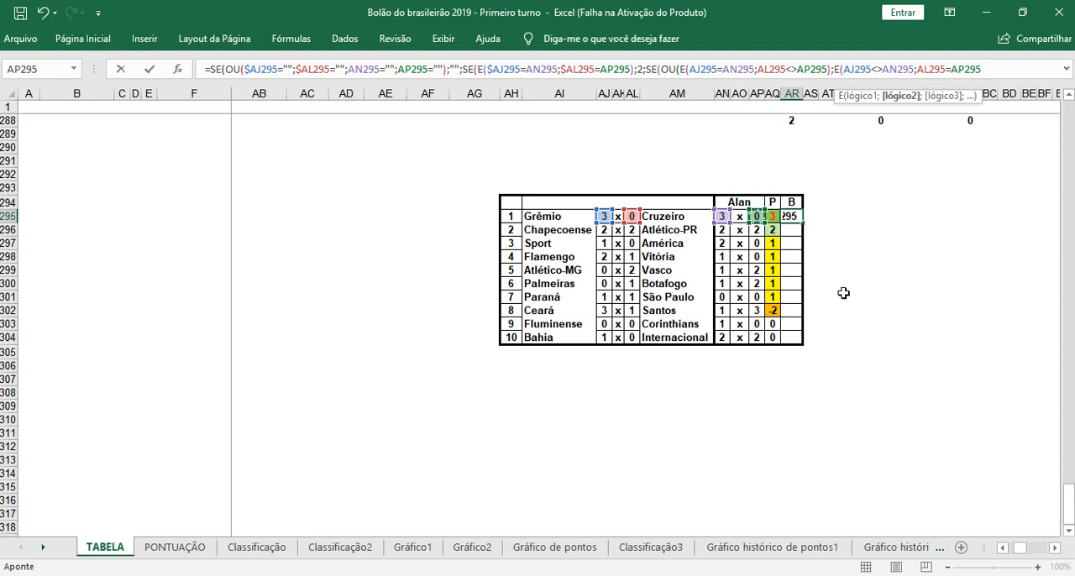
pyautogui.write(')')
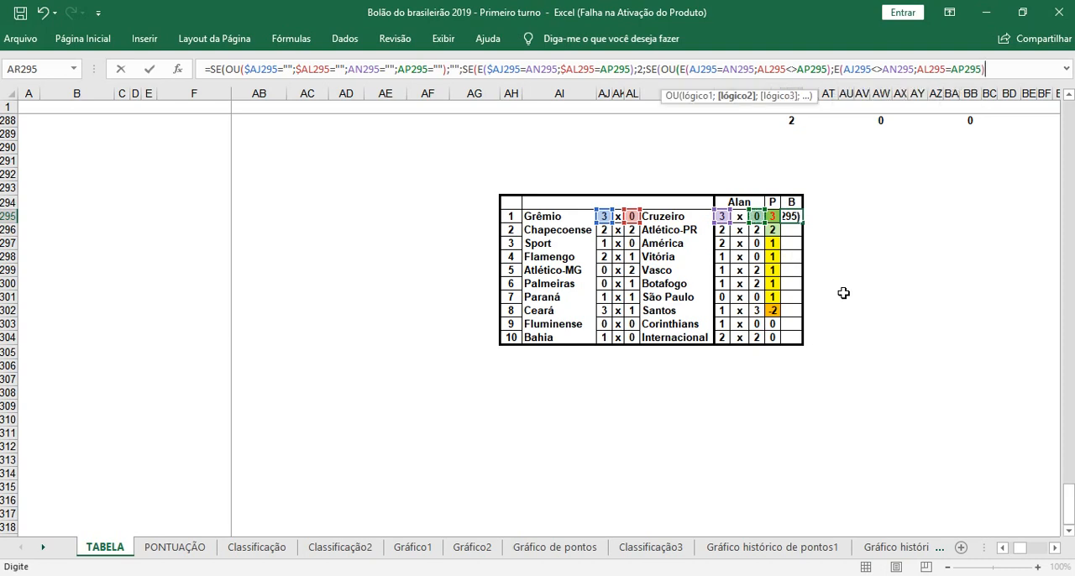
pyautogui.write(')')
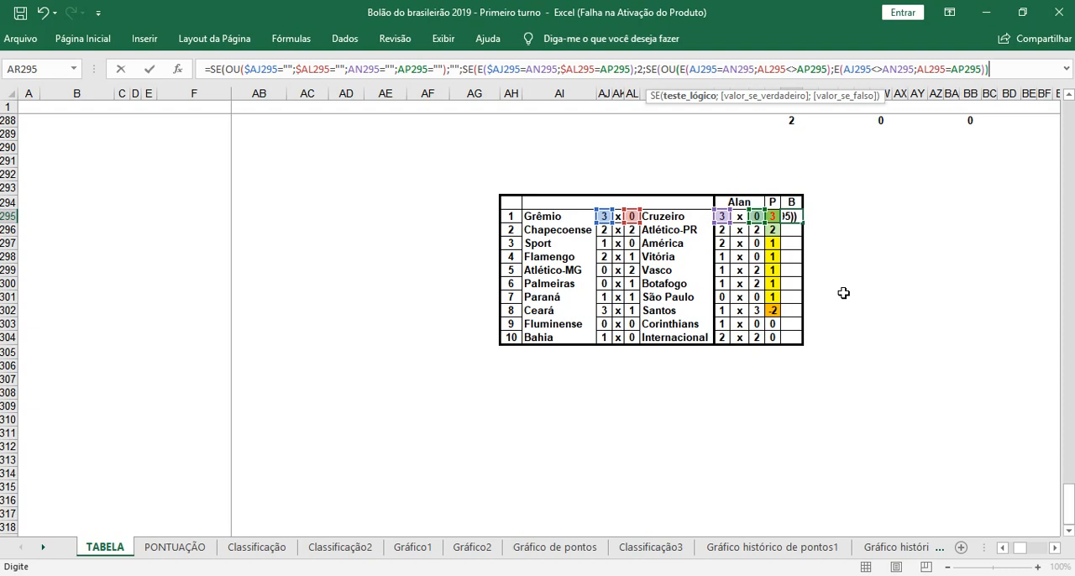
pyautogui.write(';1')
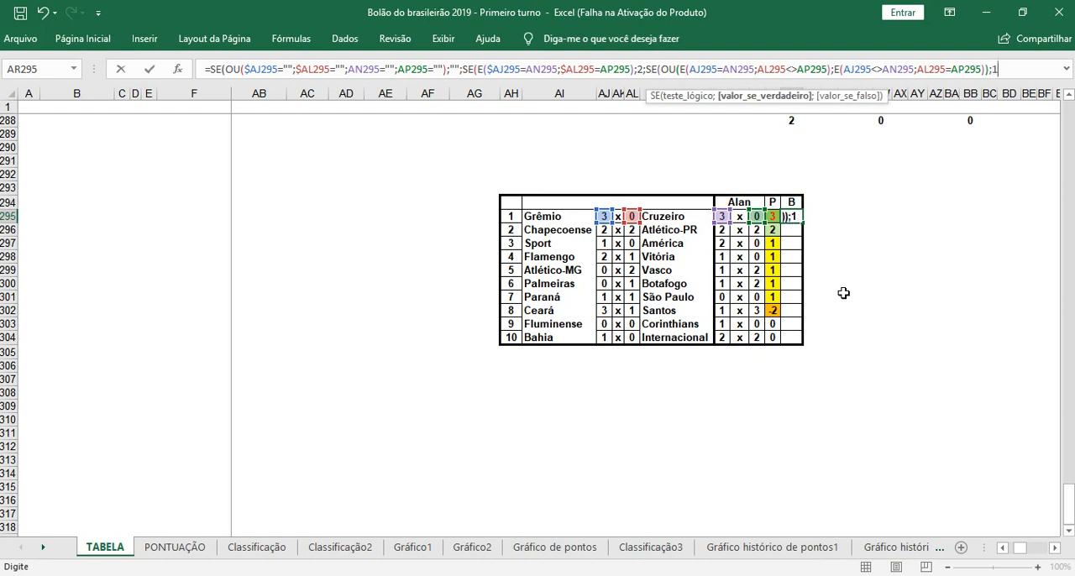
# Step: Make the AJ and AL column references absolute in both E functions of the third SE, as $AJ295 and $AL295
pyautogui.click(690, 70)
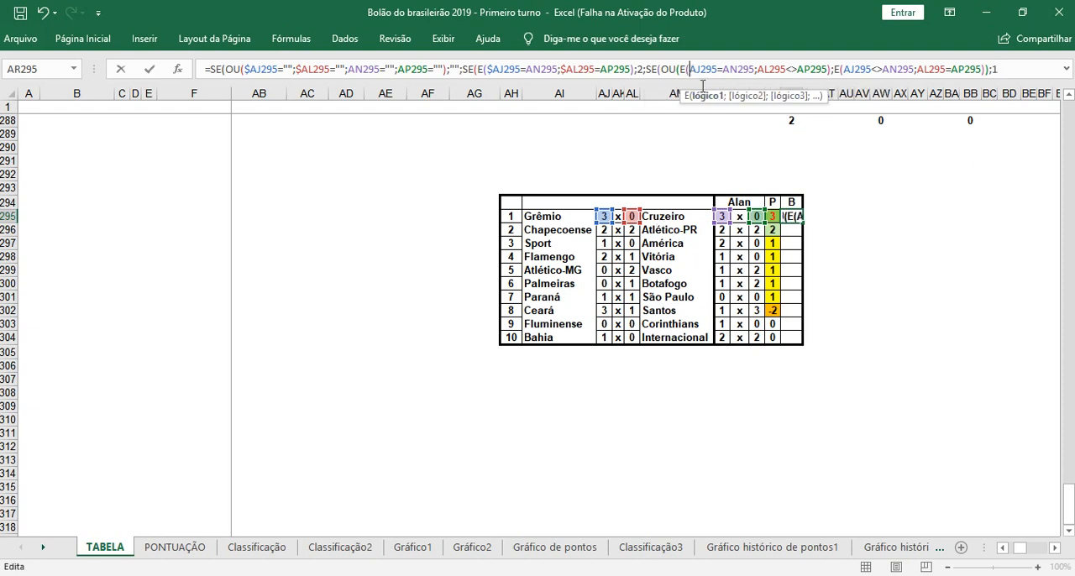
pyautogui.write('$')
pyautogui.click(762, 69)
pyautogui.write('$')
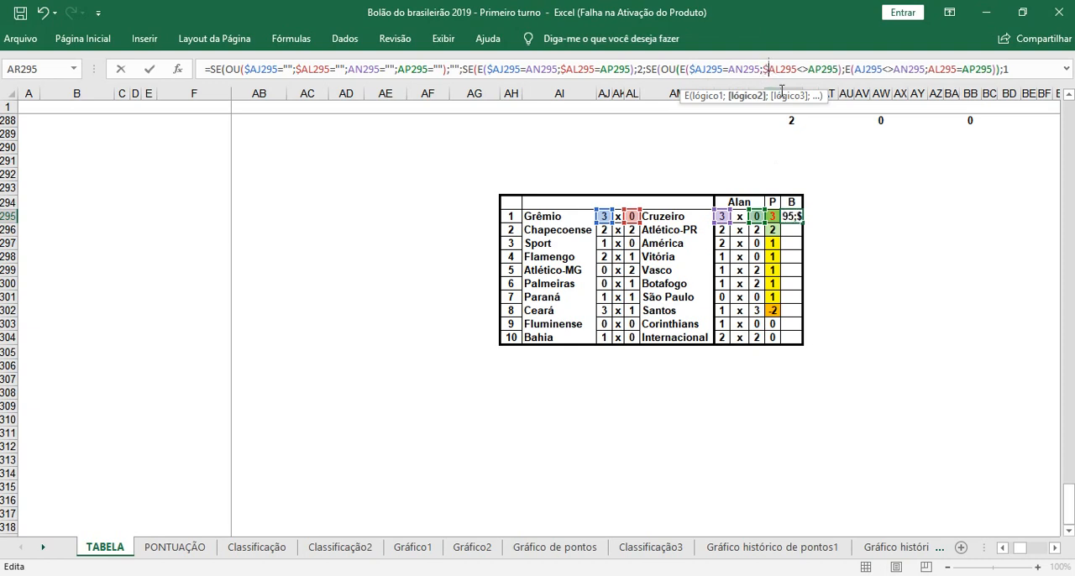
pyautogui.click(855, 71)
pyautogui.write('$')
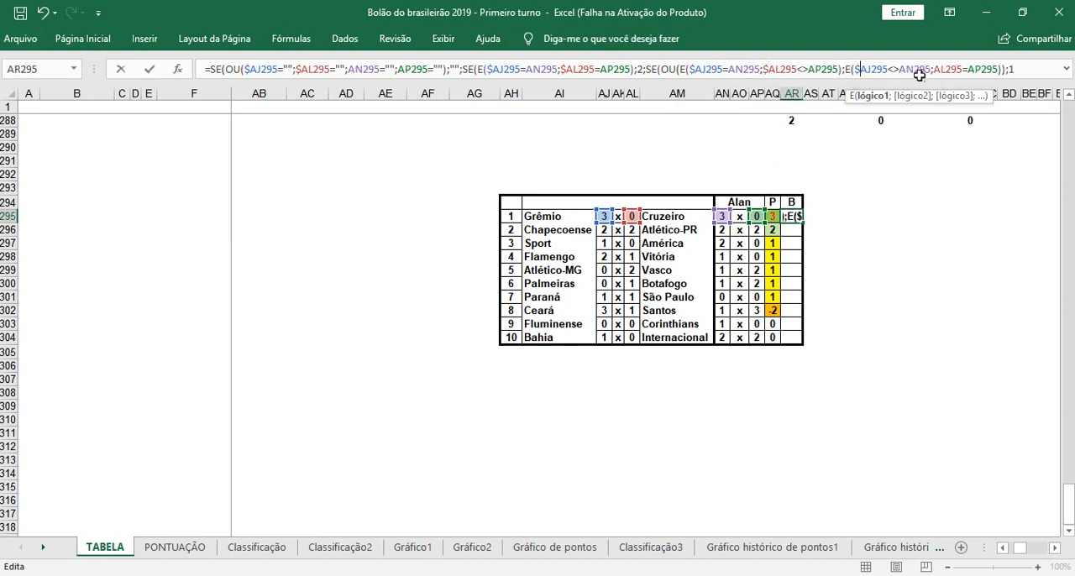
pyautogui.click(935, 70)
pyautogui.write('$')
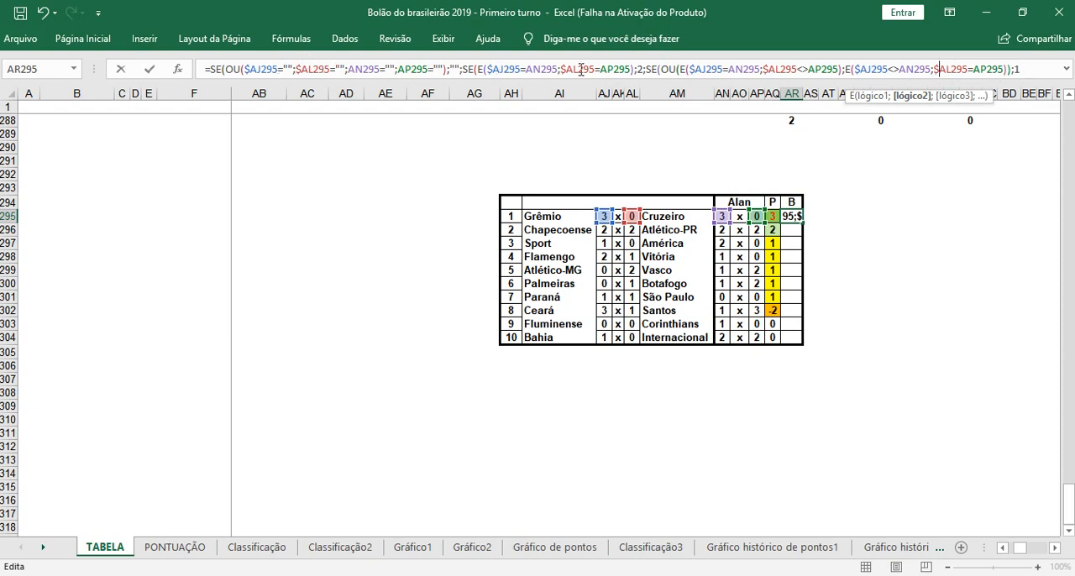
# Step: Return 0 as the false value of the third SE, close all three SE functions and enter the formula in AR295
pyautogui.click(1024, 69)
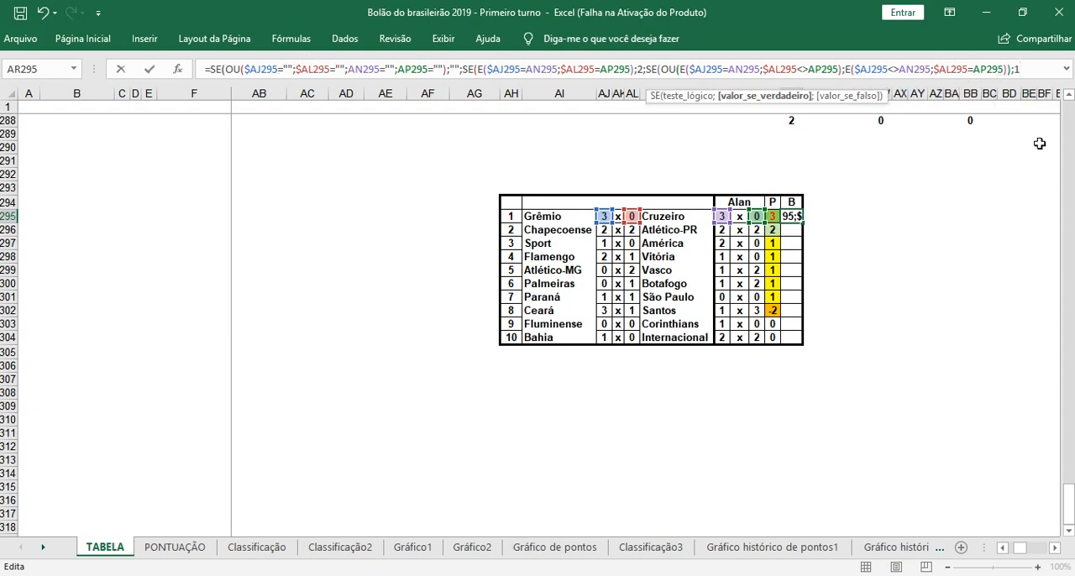
pyautogui.write(';0')
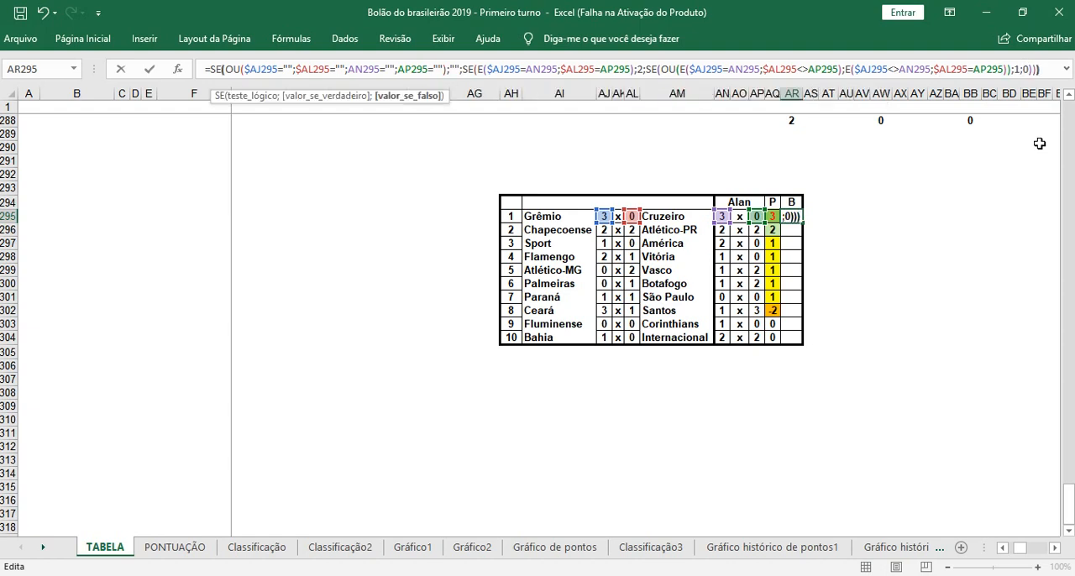
pyautogui.press('Return')
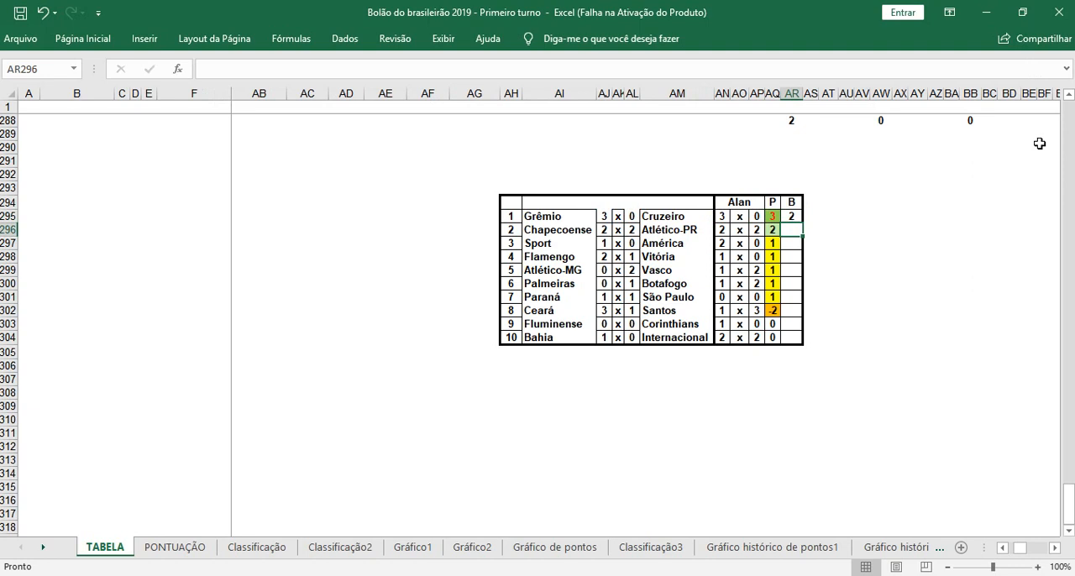
pyautogui.click(917, 203)
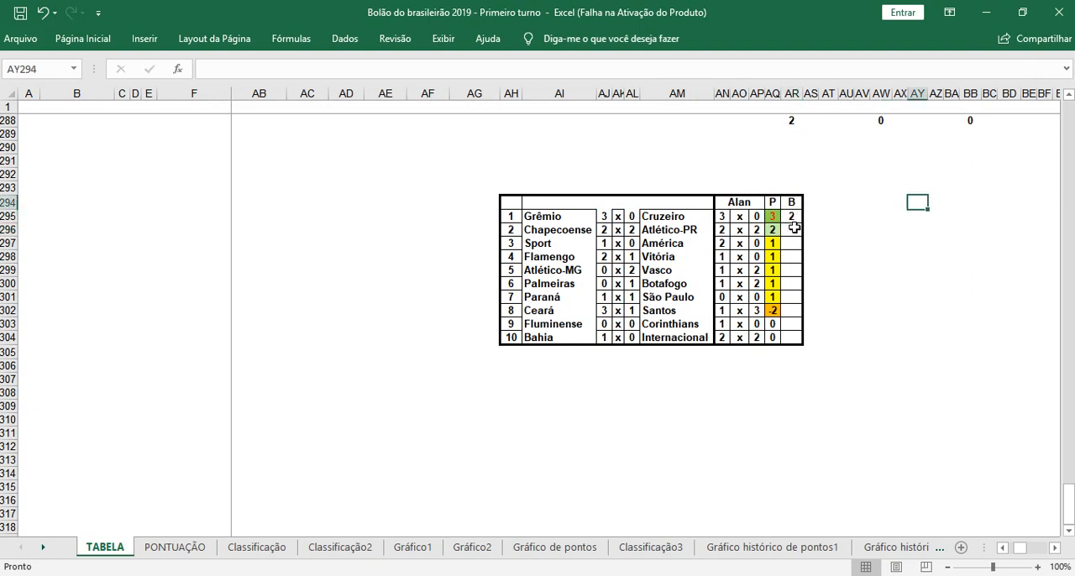
# Step: Test the B formula by setting Cruzeiro's result in AL295 to 1, and restore it to 0
pyautogui.click(632, 217)
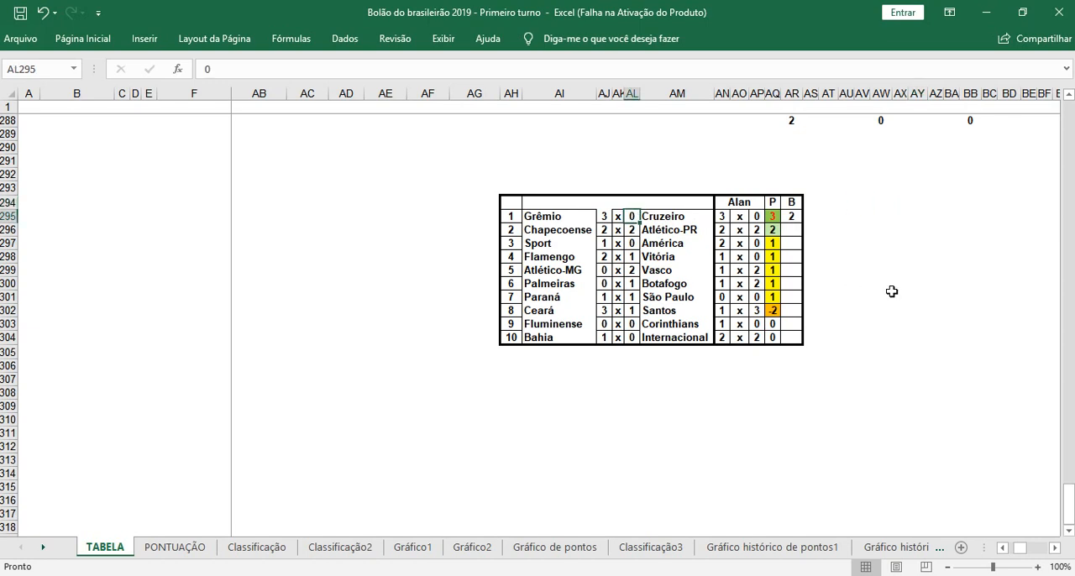
pyautogui.write('1')
pyautogui.click(882, 220)
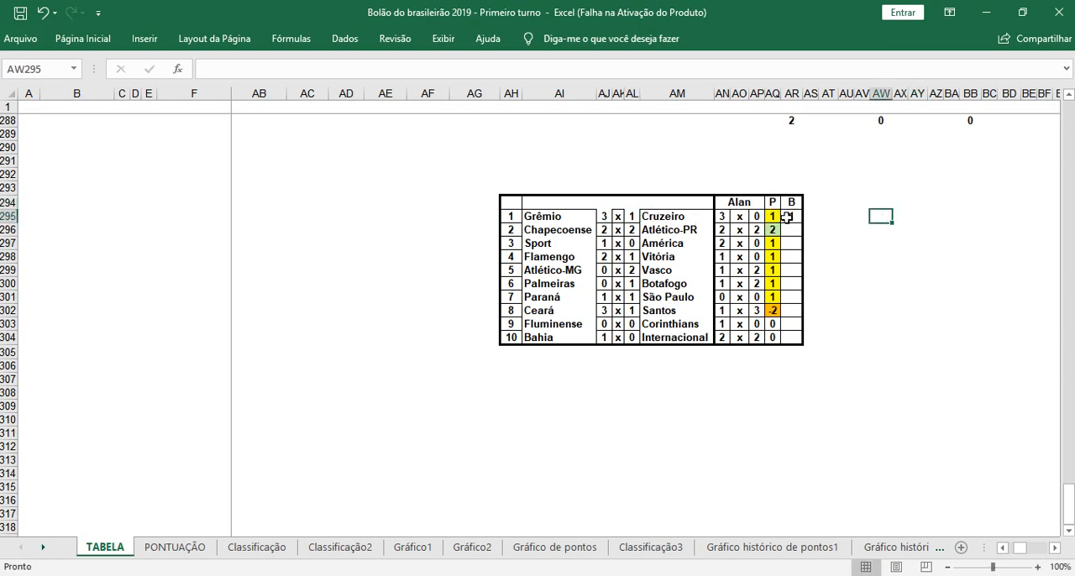
pyautogui.click(633, 216)
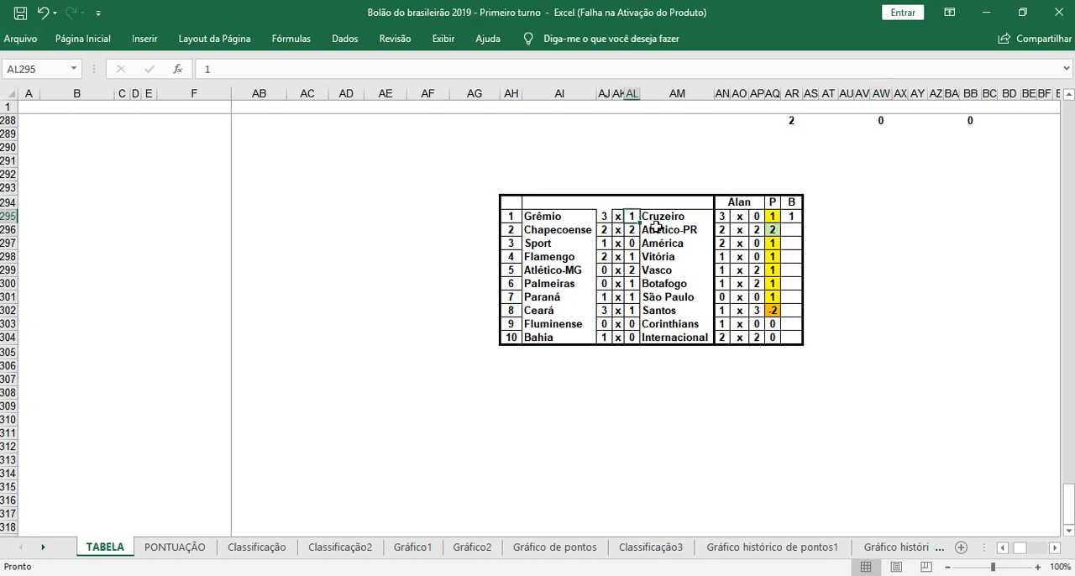
pyautogui.write('0')
pyautogui.click(862, 243)
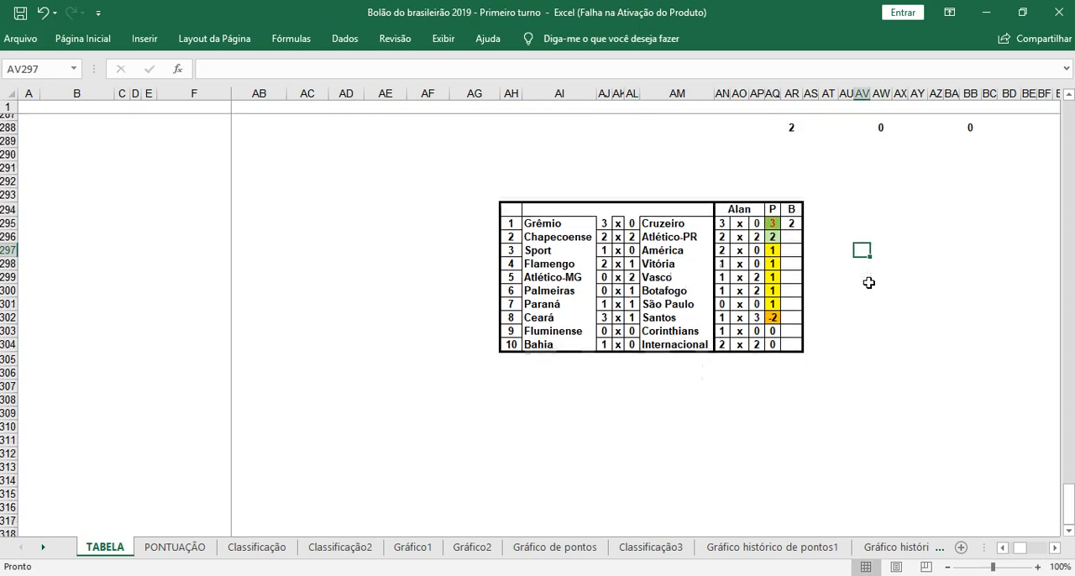
# Step: Copy the B formula from AR295 and paste only the formula into AR296:AR304 for the remaining matches
pyautogui.rightClick(791, 217)
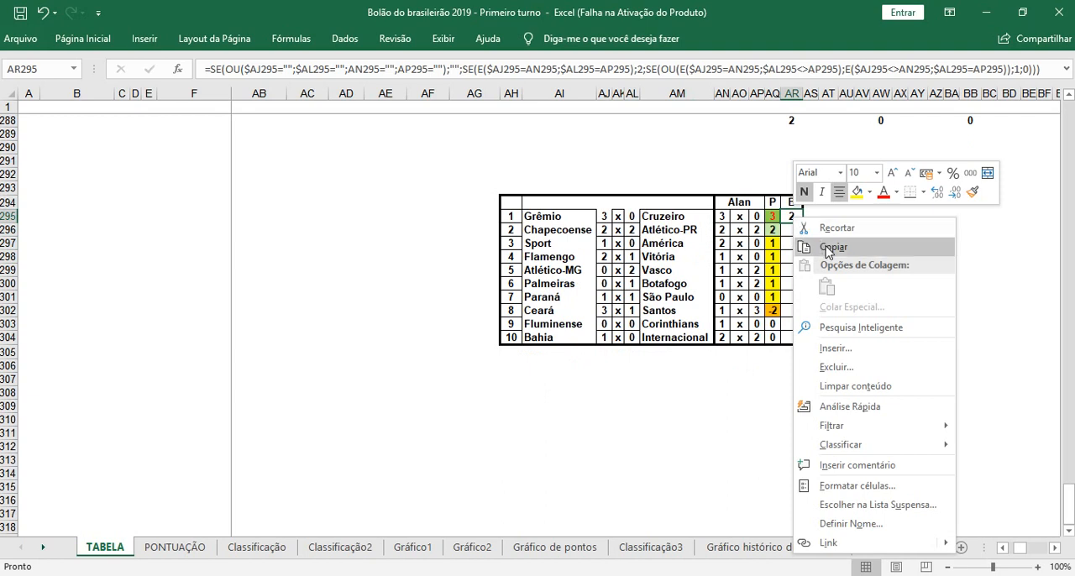
pyautogui.click(832, 245)
pyautogui.click(793, 232)
pyautogui.moveTo(793, 241); pyautogui.dragTo(794, 337)
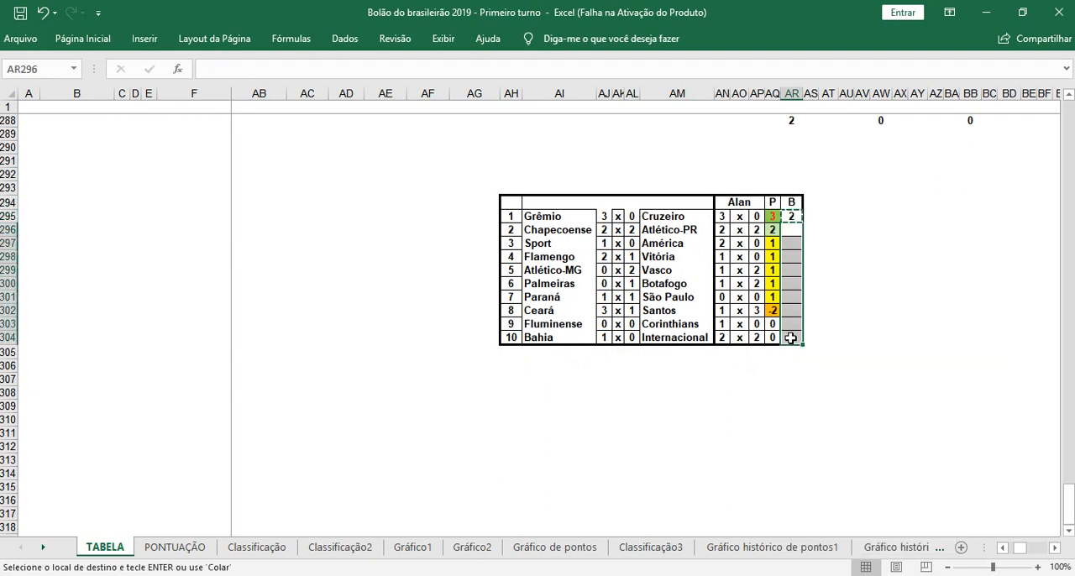
pyautogui.rightClick(793, 337)
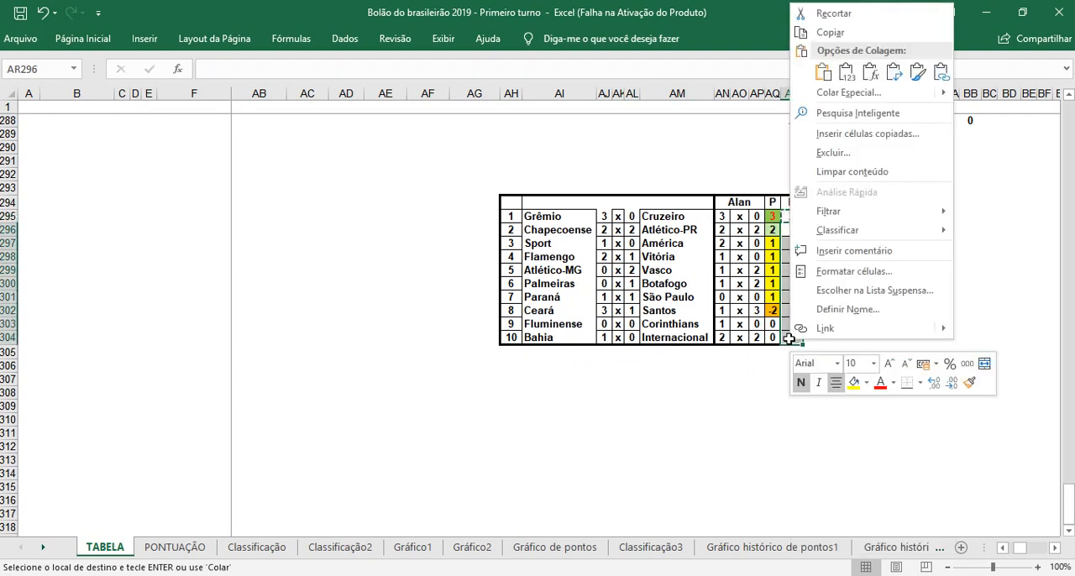
pyautogui.click(869, 72)
pyautogui.click(899, 271)
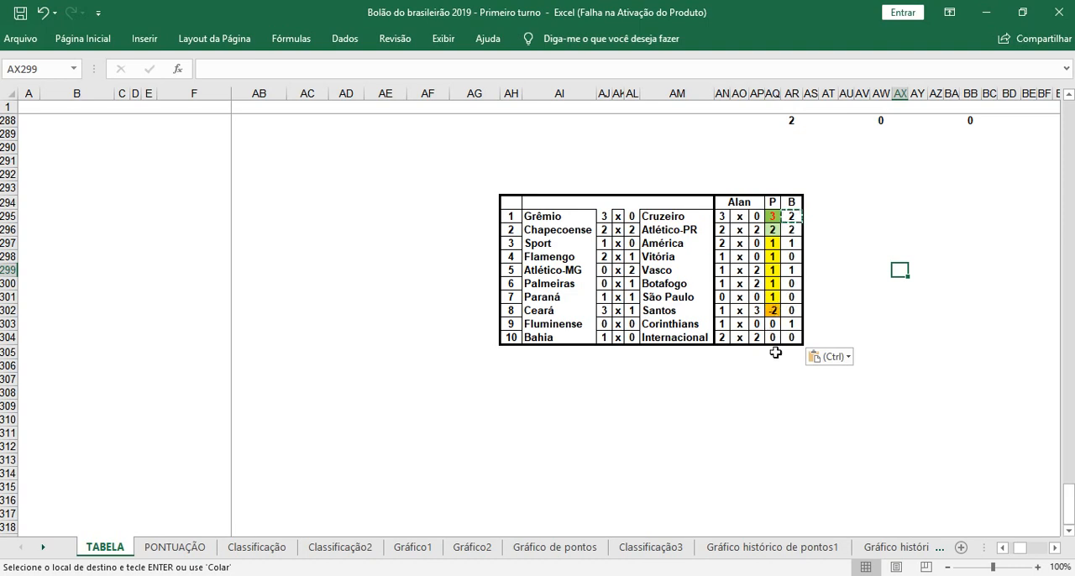
pyautogui.click(785, 418)
pyautogui.click(846, 336)
pyautogui.click(882, 256)
pyautogui.click(900, 229)
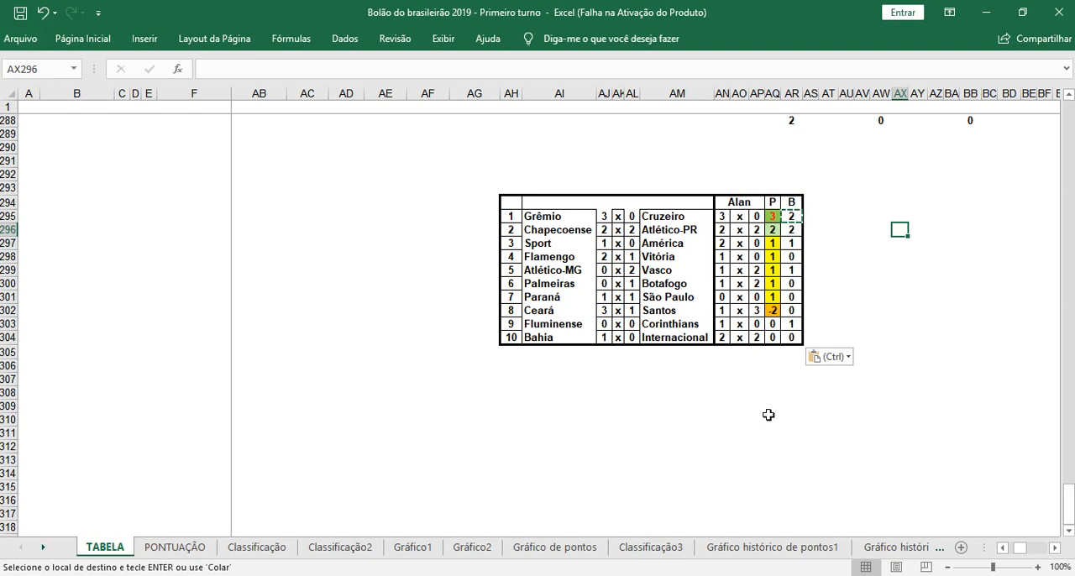
# Step: Review the score and bonus columns on the PONTUAÇÃO sheet and return to the TABELA sheet
pyautogui.click(181, 547)
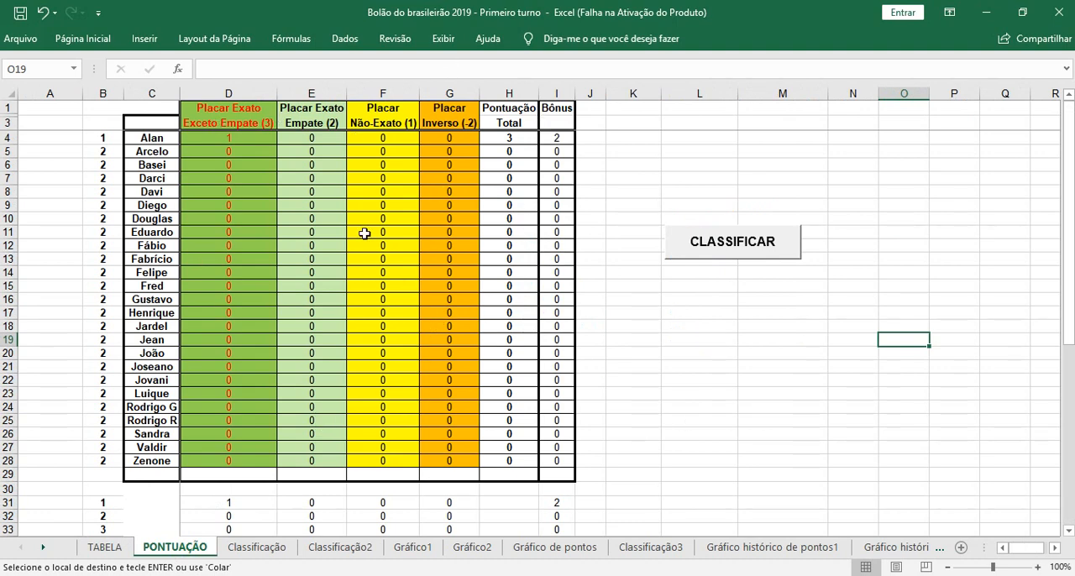
pyautogui.click(728, 416)
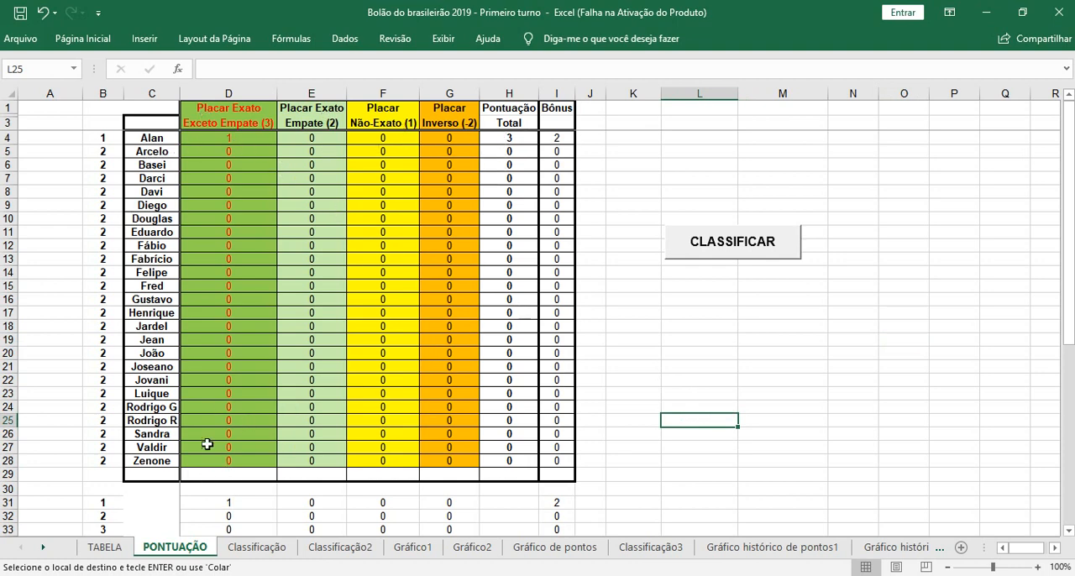
pyautogui.click(105, 547)
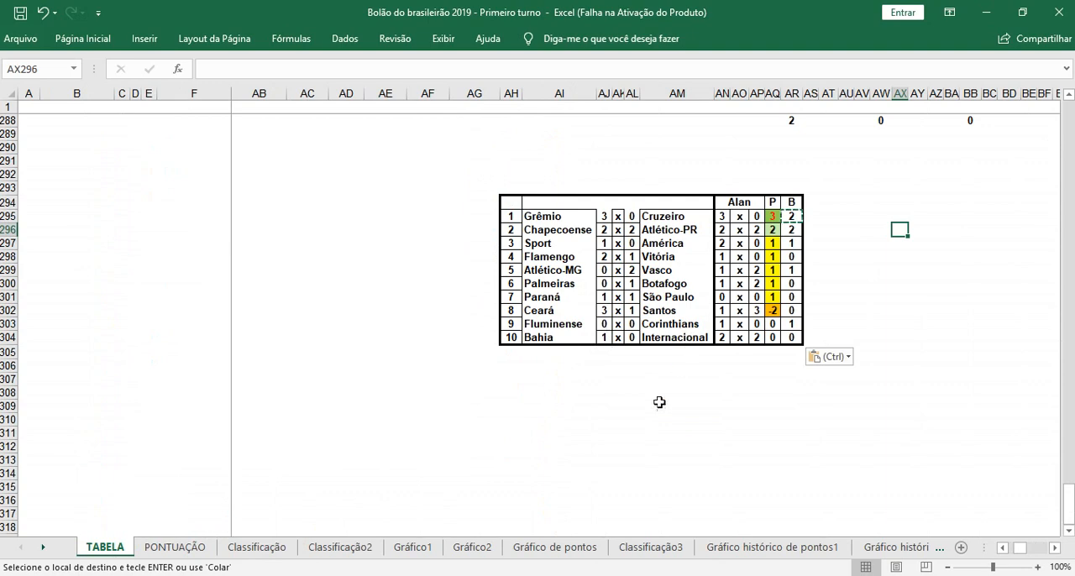
pyautogui.click(638, 575)
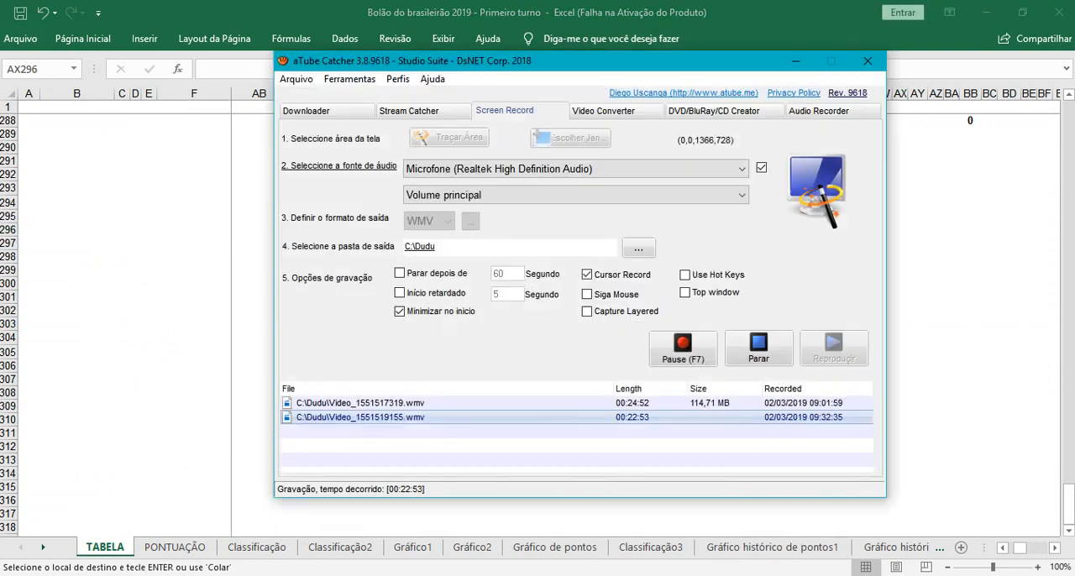